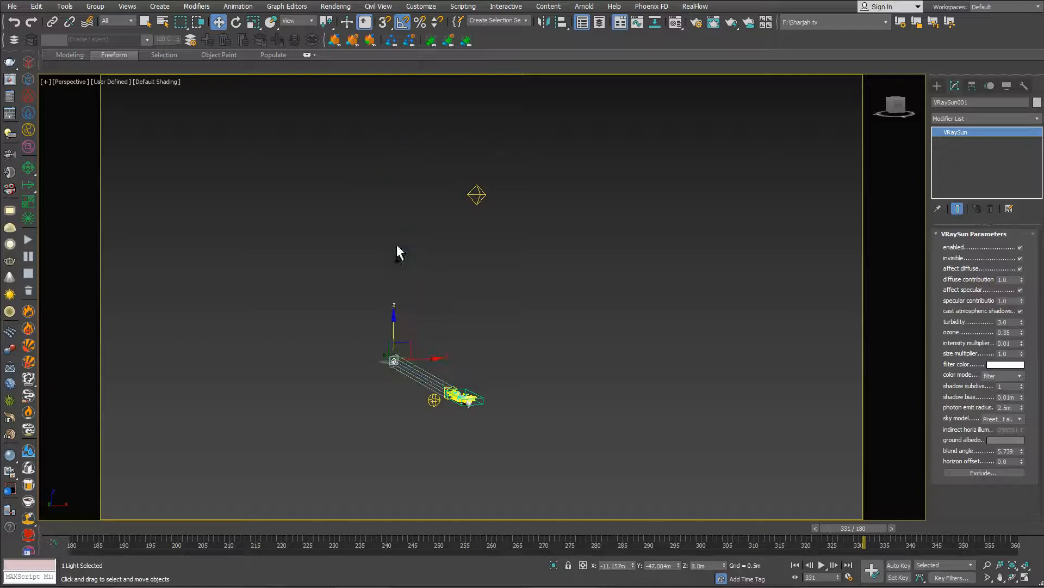
Step: Examine the whale, the splash particles and the surrounding lights in the perspective view
scroll(468, 399, "up", 5)
scroll(469, 400, "up", 4)
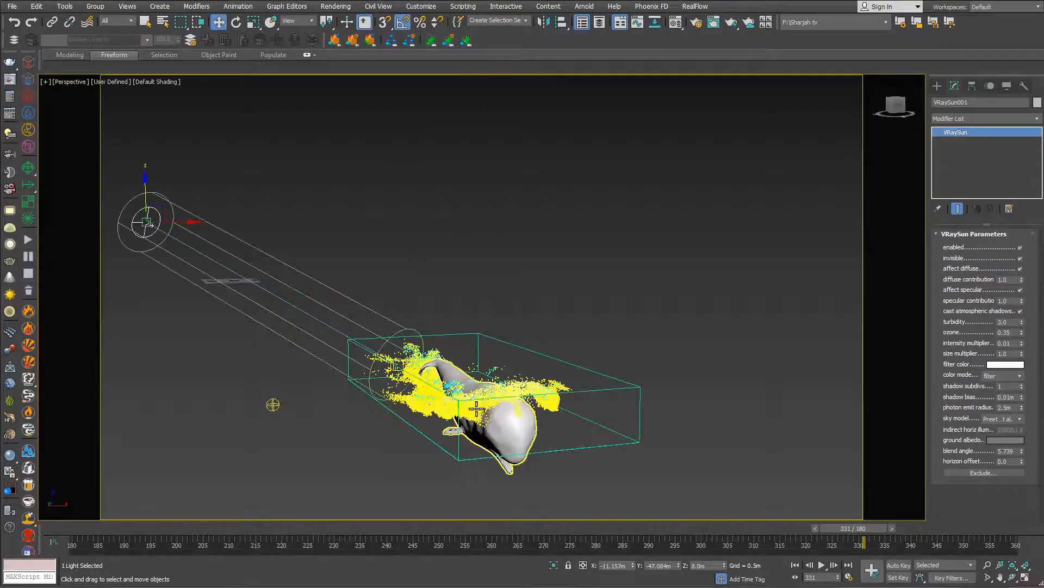
middle_click_drag(478, 405, 463, 350)
middle_click_drag(415, 312, 421, 275)
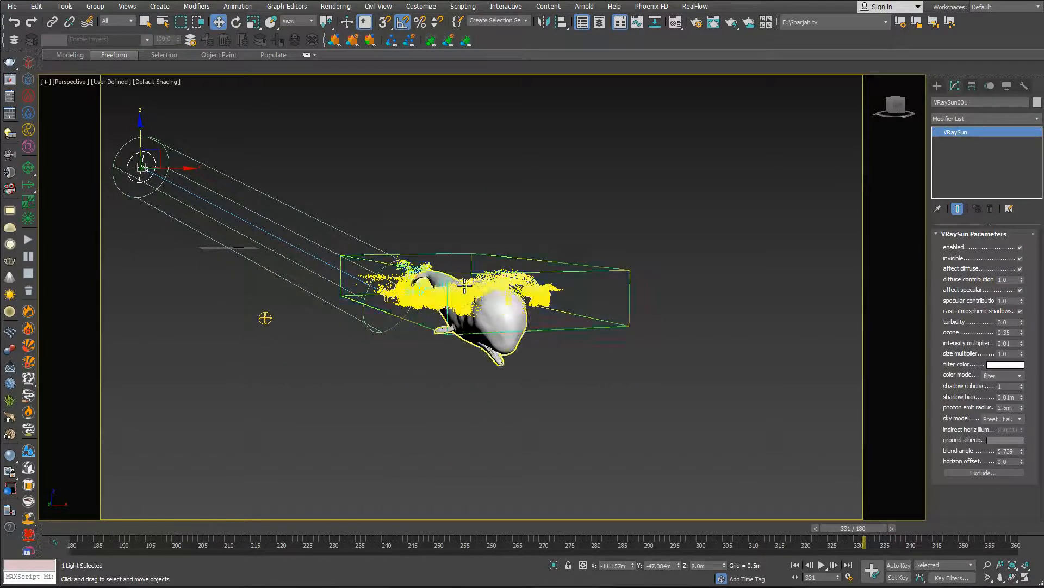
scroll(466, 285, "up", 4)
middle_click_drag(513, 310, 471, 285)
scroll(510, 253, "down", 3)
middle_click_drag(510, 253, 459, 364)
scroll(478, 320, "down", 5)
scroll(466, 300, "down", 4)
scroll(458, 366, "down", 3)
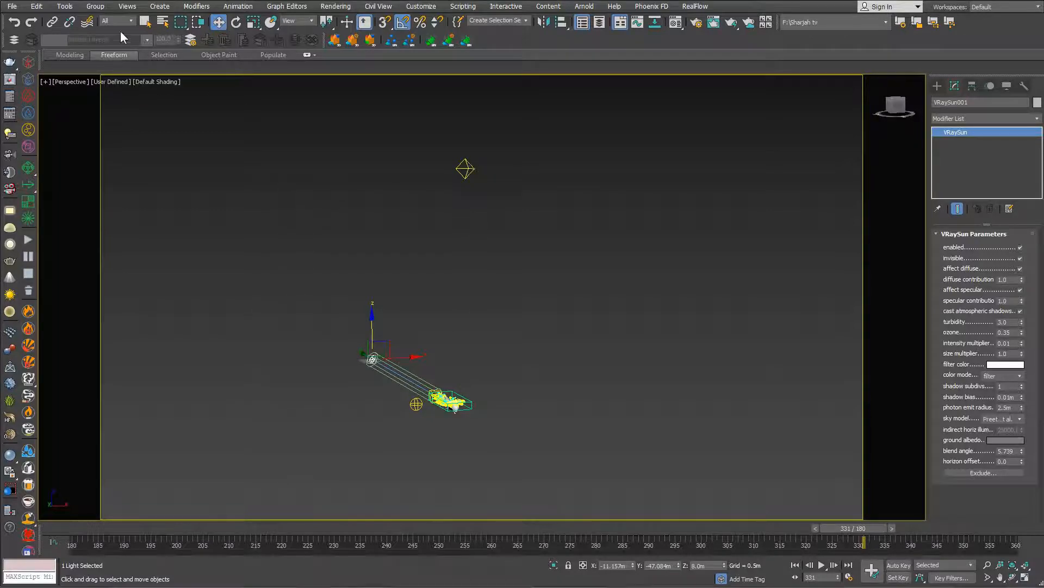
Step: Group VRayAmbientLight001, VRaySun001 and VRaySun001.Target from the Scene Explorer under the name LightingSetup
left_click(67, 8)
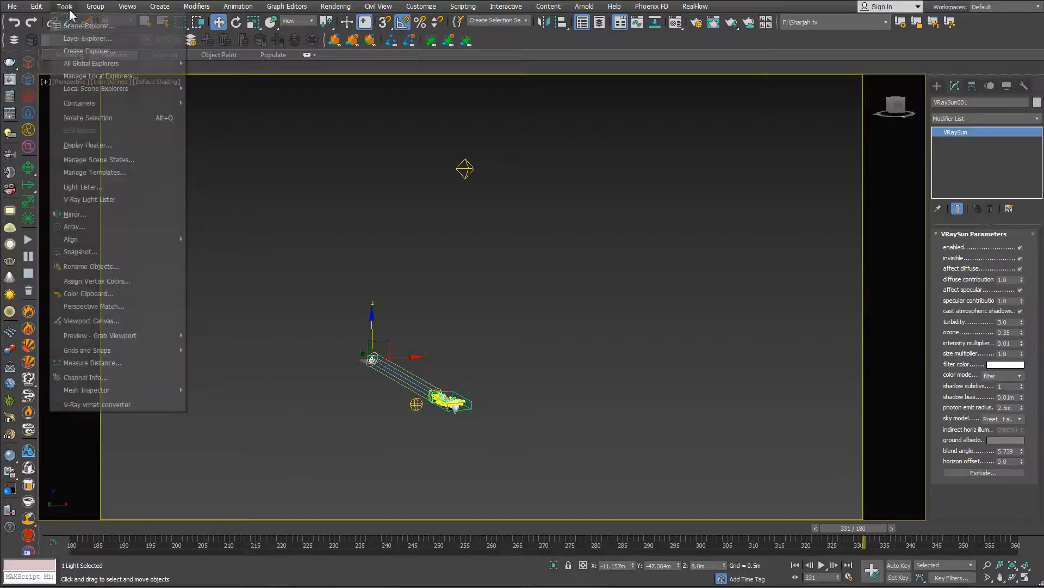
left_click(80, 27)
left_click(68, 7)
left_click(71, 28)
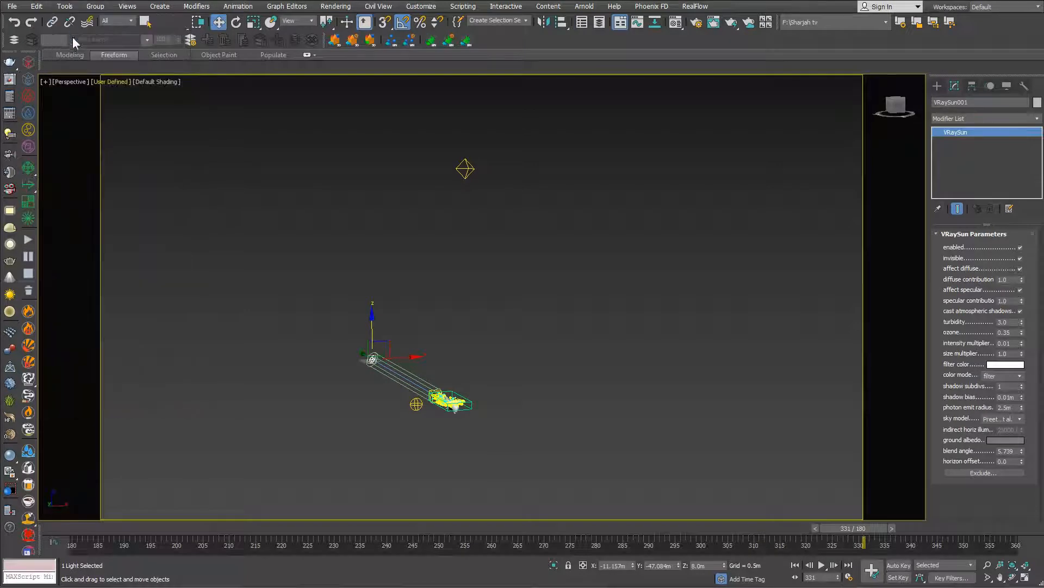
left_click(147, 229)
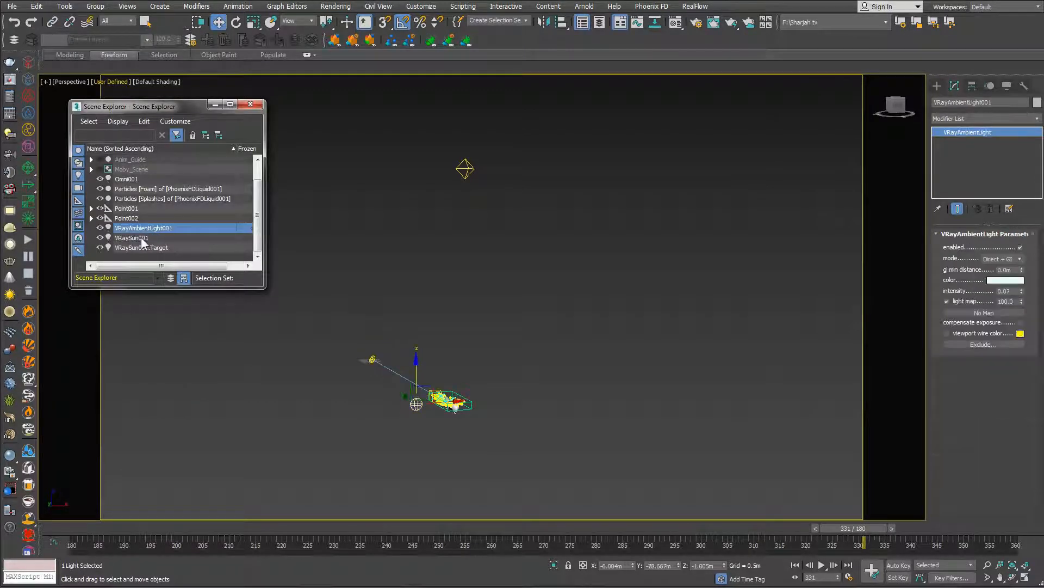
left_click(141, 237, "ctrl")
left_click(142, 248, "ctrl")
left_click(95, 6)
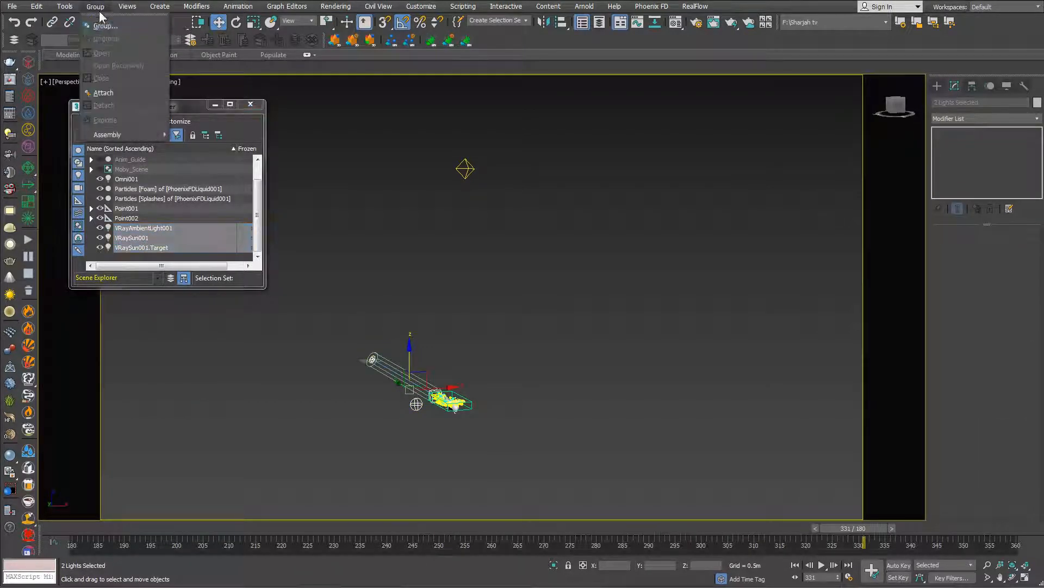
left_click(109, 28)
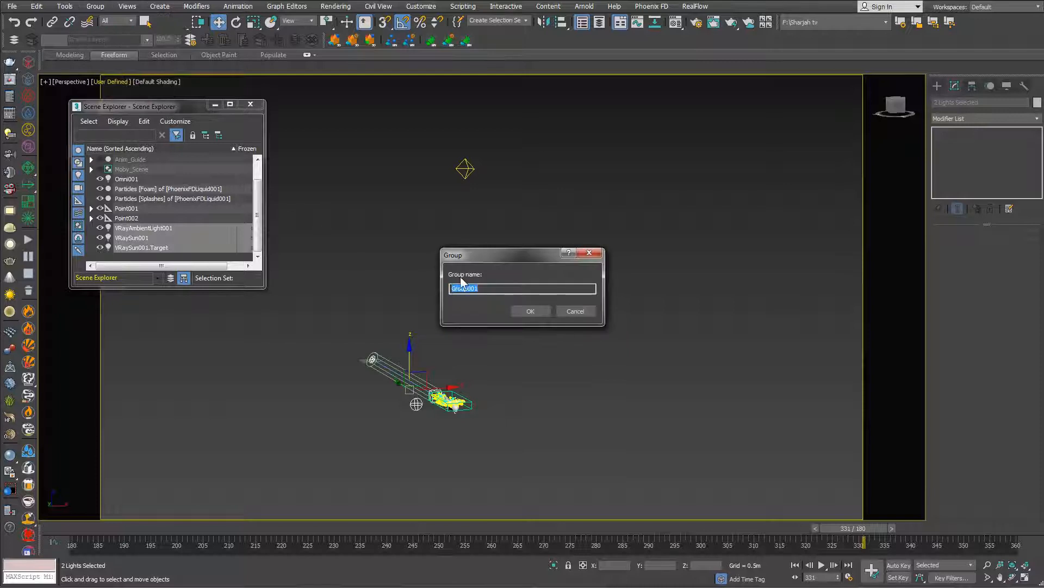
type("LightingSetup")
key("Return")
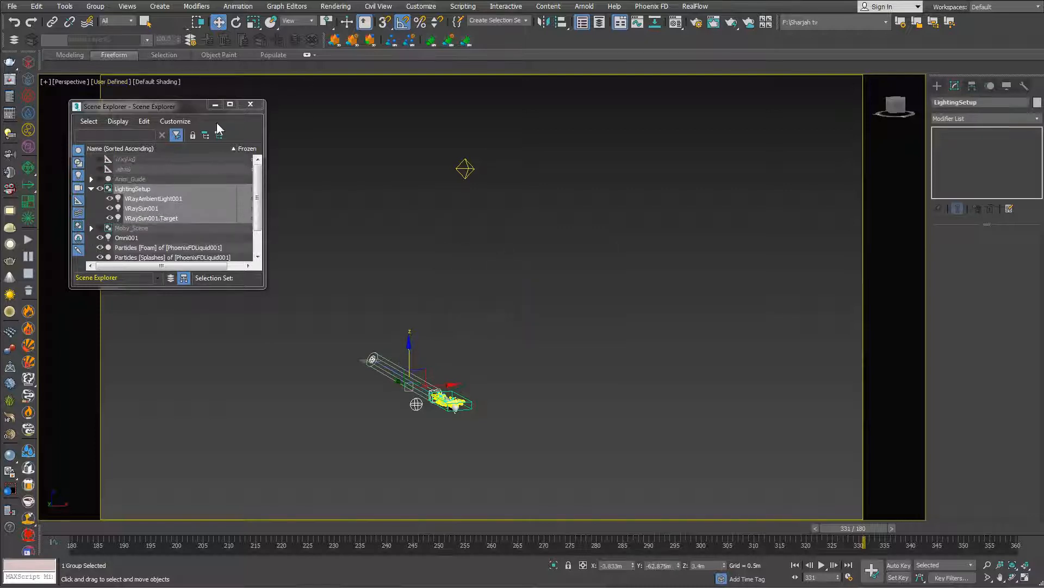
left_click(215, 104)
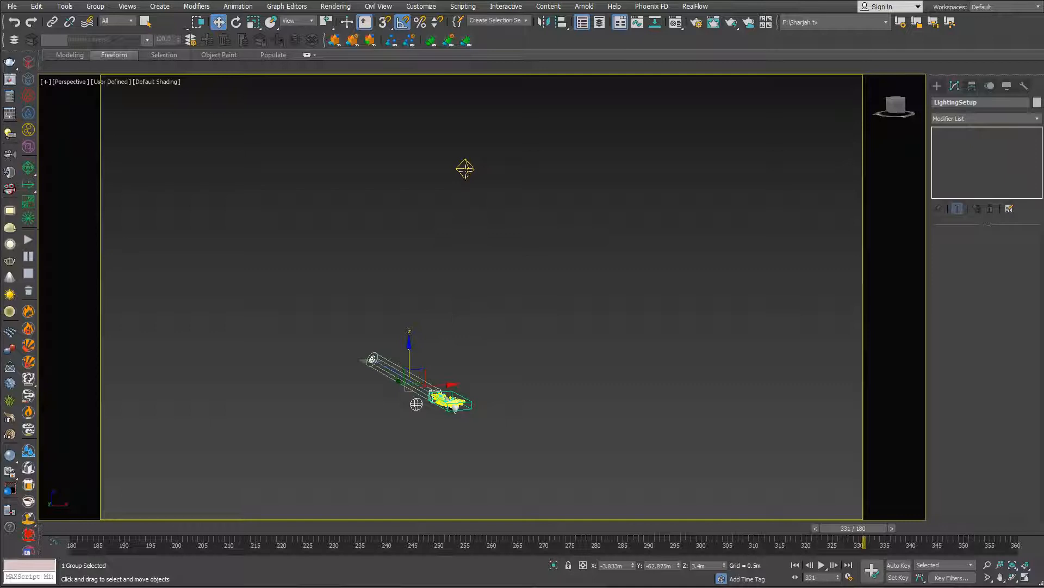
Step: Attach the Omni001 light above the scene to the LightingSetup group
left_click(465, 169)
left_click(95, 6)
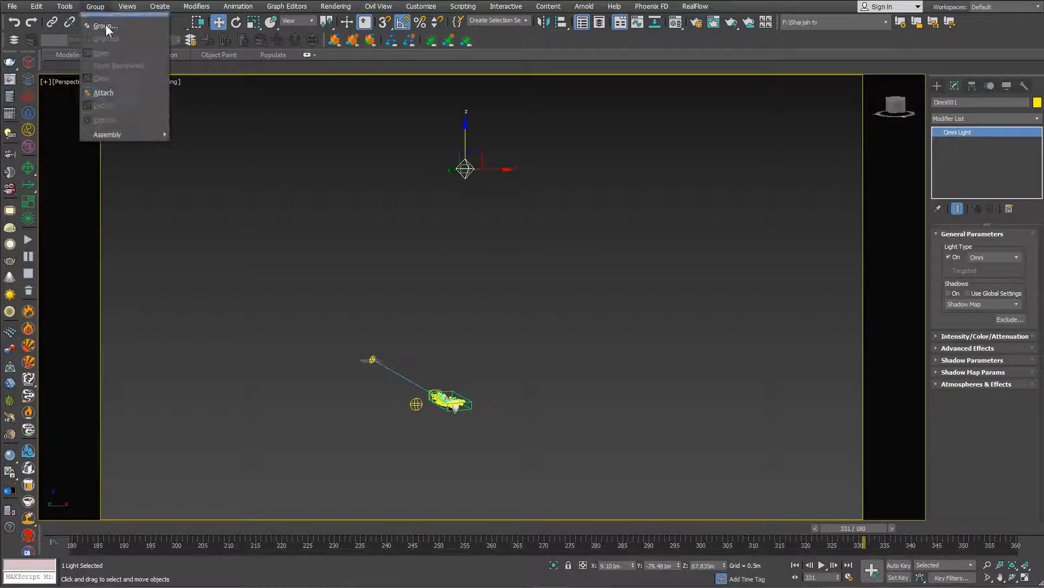
left_click(107, 93)
left_click(372, 359)
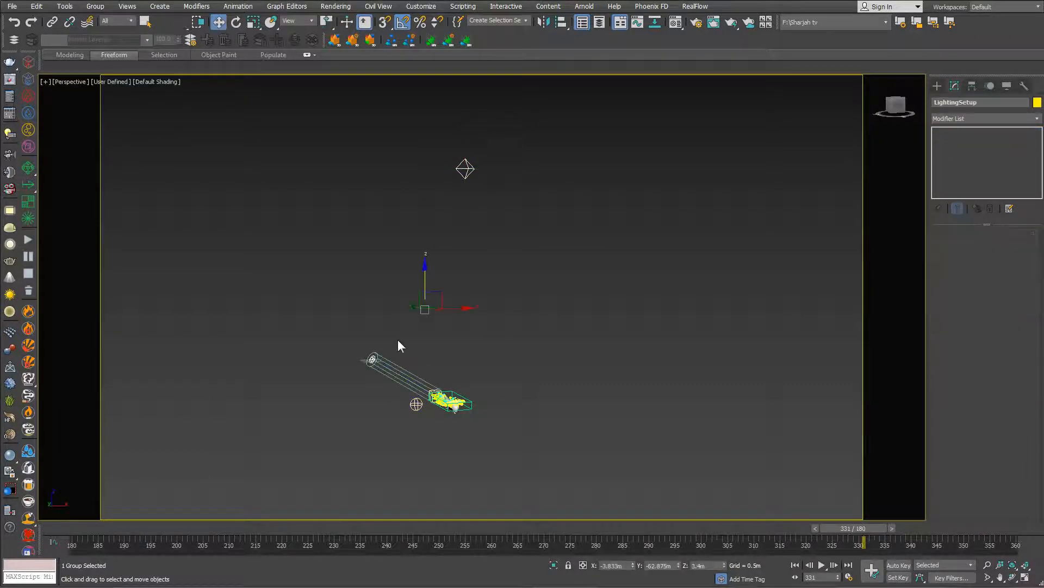
Step: Move the LightingSetup group about -12.6 m along Y in the top view, toward the whale
right_click(428, 217)
left_click(433, 232)
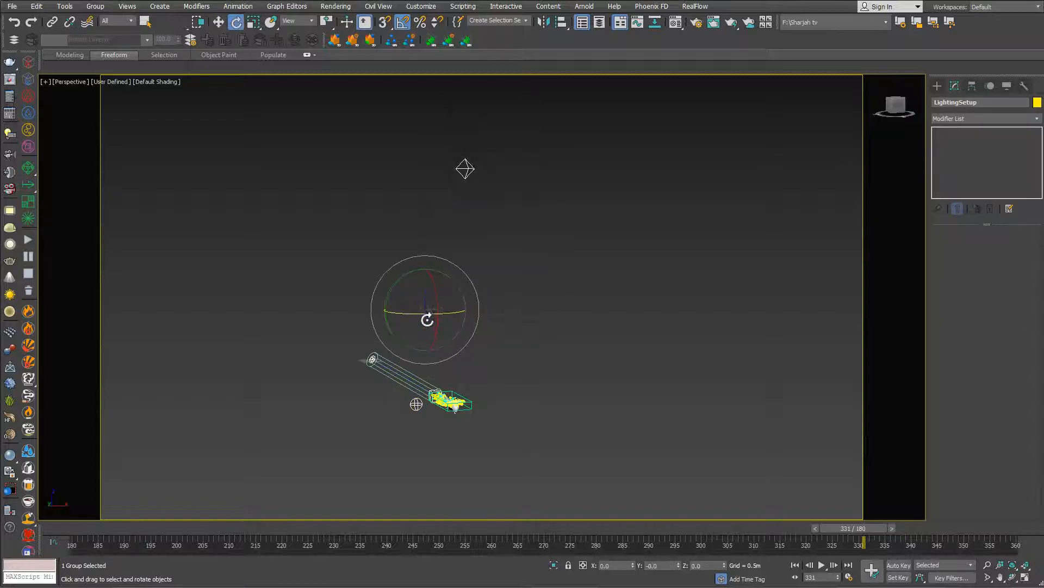
key("t")
middle_click_drag(451, 343, 381, 325)
scroll(400, 319, "down", 4)
scroll(405, 327, "up", 3)
middle_click_drag(431, 366, 431, 273)
scroll(415, 298, "up", 5)
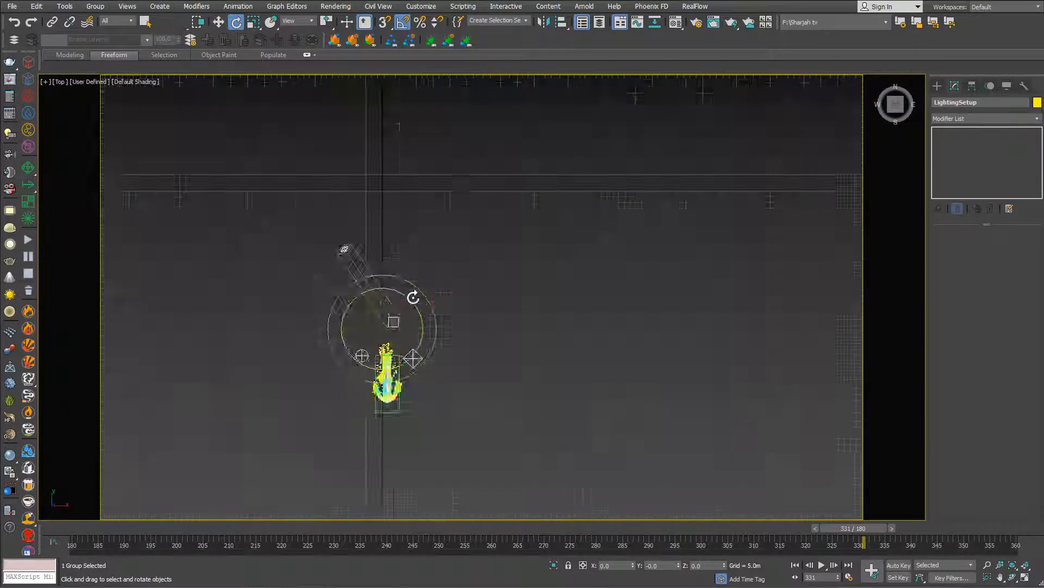
middle_click_drag(399, 359, 466, 286)
right_click(435, 292)
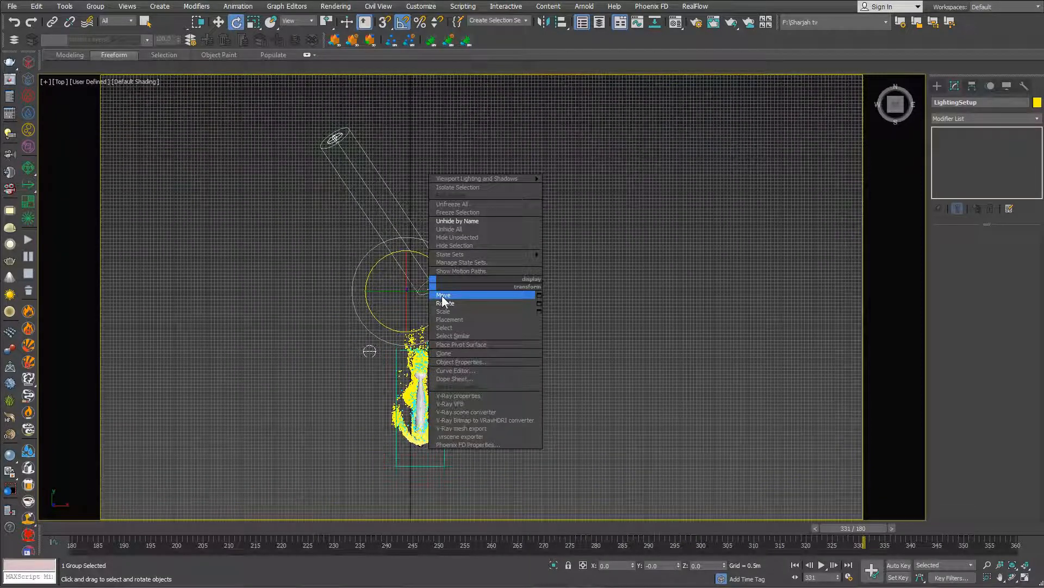
left_click(473, 296)
left_click_drag(415, 269, 396, 352)
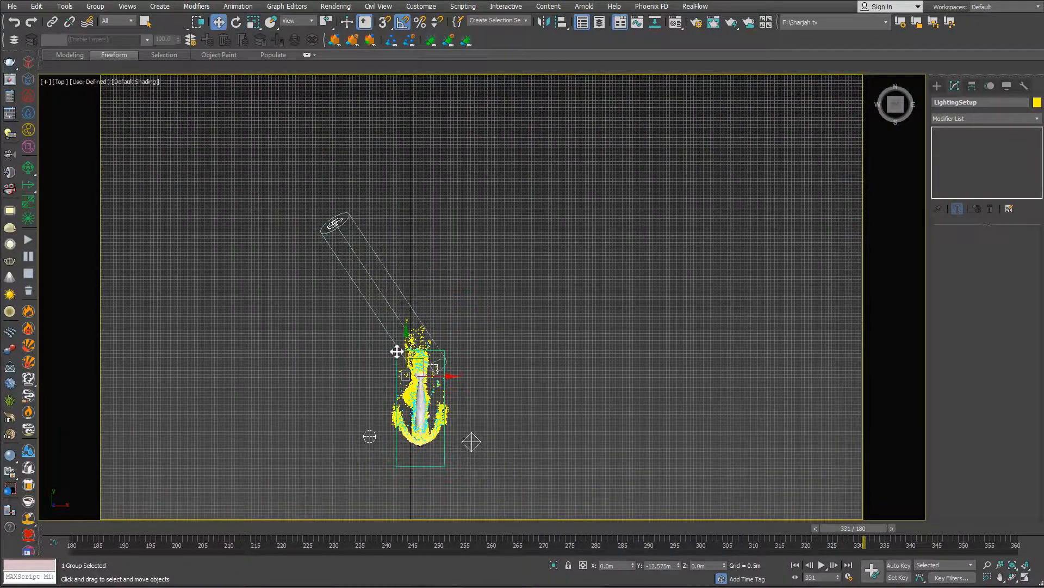
Step: Frame the whale and its splash closely in the perspective view and render a test image of the frame
middle_click_drag(462, 390, 451, 329)
key("ctrl+r")
mouse_move(438, 386)
left_mouse_down()
mouse_move(466, 319)
mouse_move(452, 321)
mouse_move(456, 395)
left_mouse_up()
key("p")
middle_click_drag(456, 394, 516, 297)
scroll(516, 298, "up", 5)
scroll(513, 299, "down", 5)
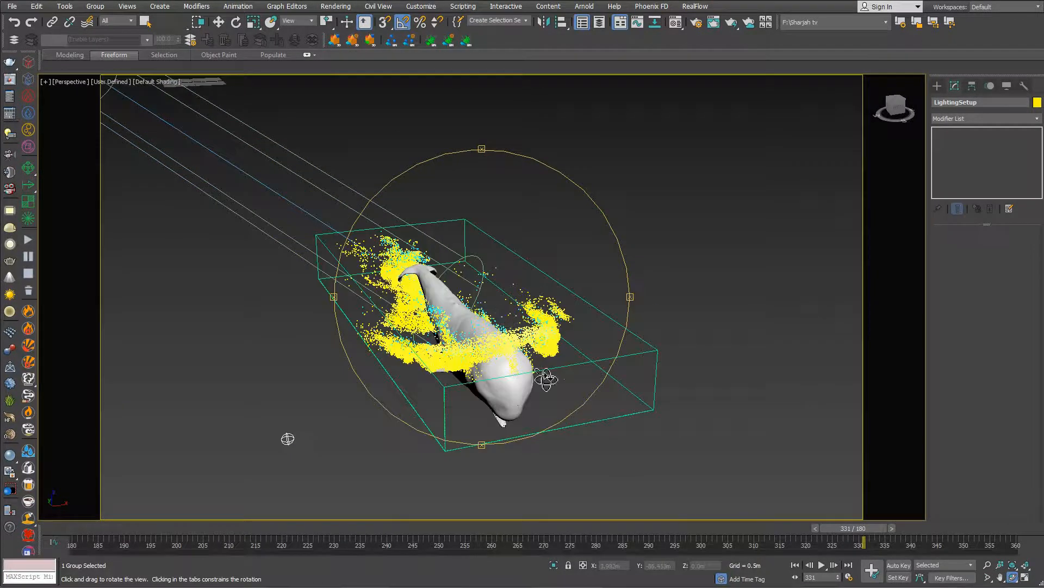
left_click(988, 565)
left_click_drag(571, 376, 567, 358)
middle_click_drag(567, 357, 615, 371)
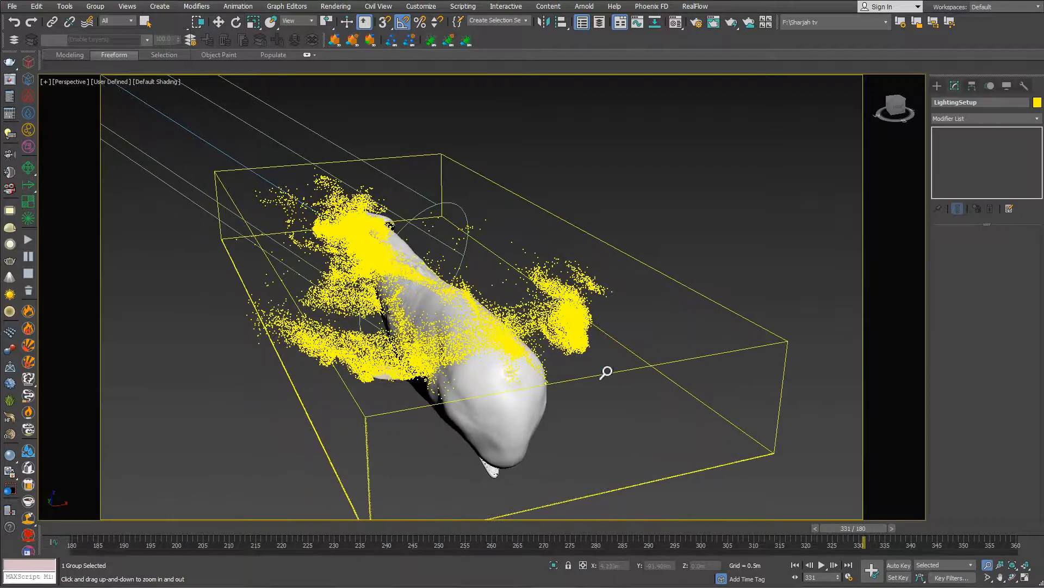
key("shift+q")
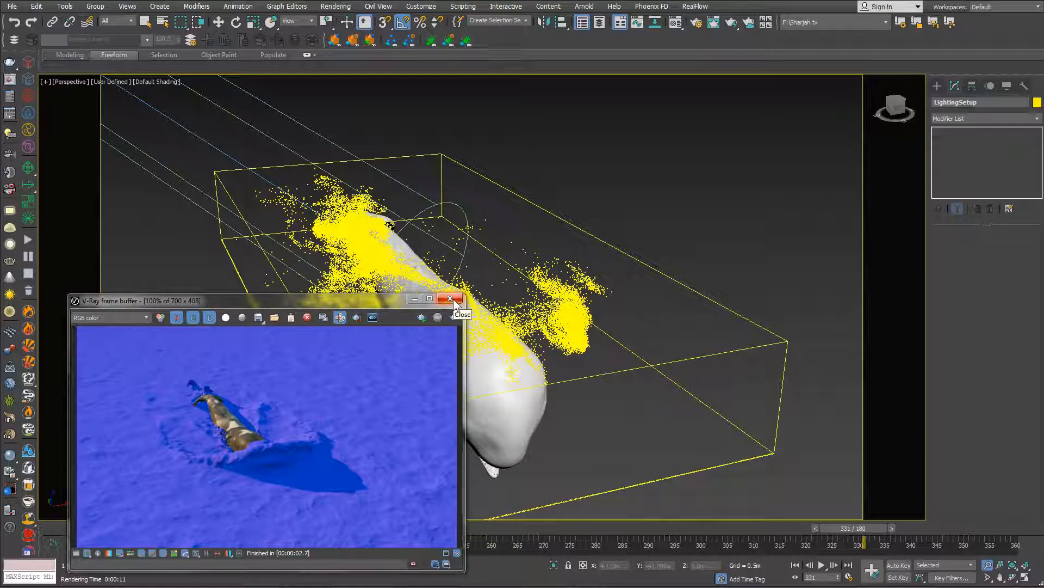
left_click(455, 305)
key("w")
left_click(341, 266)
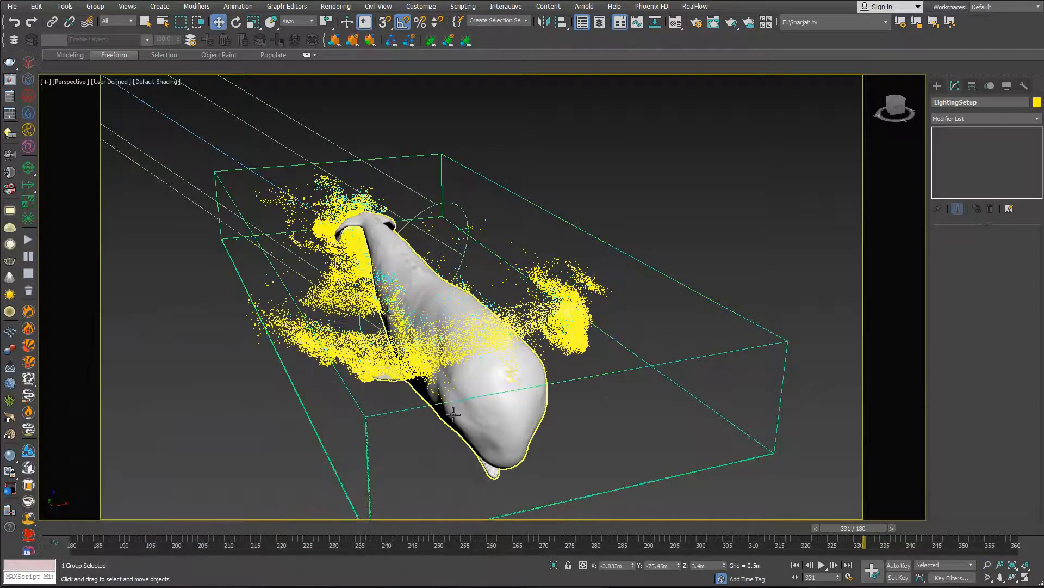
right_click(273, 248)
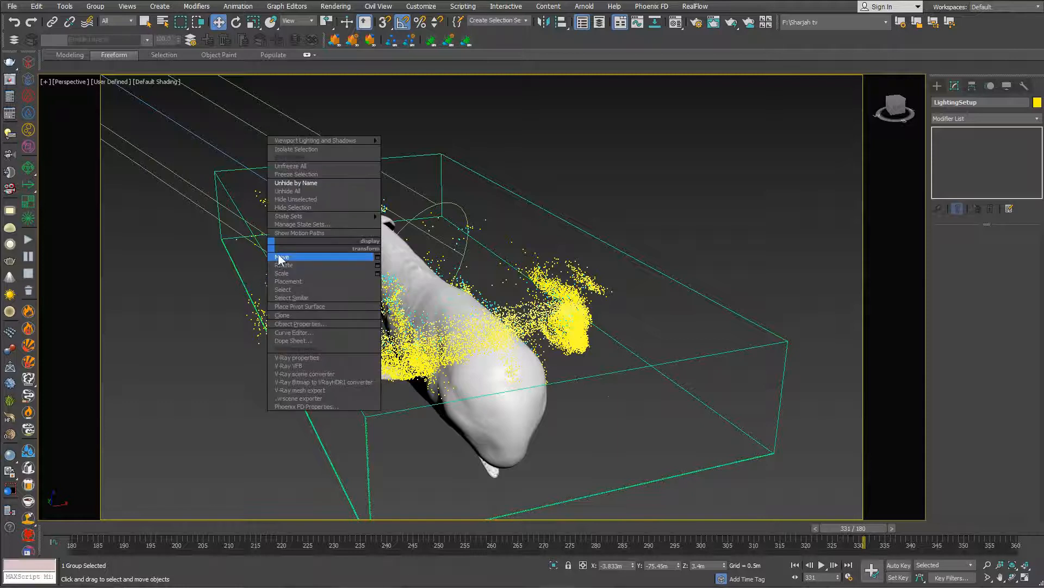
left_click(280, 257)
Step: Pick the unused Empty001 VRayMtl in the Material Editor and set its diffuse color to black
key("m")
left_click(238, 115)
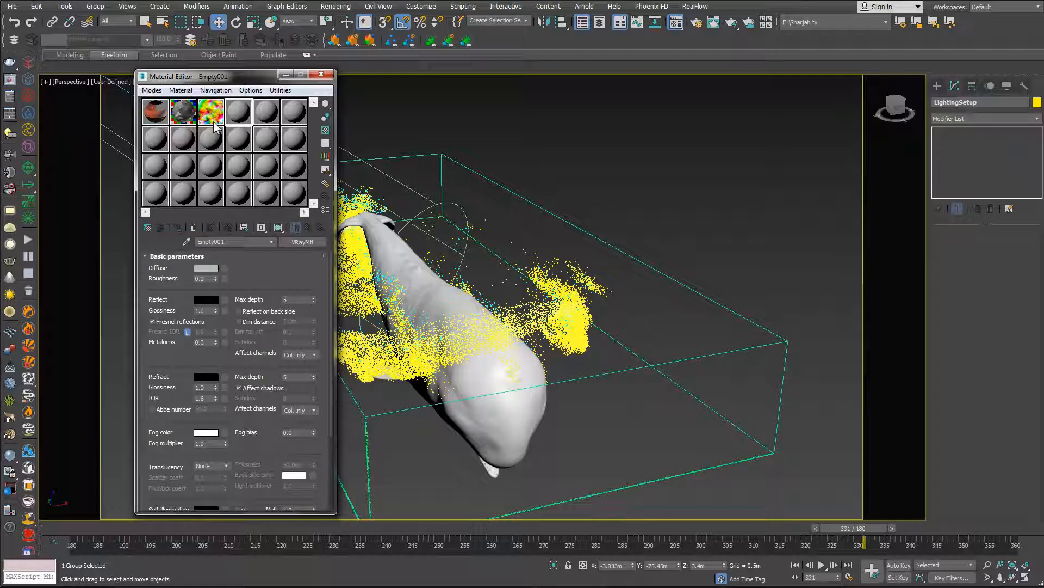
left_click(213, 268)
left_click_drag(37, 0, 493, 31)
left_click_drag(448, 80, 447, 54)
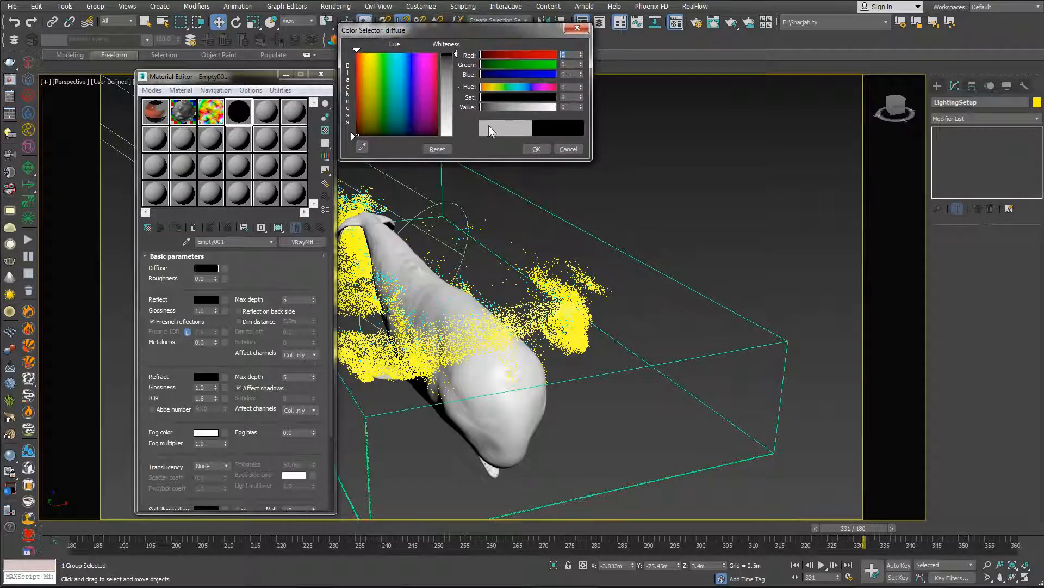
left_click(537, 149)
Step: Set both the reflection and refraction colors of the Empty001 material to pure white
left_click(207, 299)
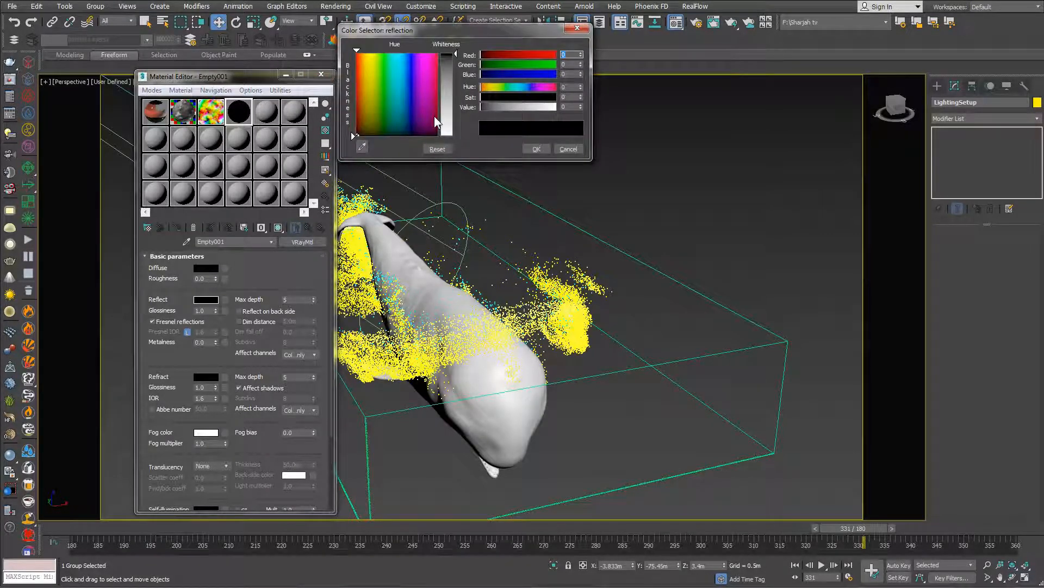
left_click_drag(446, 117, 447, 136)
left_click(536, 148)
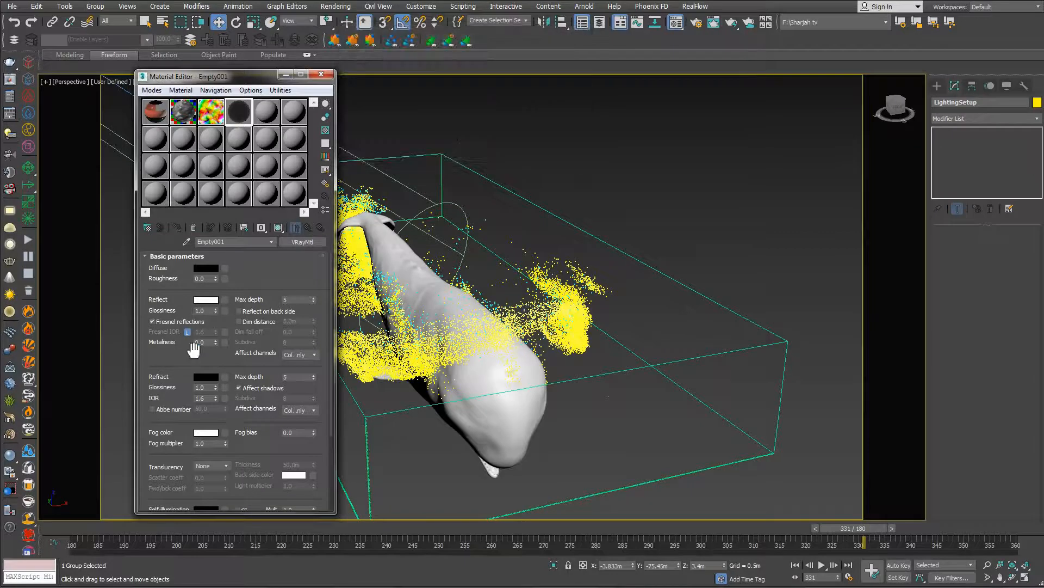
left_click(206, 377)
left_click_drag(451, 118, 452, 136)
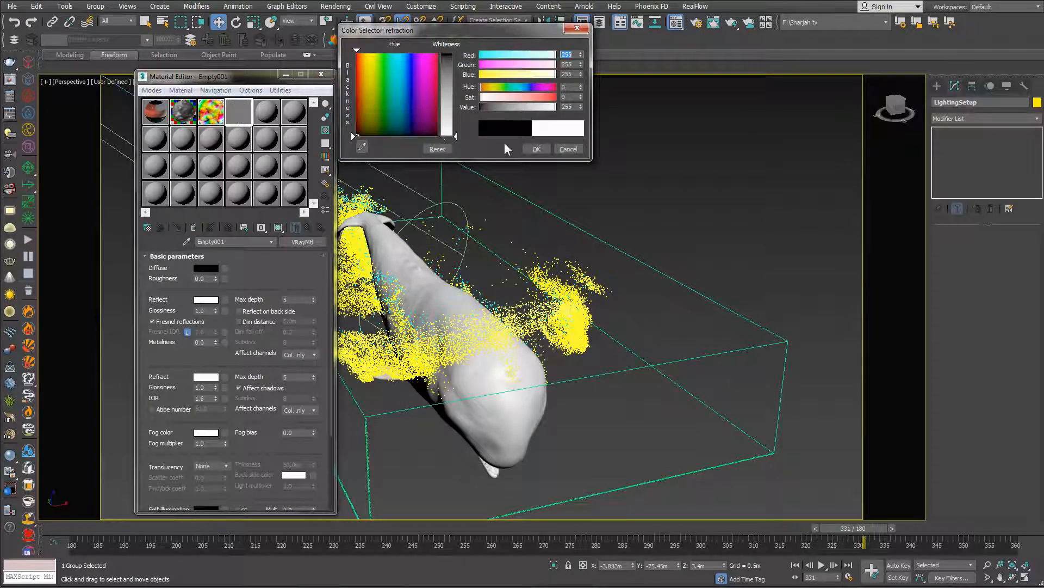
left_click(536, 149)
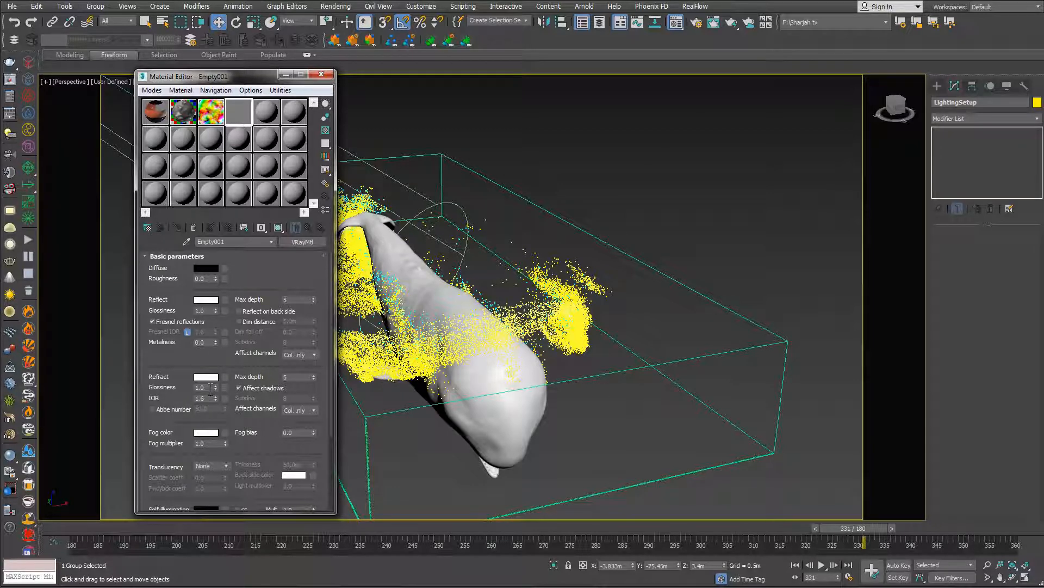
Step: Set the material's refraction IOR to 1.33 and show the checkered background in its sample preview
double_click(200, 398)
type("1.")
left_click(325, 130)
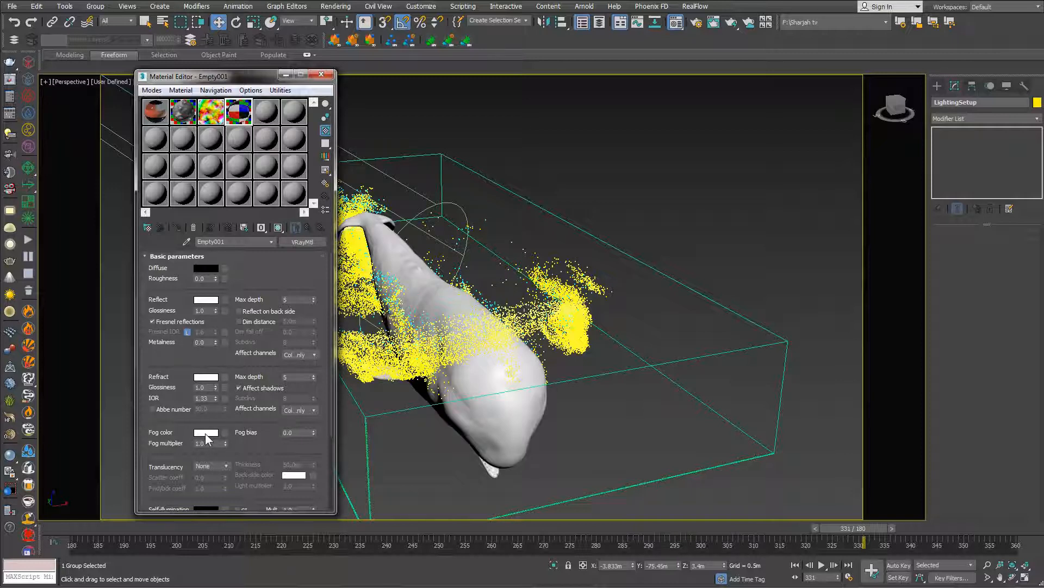
Step: Set the material's fog color to a dark blue with red 12, green 45 and blue 65
left_click(206, 433)
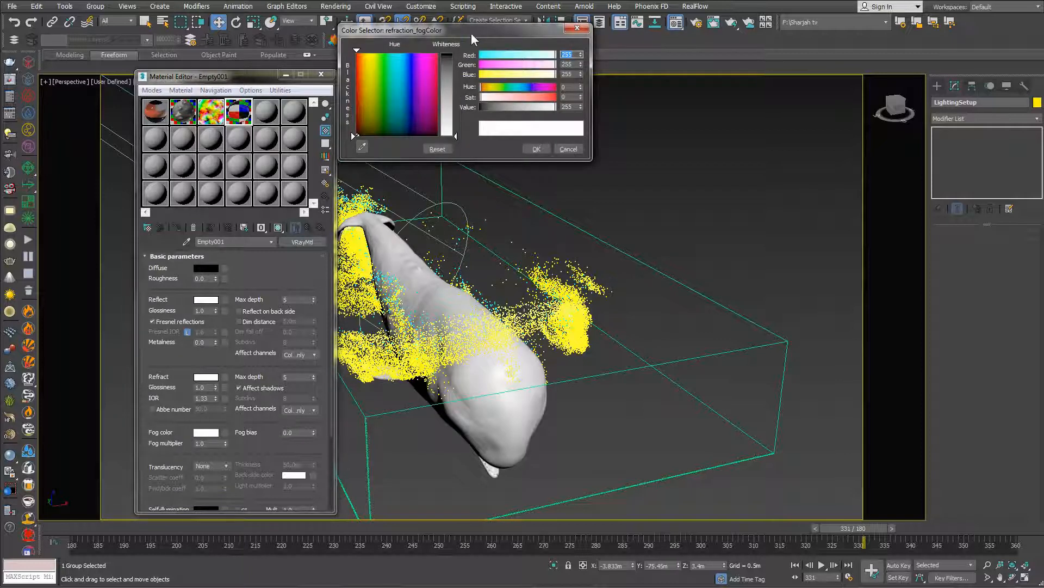
left_click_drag(471, 33, 503, 69)
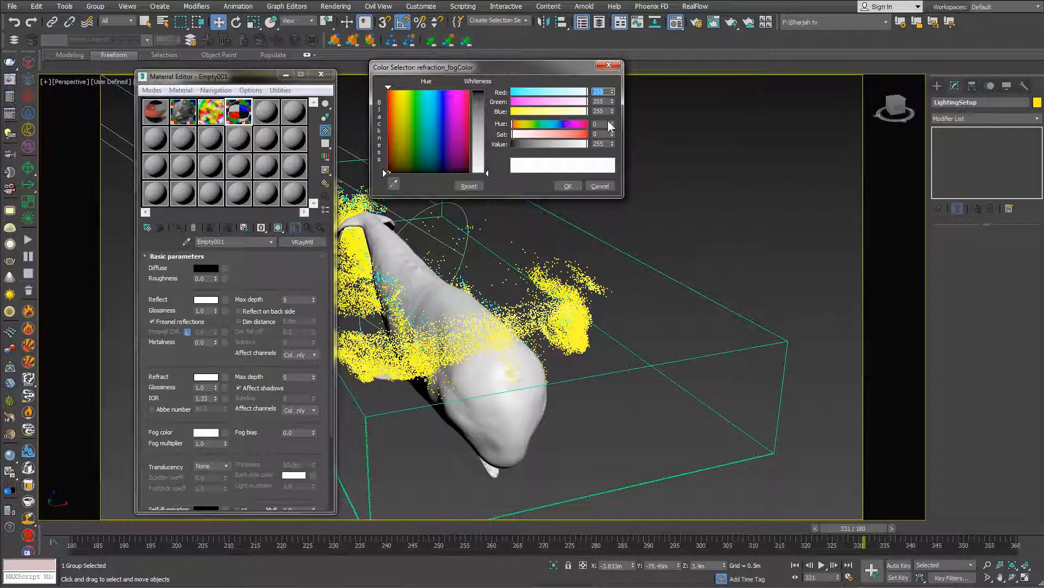
left_click_drag(610, 124, 619, 48)
left_click_drag(612, 132, 604, 233)
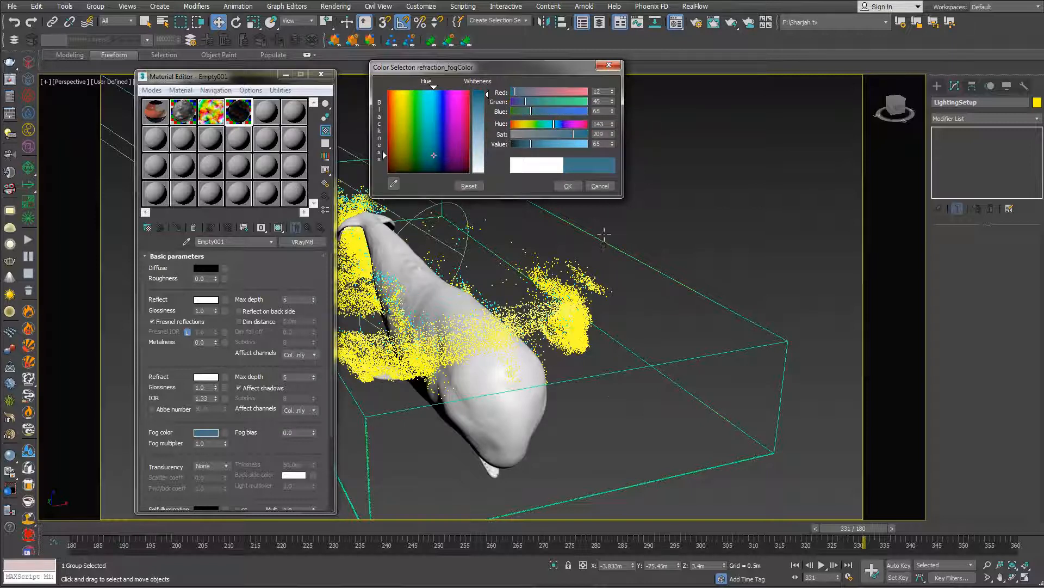
left_click(567, 186)
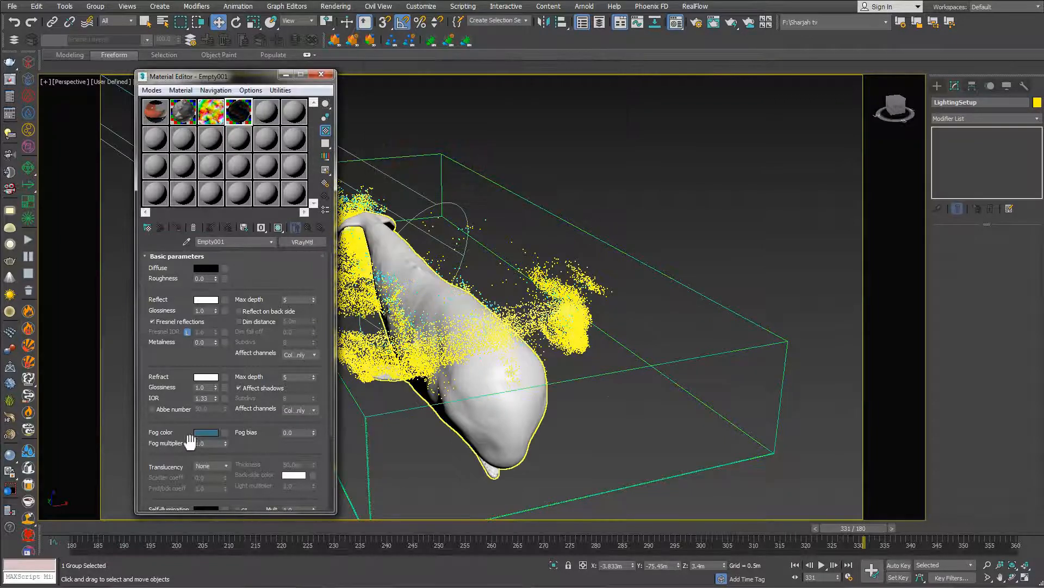
Step: Set the material's fog multiplier to 0.01 and its BRDF type to Blinn
left_click(206, 444)
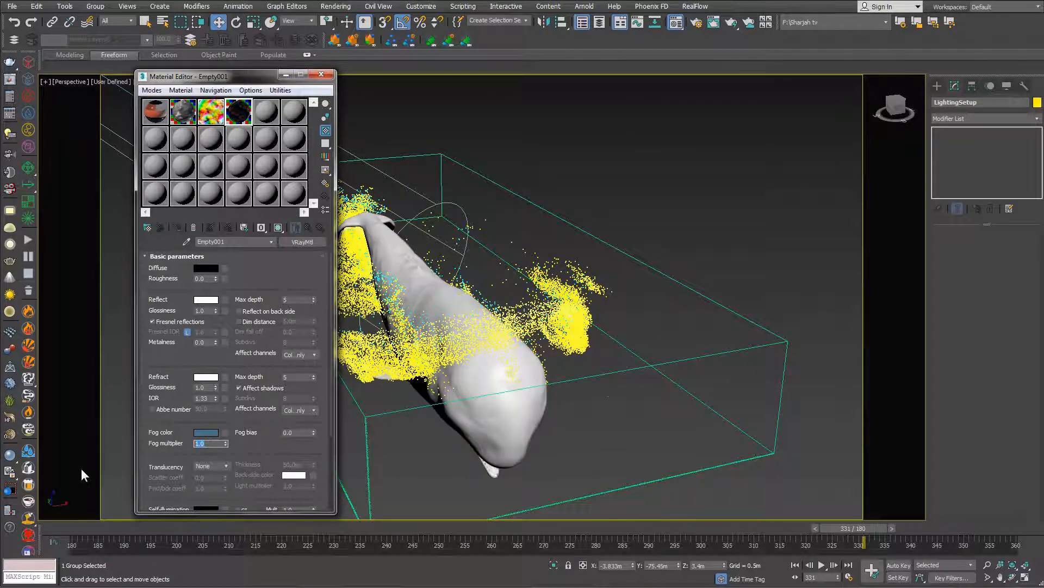
type("0")
key("Return")
scroll(207, 467, "down", 3)
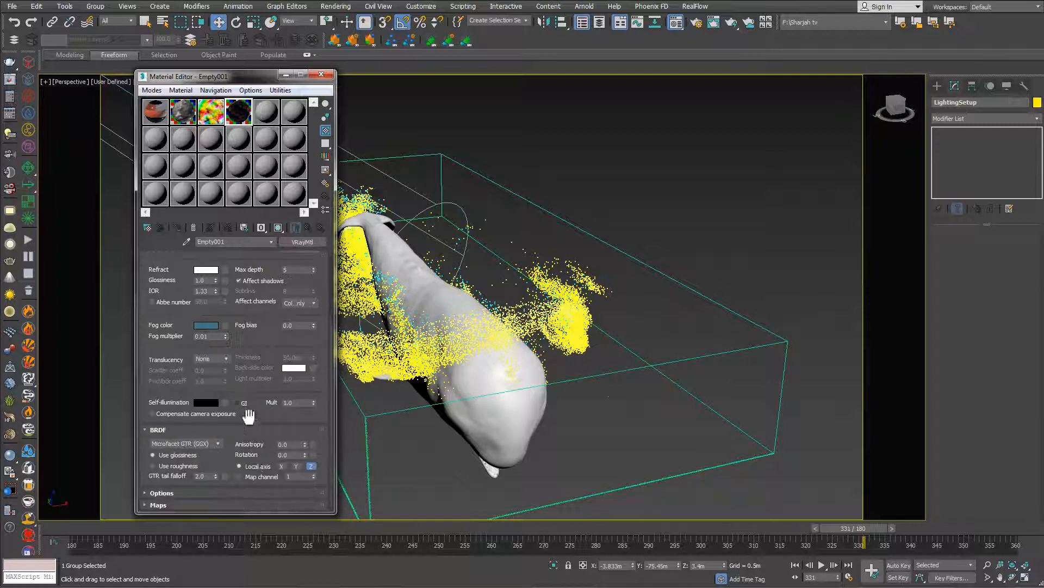
left_click(170, 444)
left_click(165, 462)
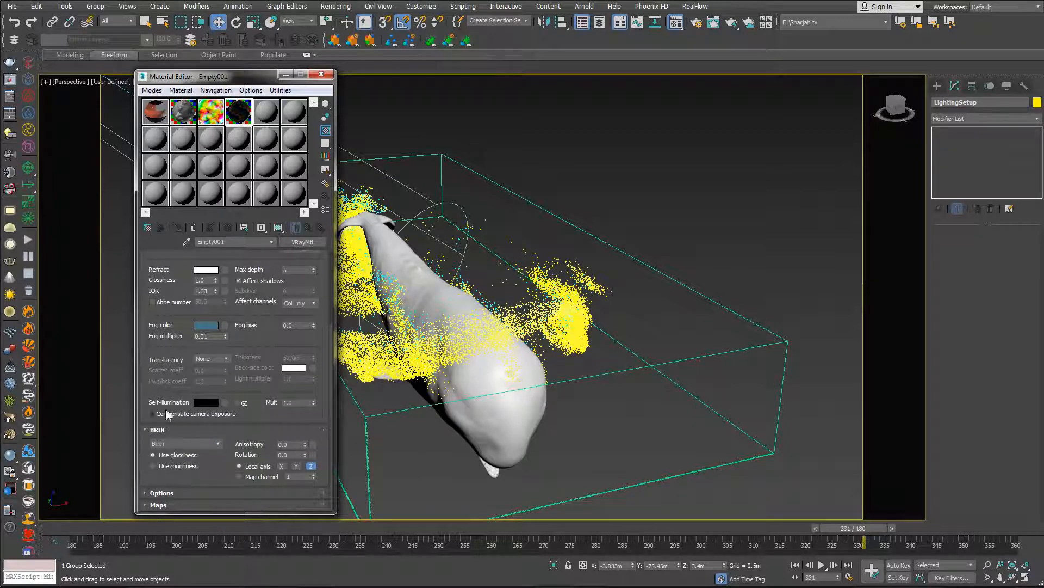
Step: Assign the Empty001 water material to the Phoenix FD liquid simulator and close the Material Editor
left_click_drag(173, 322, 183, 442)
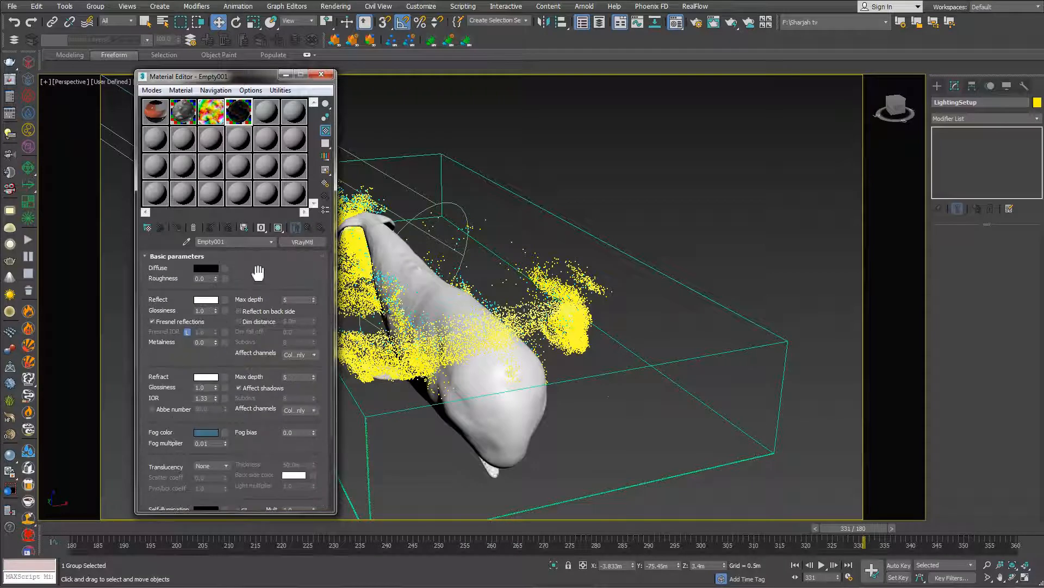
right_click(436, 219)
left_click(437, 233)
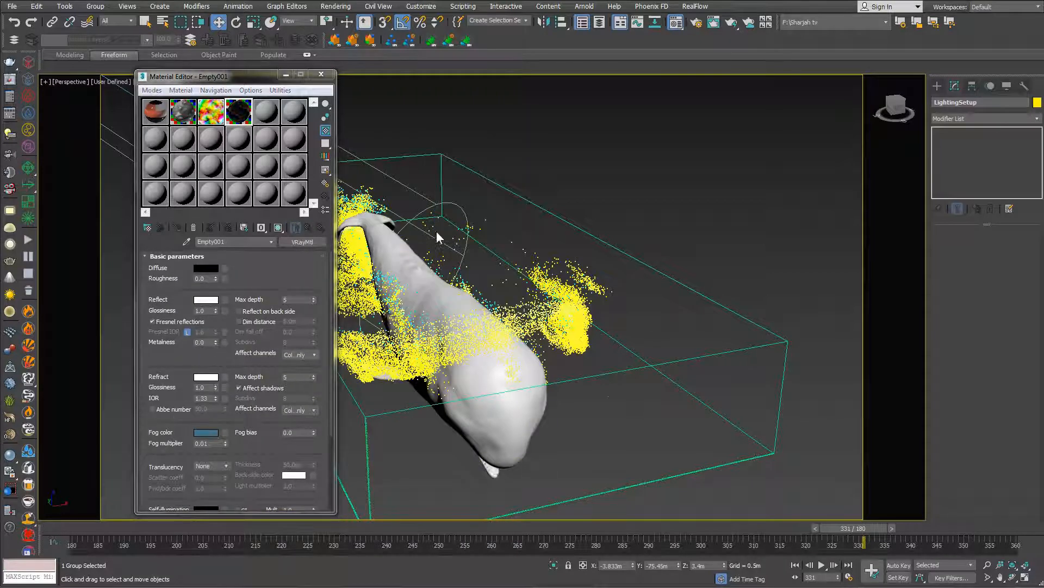
left_click(447, 159)
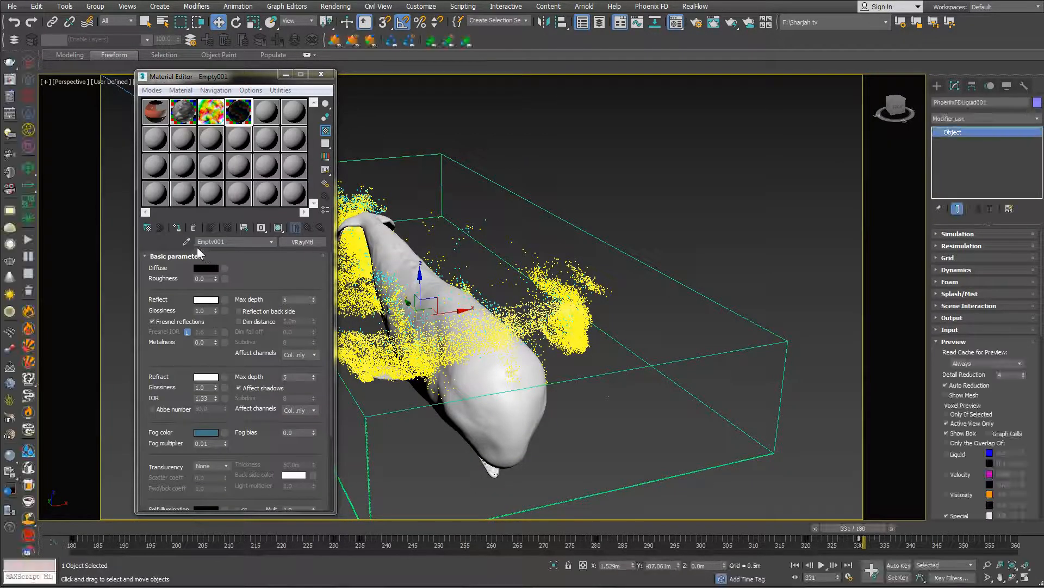
left_click(174, 228)
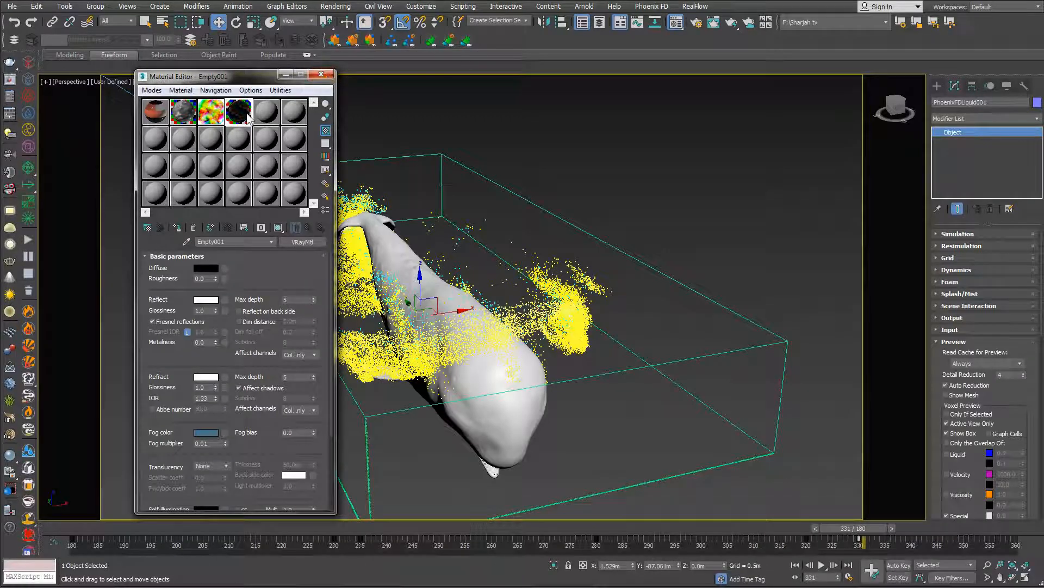
scroll(222, 395, "down", 3)
scroll(222, 415, "up", 3)
left_click(321, 74)
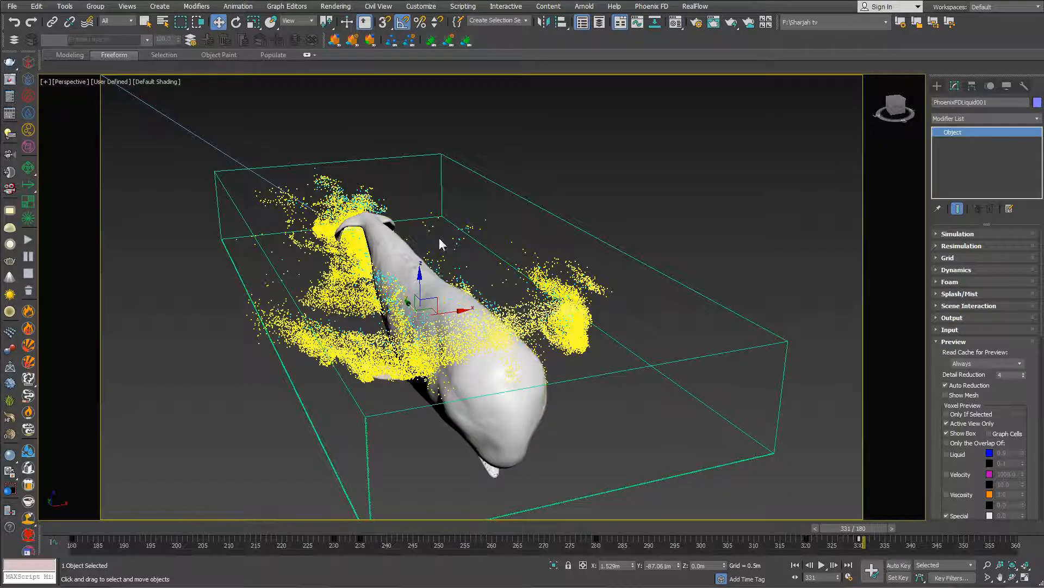
Step: Test render the current perspective view of the whale and water, inspect the image, and close the frame buffer
right_click(439, 237)
left_click(449, 251)
key("shift+q")
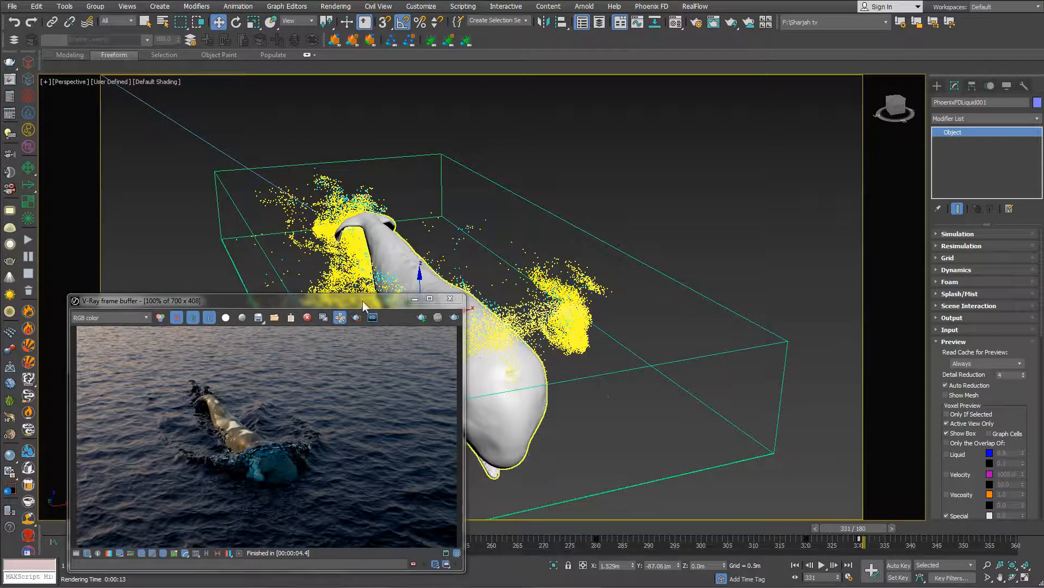
left_click_drag(362, 300, 616, 167)
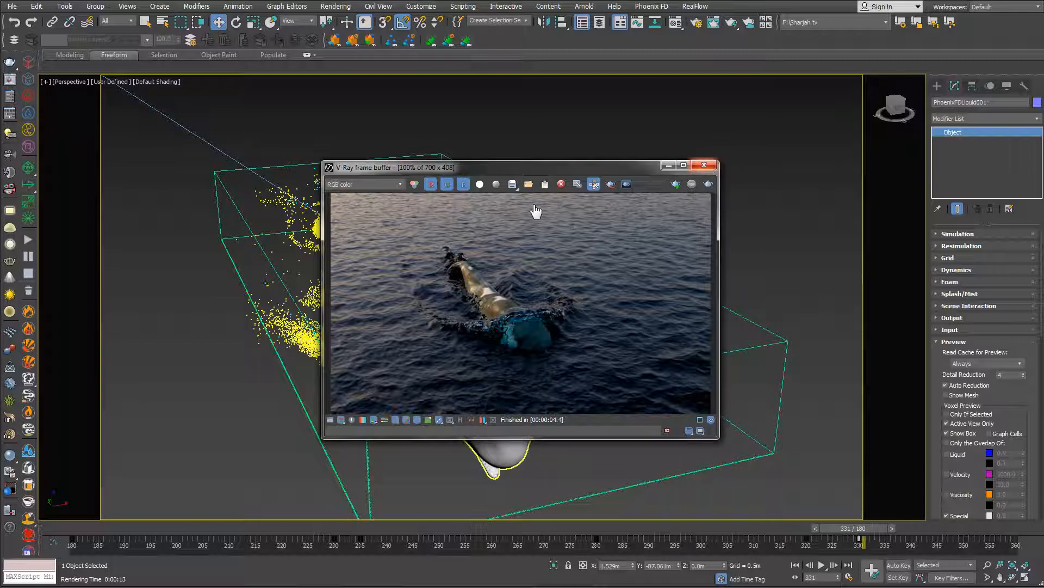
left_click(708, 167)
Step: Test render the whale and ocean from a wider angle and from a low angle near the horizon, closing each render
middle_click_drag(509, 290, 558, 320)
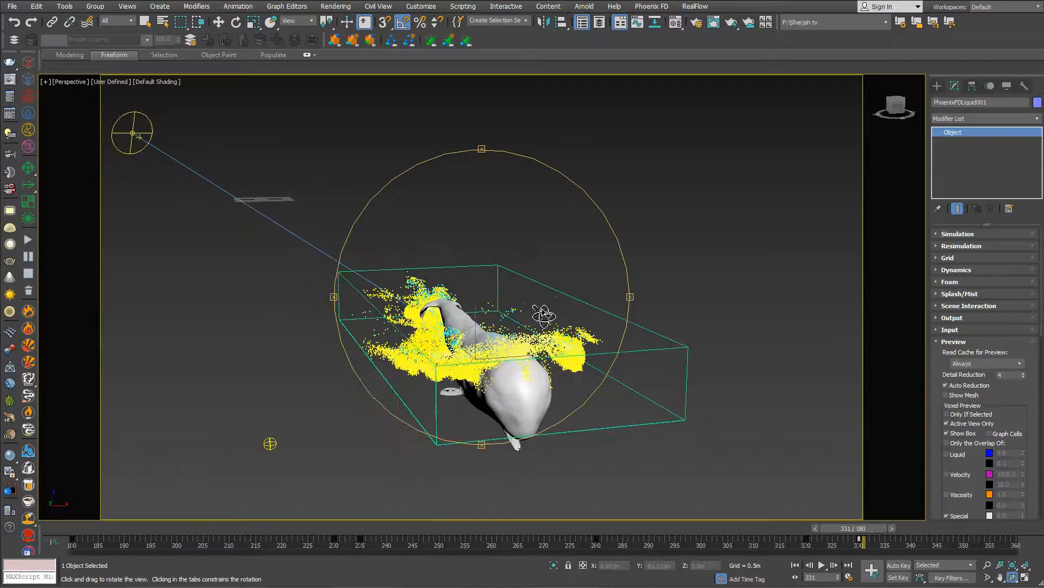
right_click(543, 313)
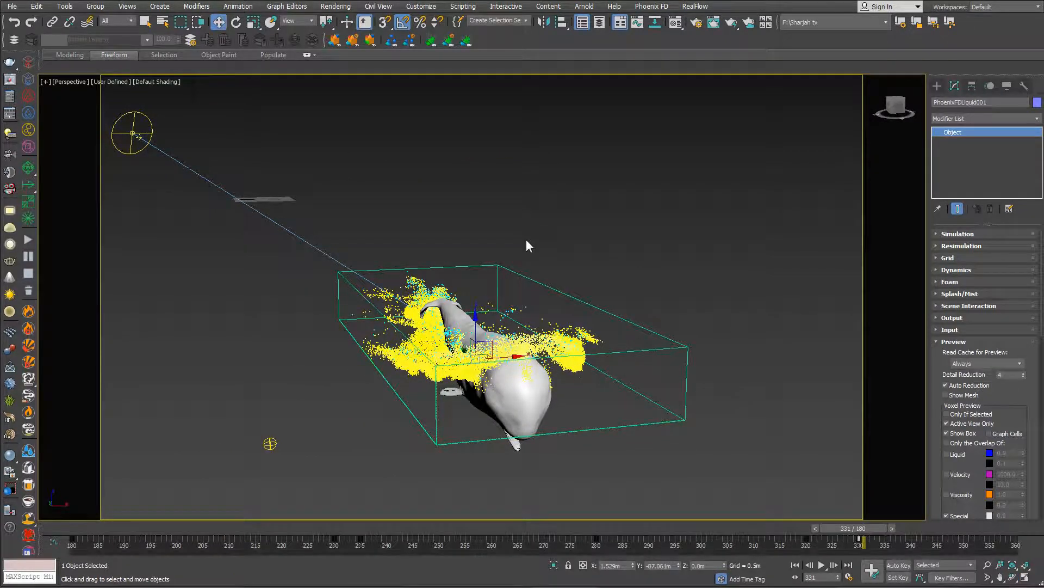
key("shift+q")
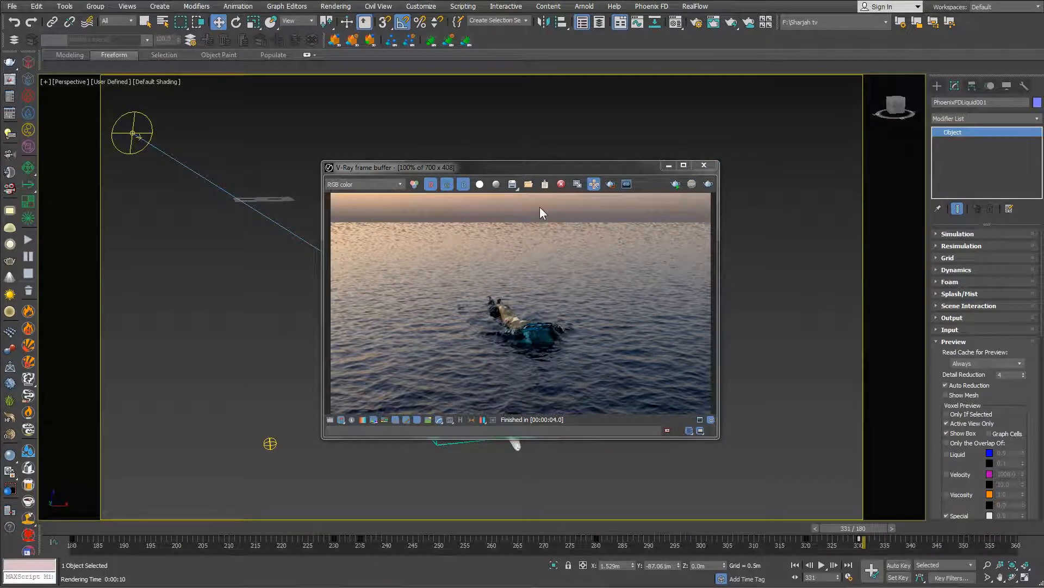
left_click(704, 165)
mouse_move(466, 364)
middle_mouse_down("alt")
mouse_move(462, 351)
mouse_move(484, 361)
middle_mouse_up("alt")
key("shift+q")
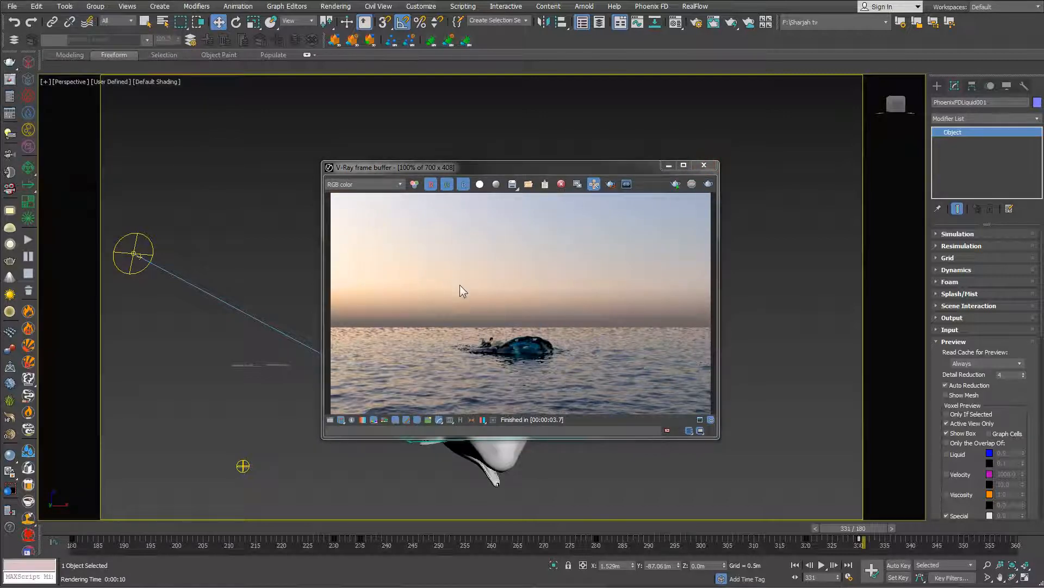
left_click(704, 166)
Step: Place two PHXFoam particle shaders side by side near the far right of the simulation box, moving the second one slightly away from the first
middle_click_drag(478, 352, 507, 311, "alt")
scroll(508, 319, "up", 4)
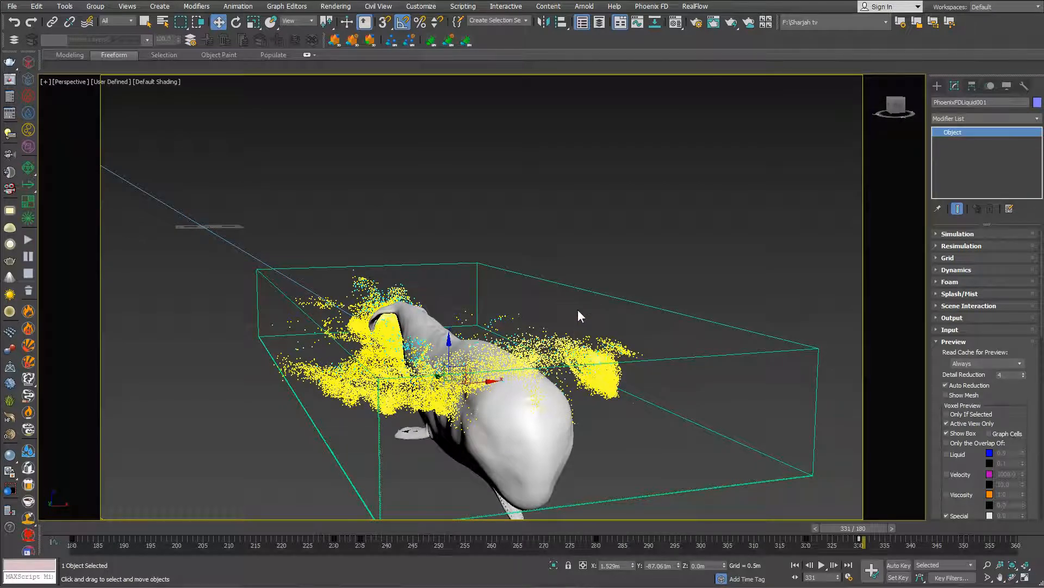
mouse_move(578, 310)
middle_mouse_down()
mouse_move(588, 285)
mouse_move(571, 299)
middle_mouse_up()
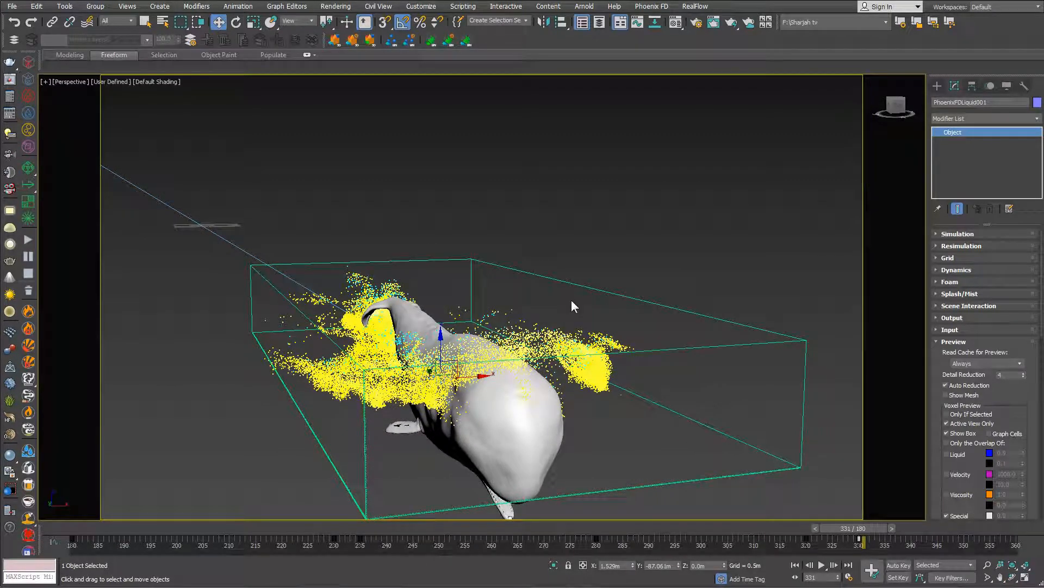
middle_click_drag(569, 319, 587, 315)
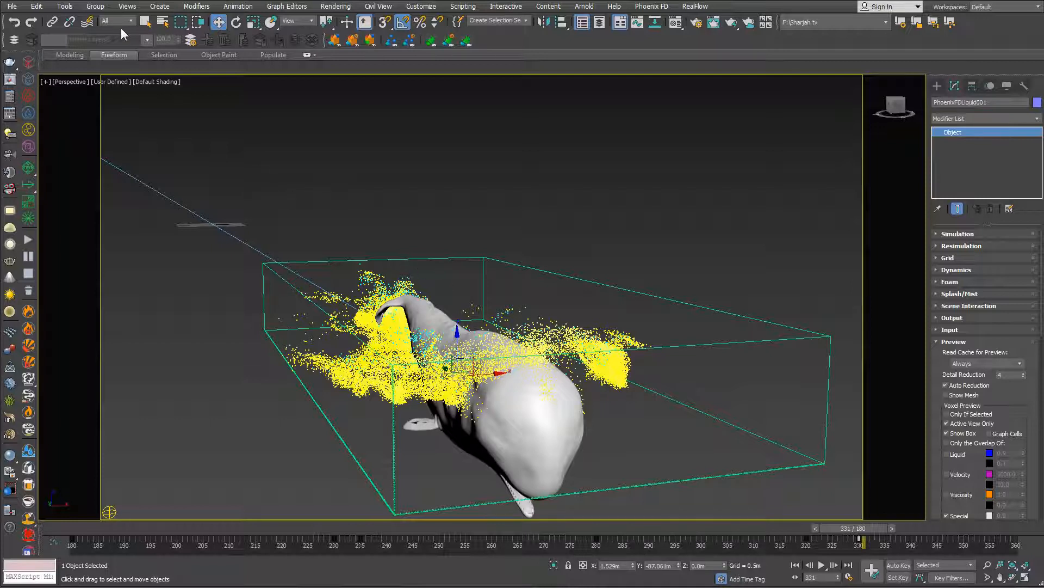
left_click(937, 86)
left_click(984, 102)
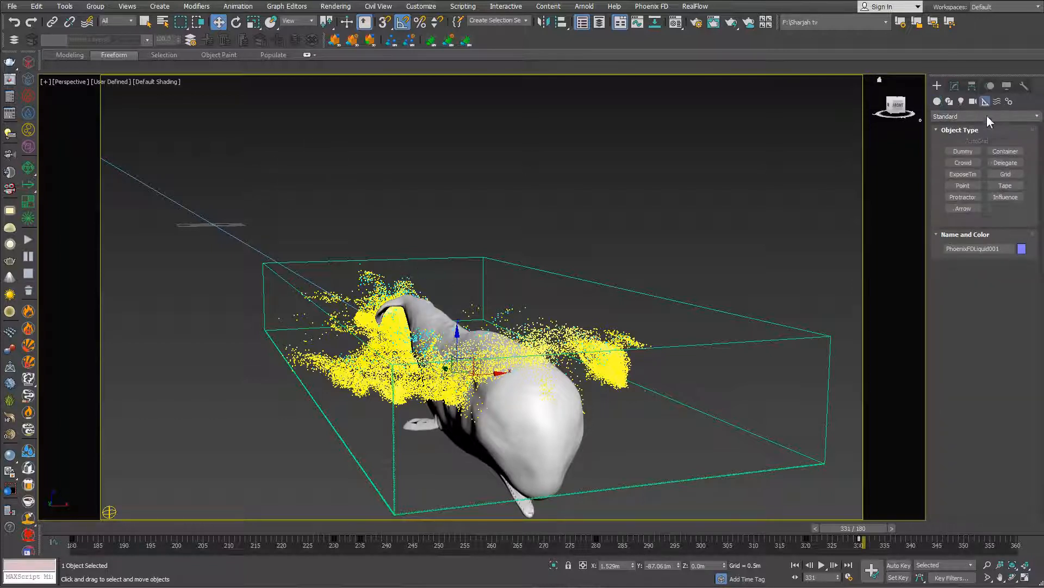
left_click(970, 117)
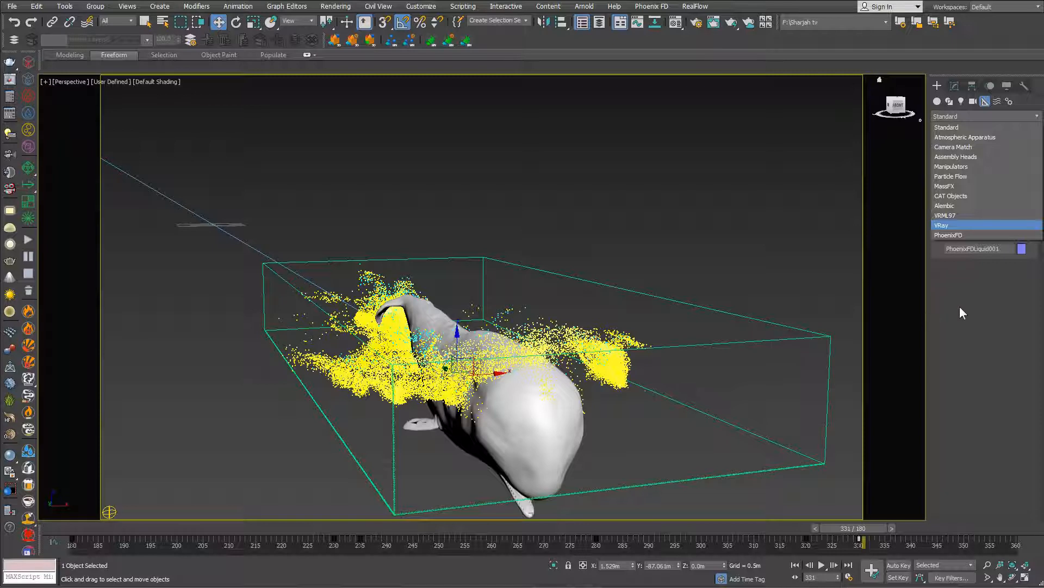
left_click(961, 235)
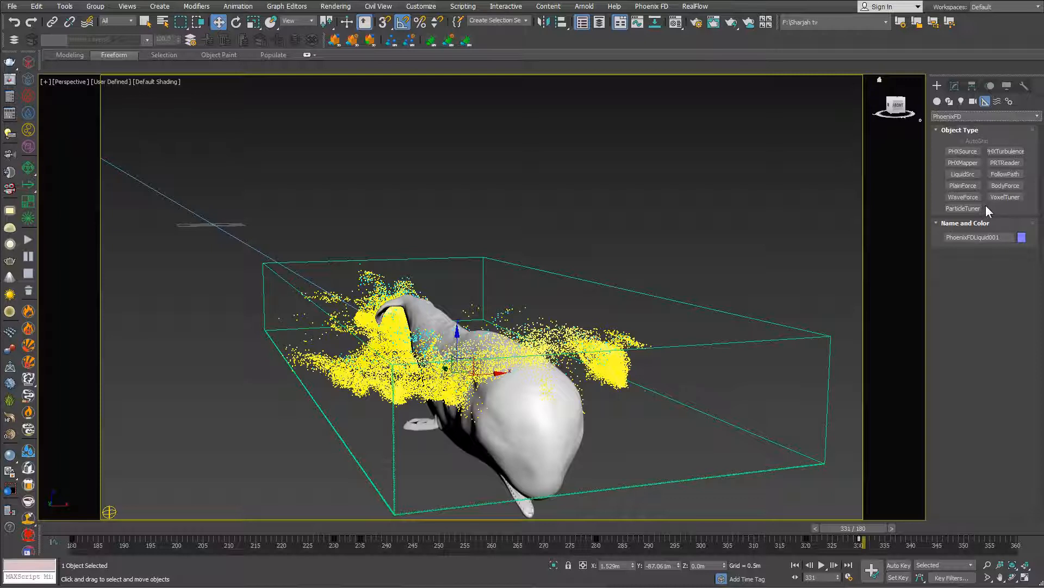
left_click(937, 101)
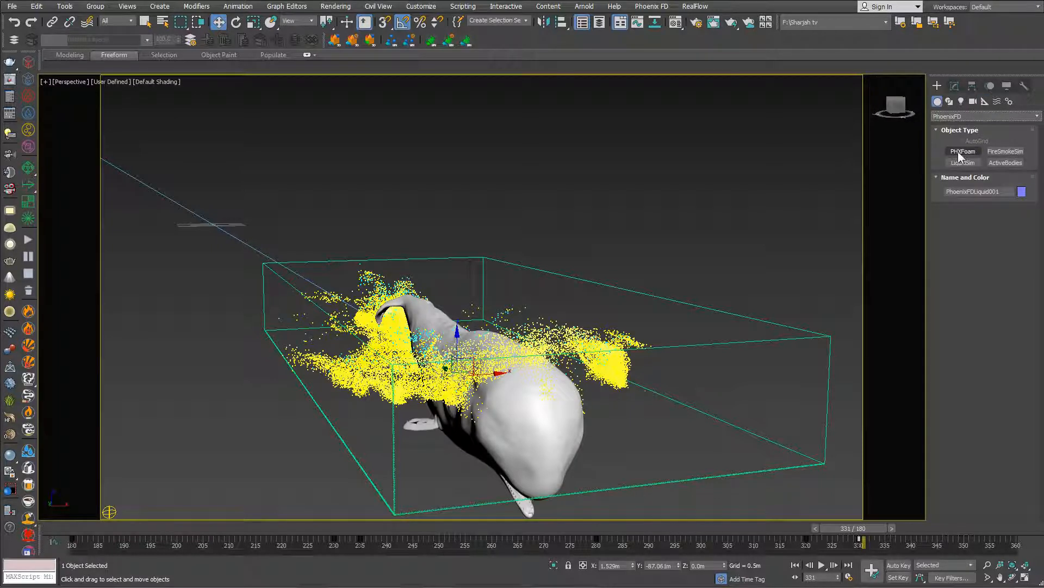
left_click(961, 151)
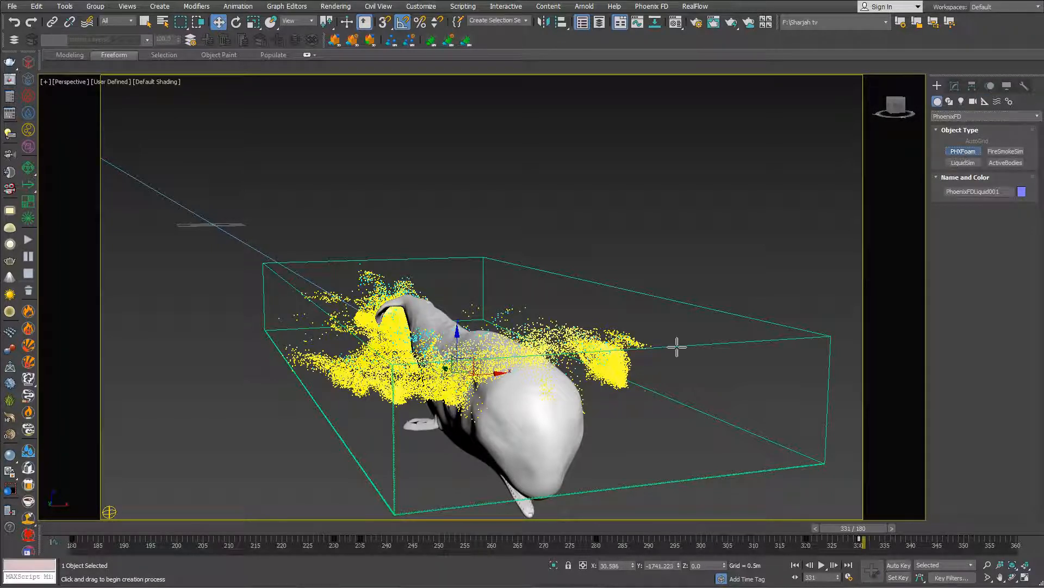
left_click(730, 383)
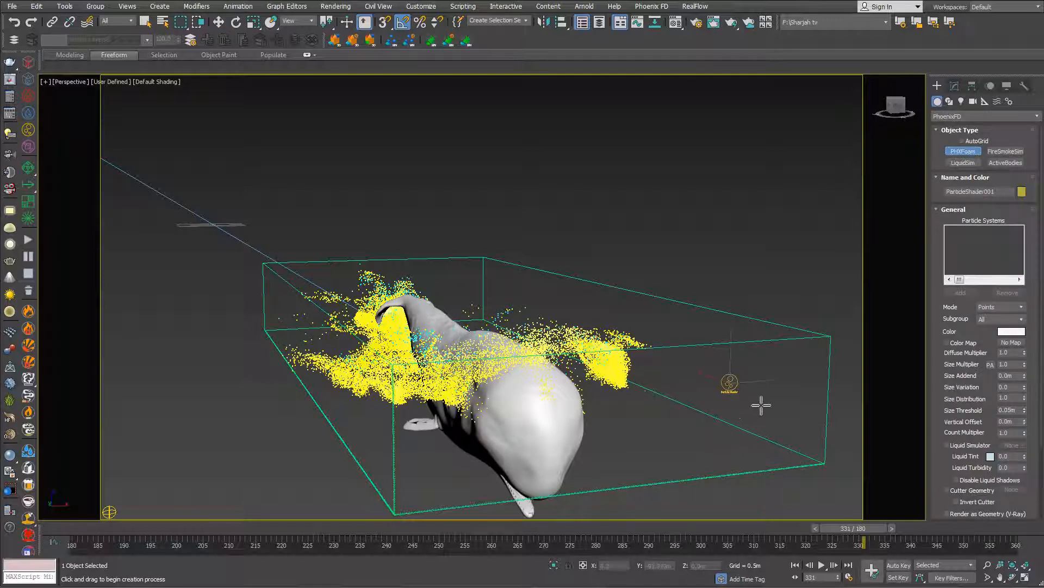
left_click(752, 388)
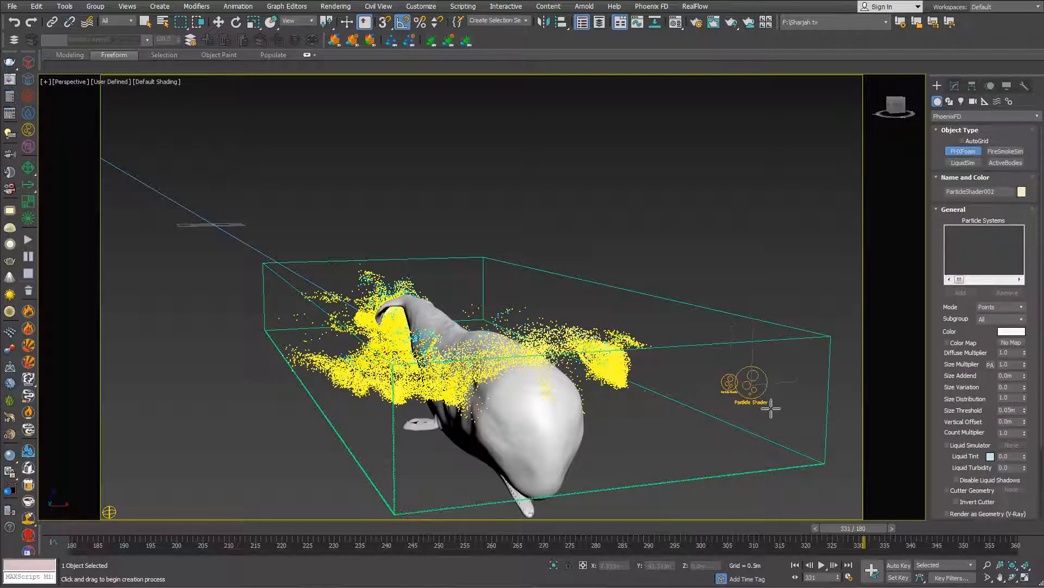
right_click(762, 389)
left_click_drag(776, 384, 786, 383)
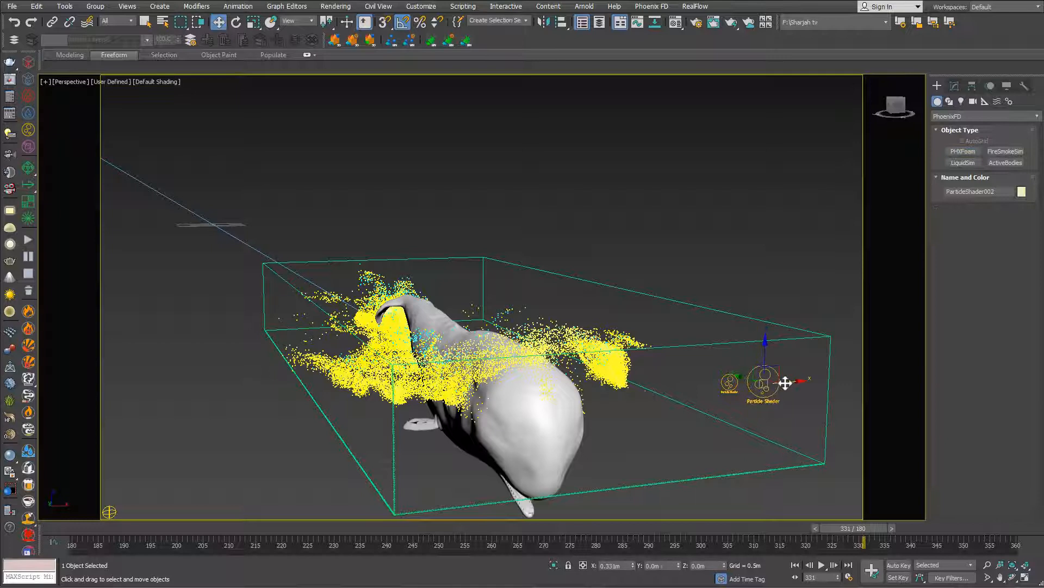
Step: Rename the first particle shader to ParticleShader001_Foam and the second to ParticleShader001_Splash
left_click(730, 387)
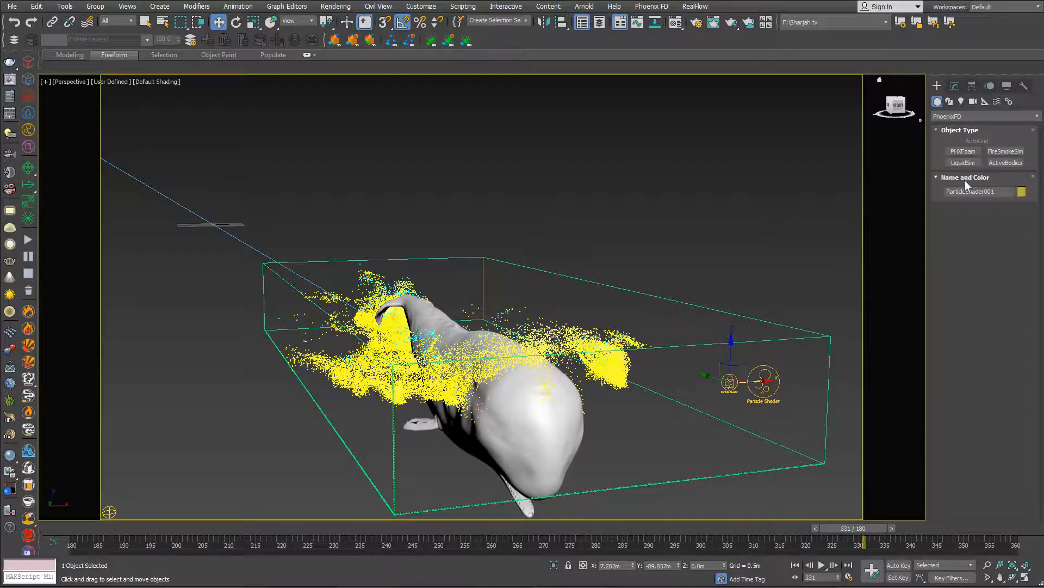
left_click(955, 86)
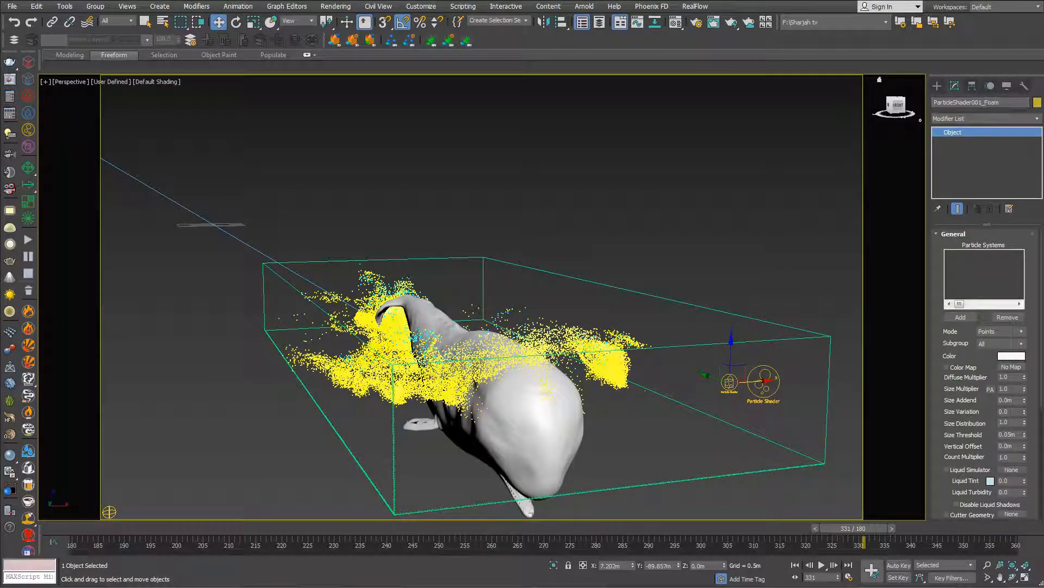
left_click(772, 372)
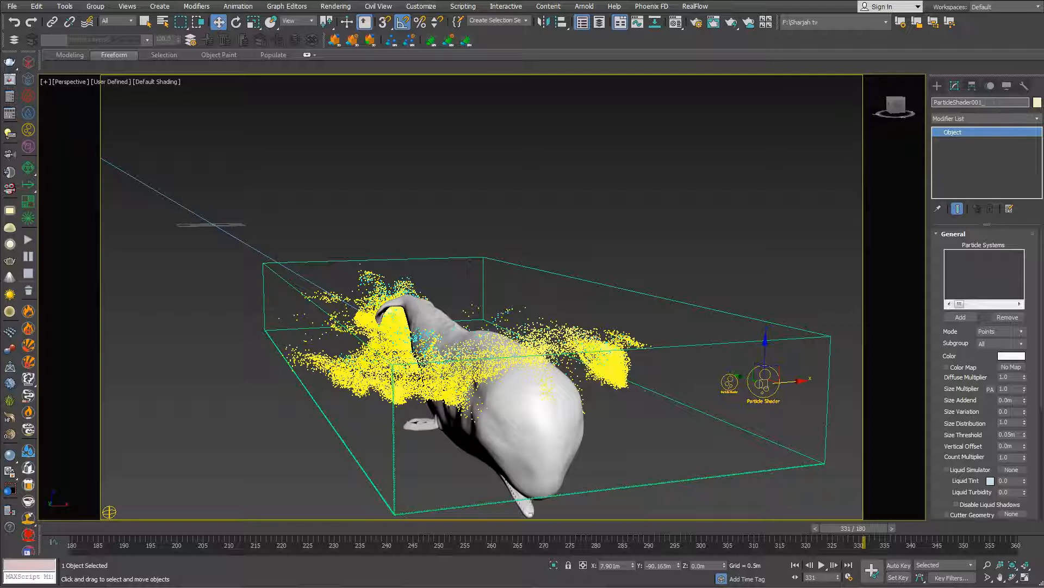
key("Return")
Step: Add the liquid simulator's Splashes particles to the ParticleShader001_Splash shader and check its available rendering modes
left_click(971, 316)
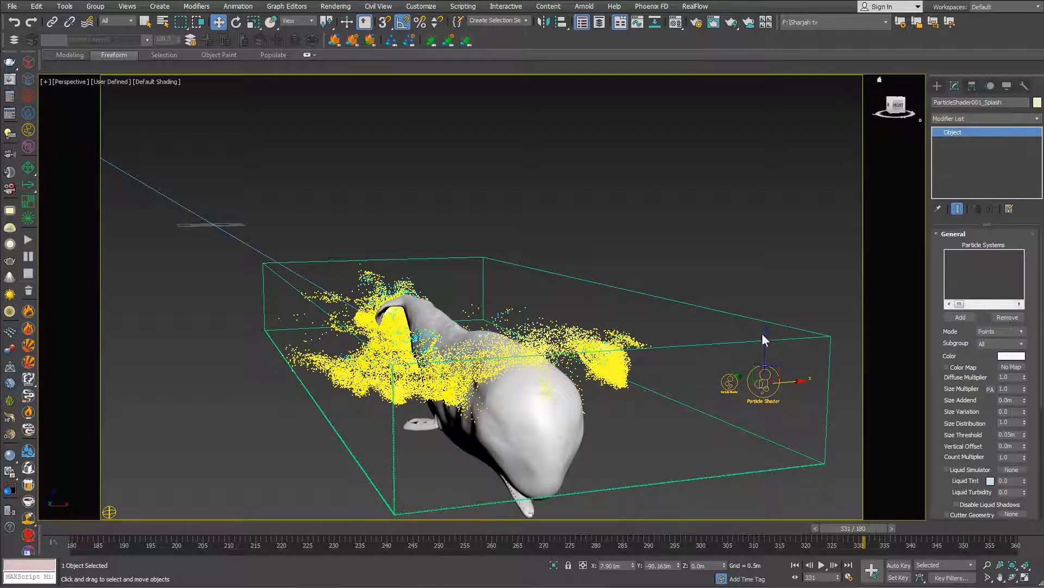
left_click(734, 344)
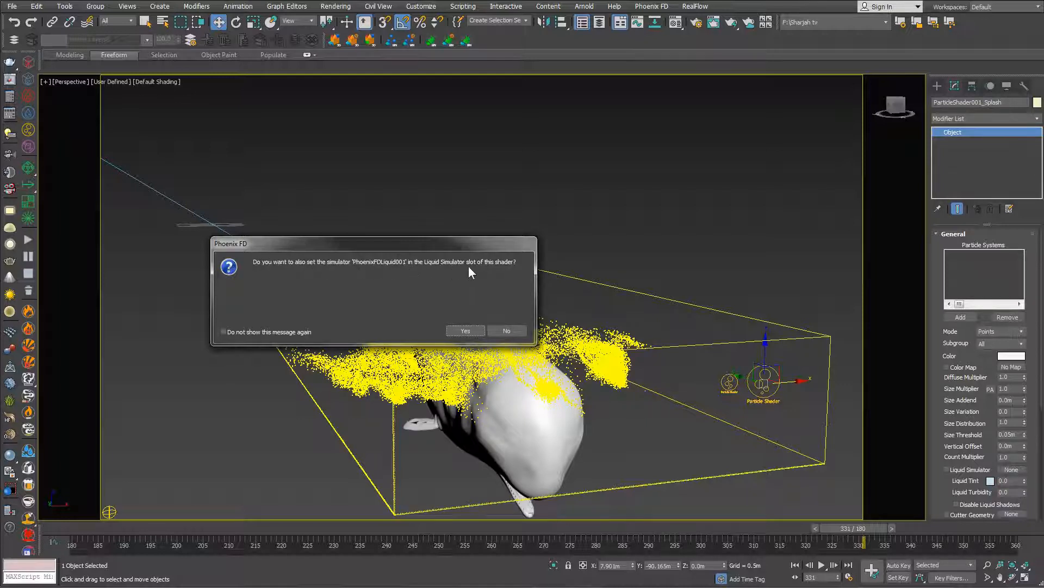
left_click(466, 330)
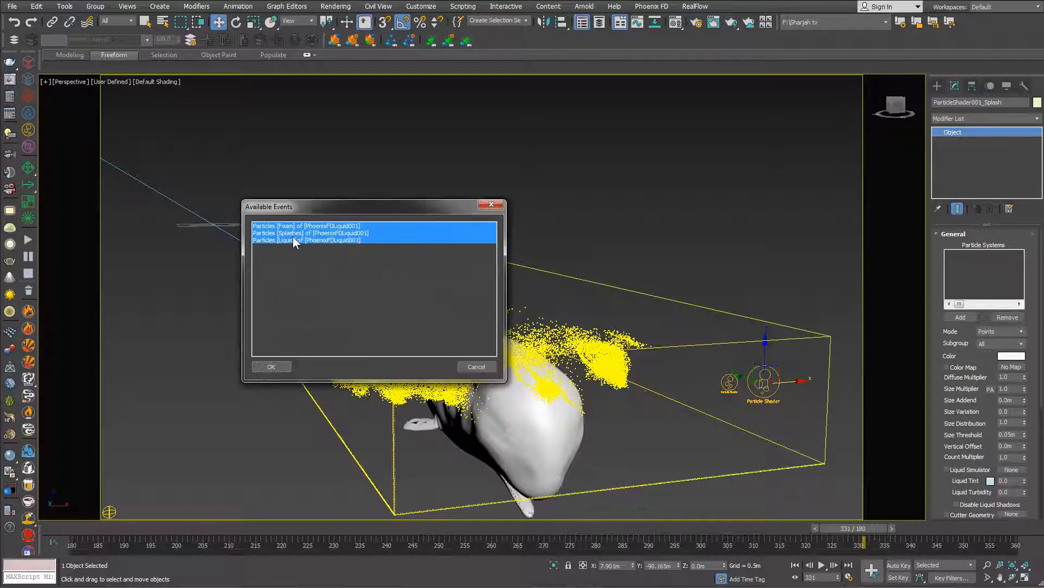
left_click(292, 234)
left_click(280, 365)
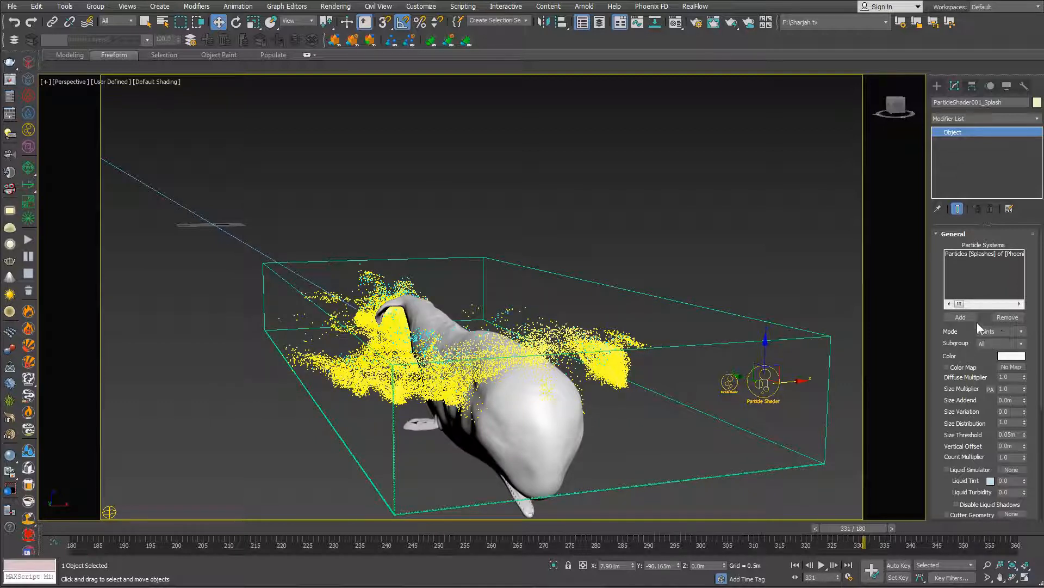
left_click(998, 331)
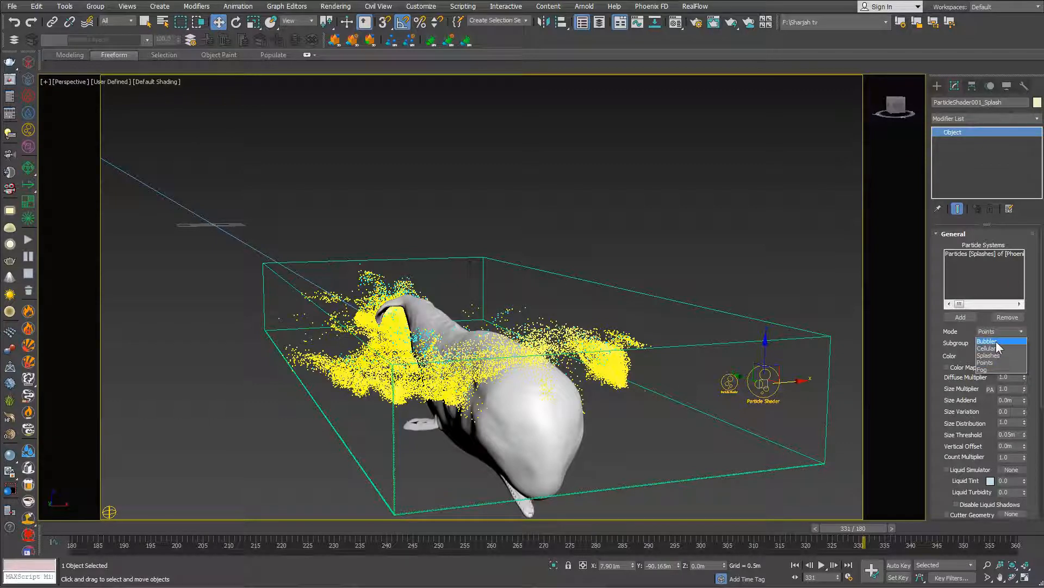
left_click(940, 340)
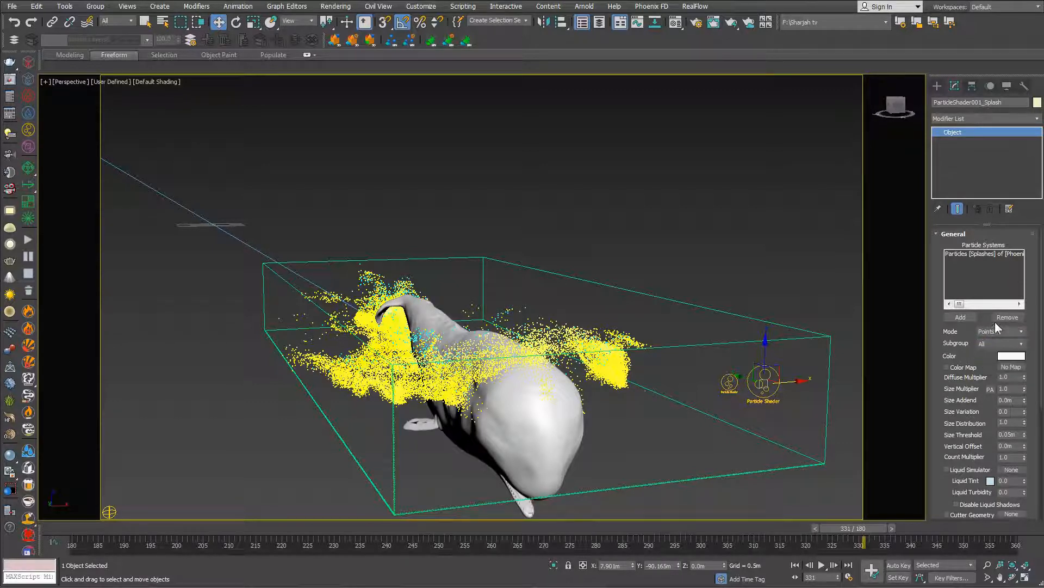
Step: Add the liquid simulator's Foam particles to the ParticleShader001_Foam shader
left_click(730, 382)
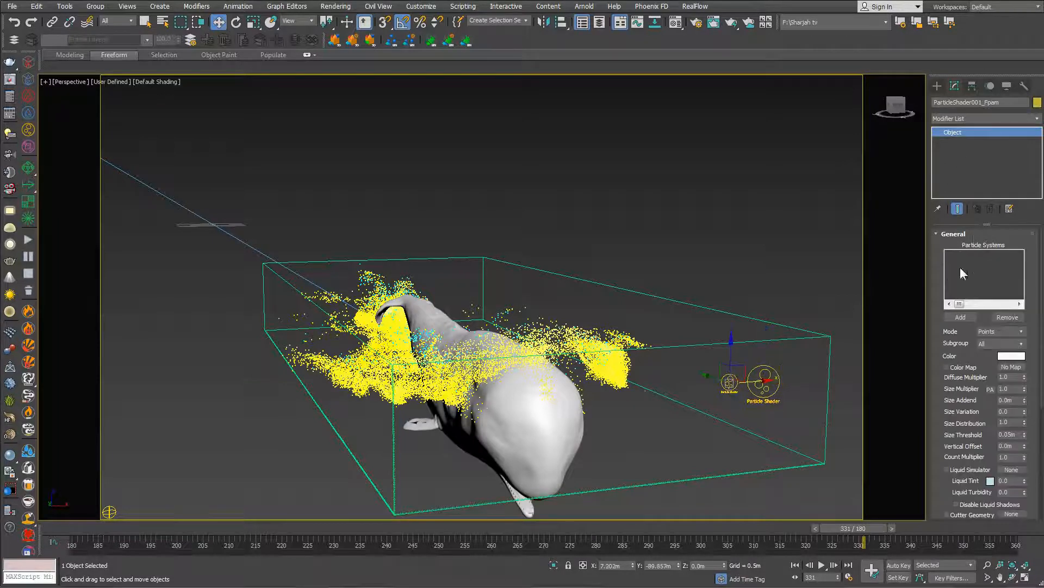
left_click(960, 317)
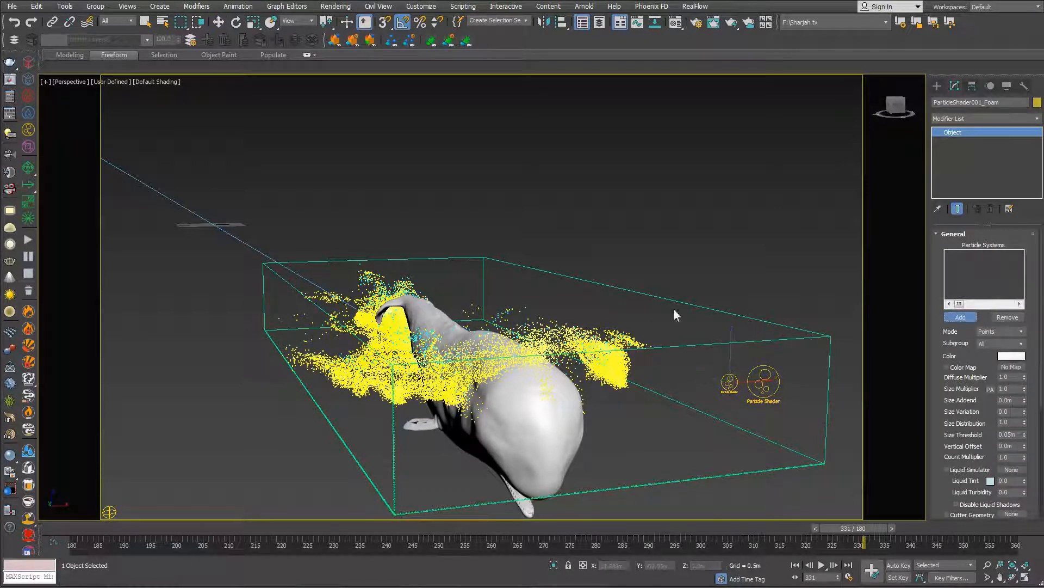
left_click(594, 288)
left_click(470, 330)
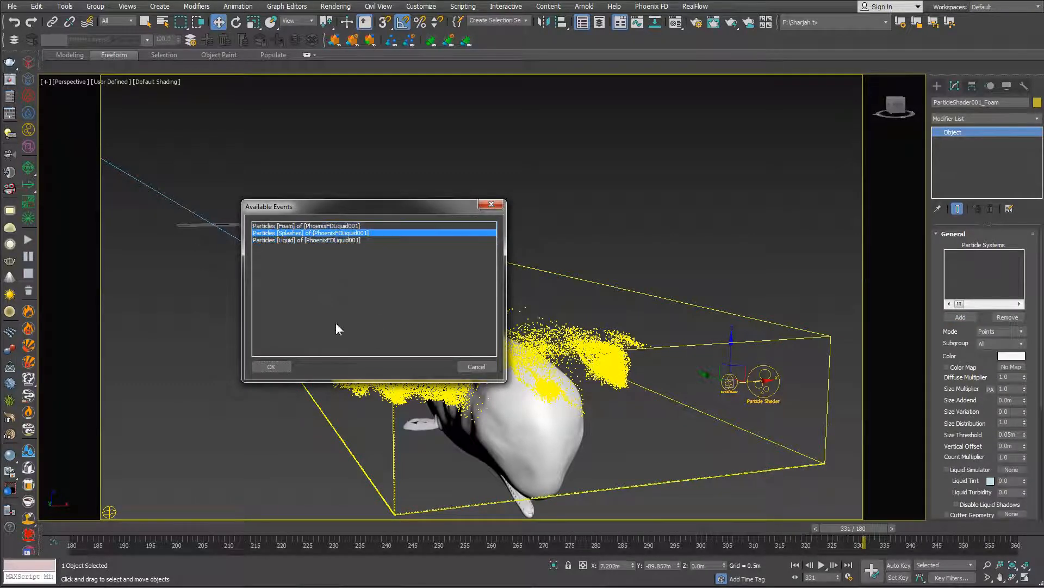
left_click(309, 225)
left_click(272, 366)
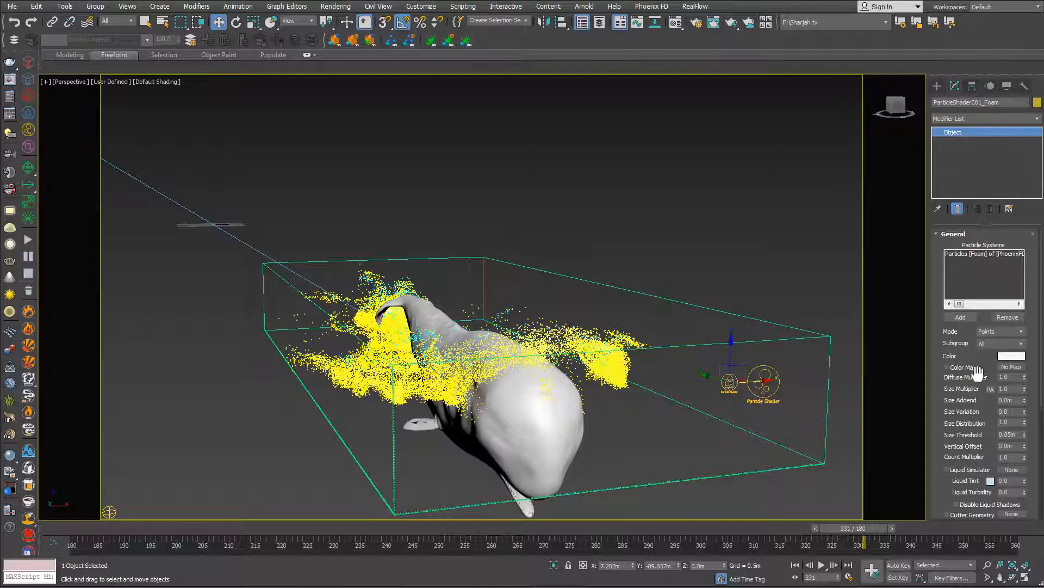
Step: Brighten the ParticleShader001_Foam shader's colour to nearly pure white
left_click_drag(949, 354, 947, 293)
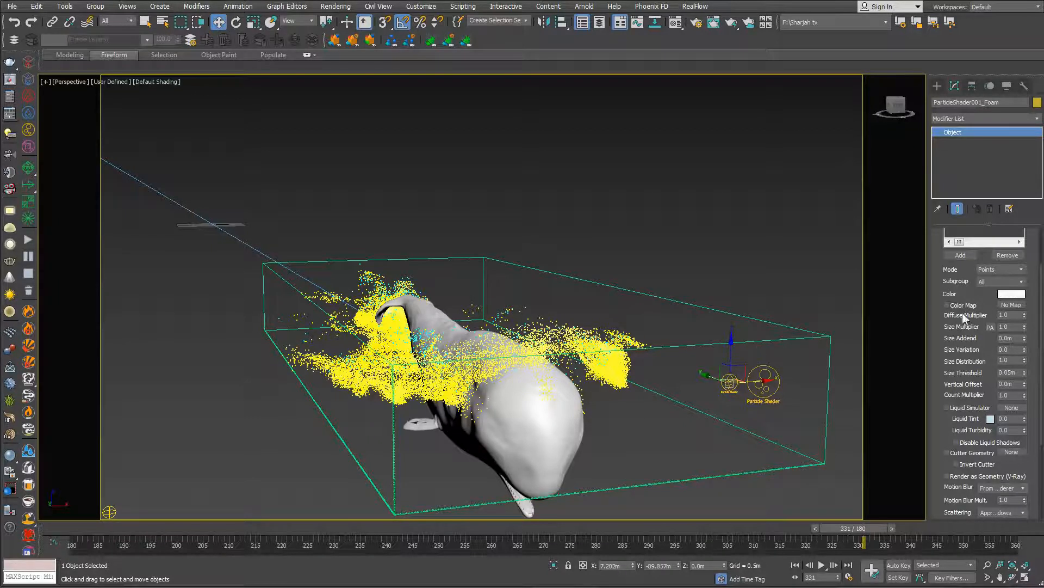
left_click_drag(940, 289, 942, 361)
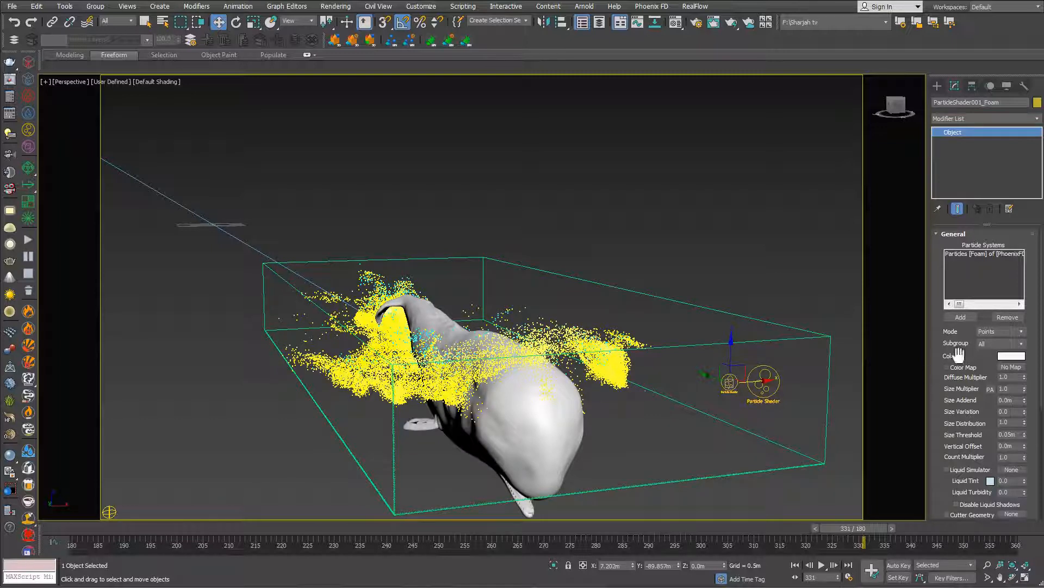
scroll(932, 338, "down", 5)
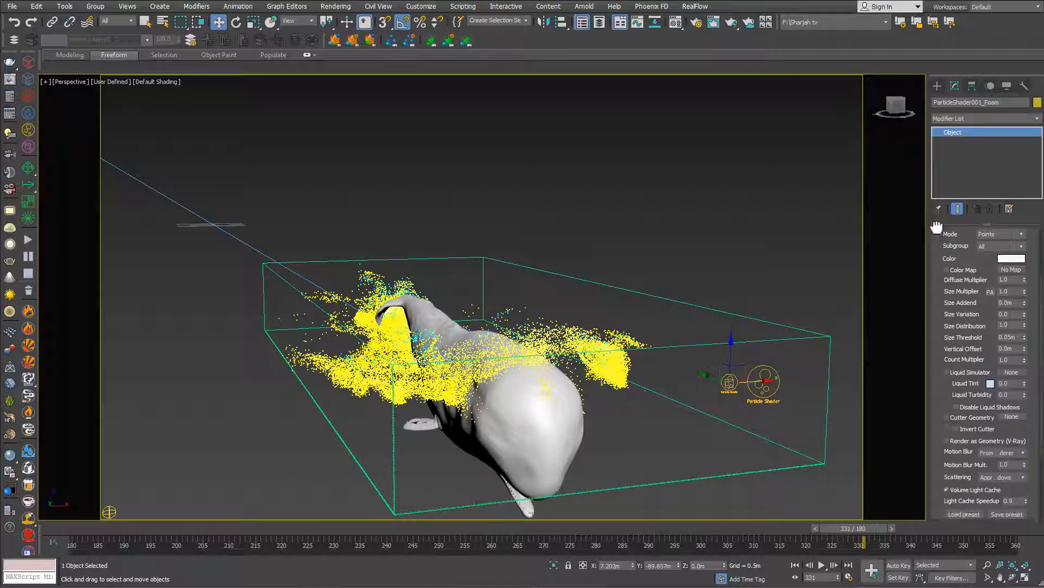
scroll(935, 370, "down", 3)
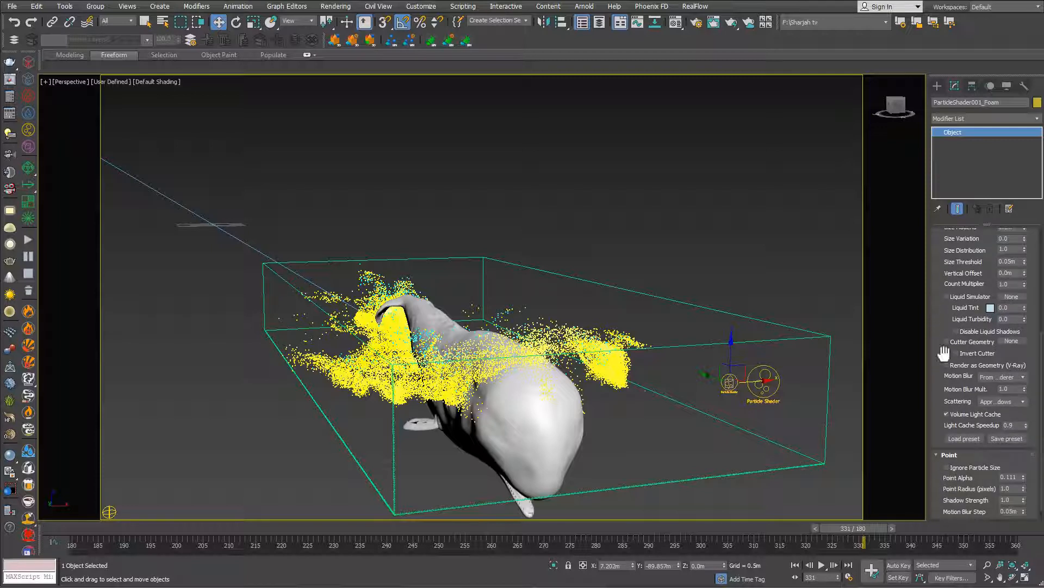
scroll(939, 357, "down", 1)
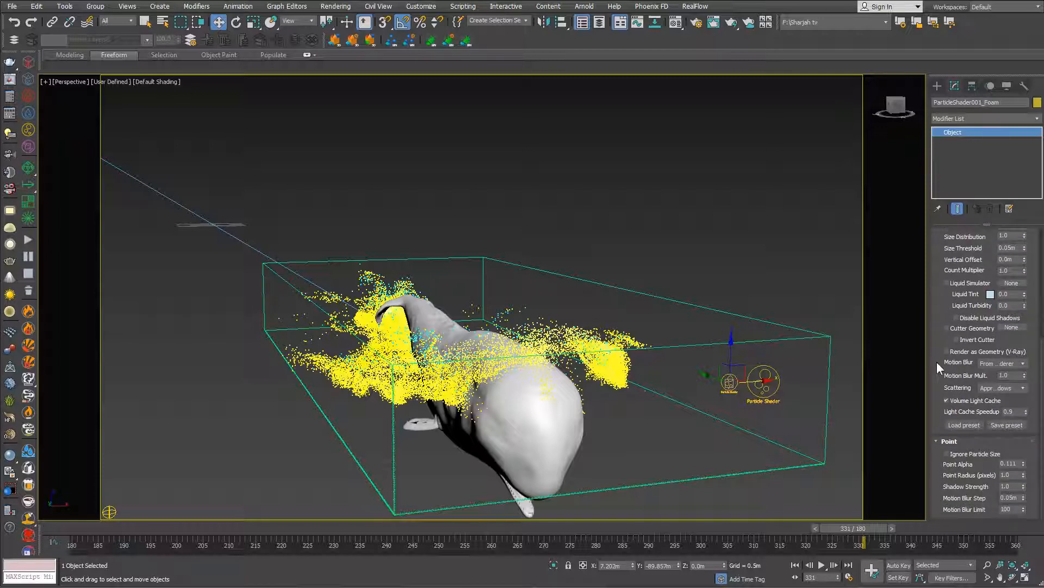
scroll(998, 297, "up", 7)
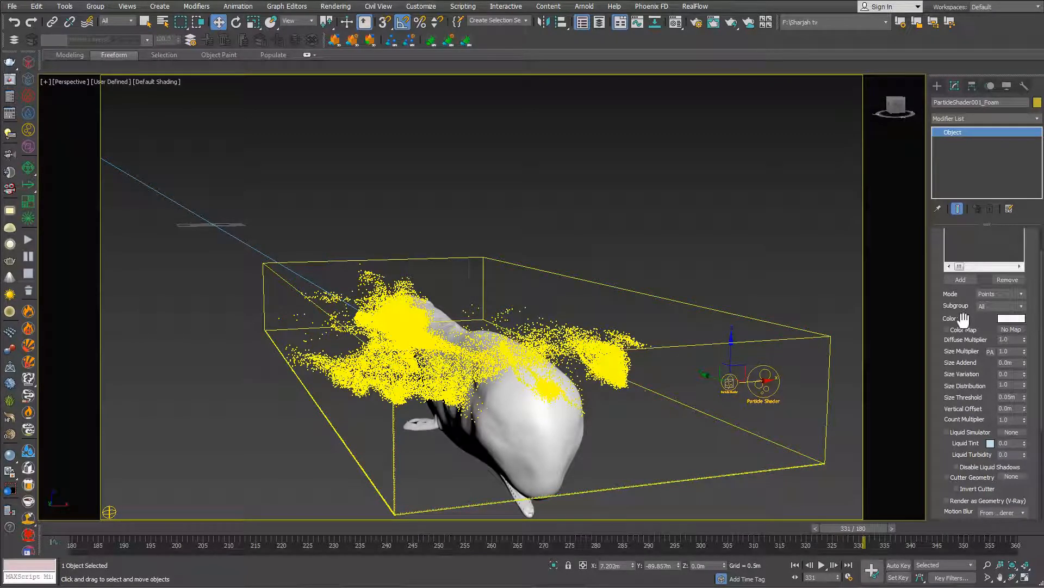
left_click(1011, 318)
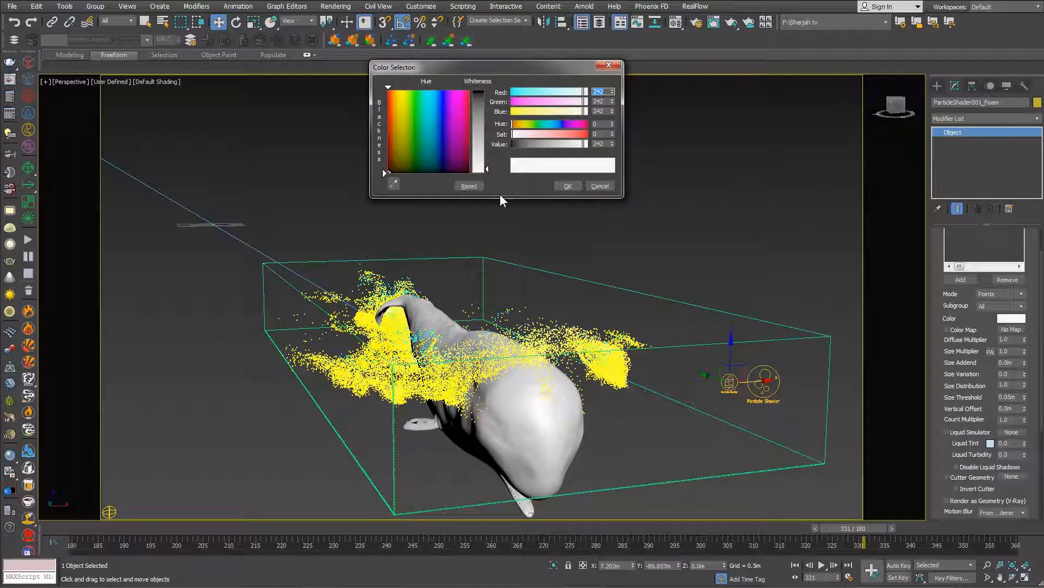
left_click_drag(486, 168, 487, 172)
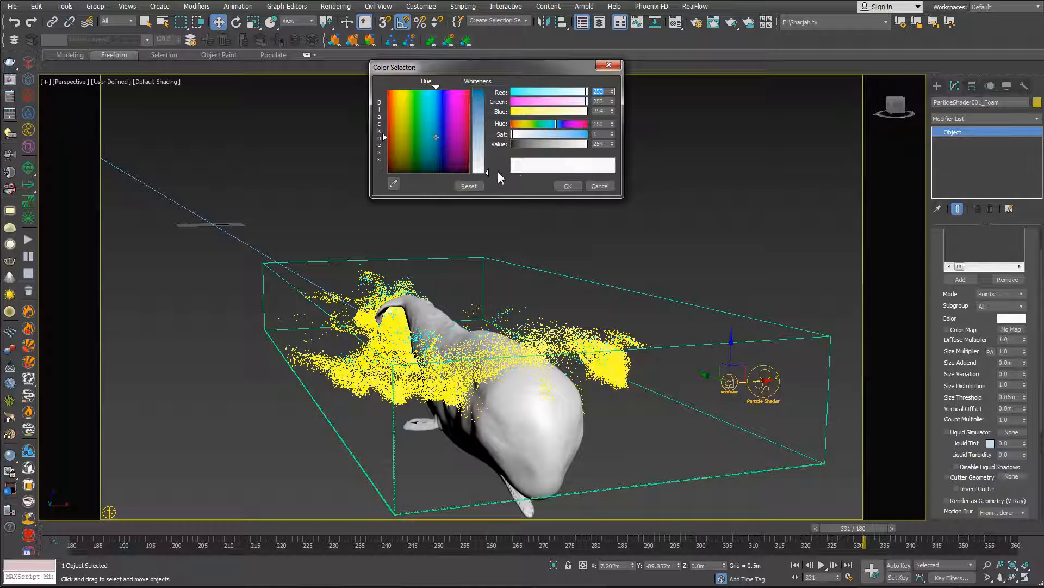
left_click_drag(493, 173, 497, 168)
left_click(557, 186)
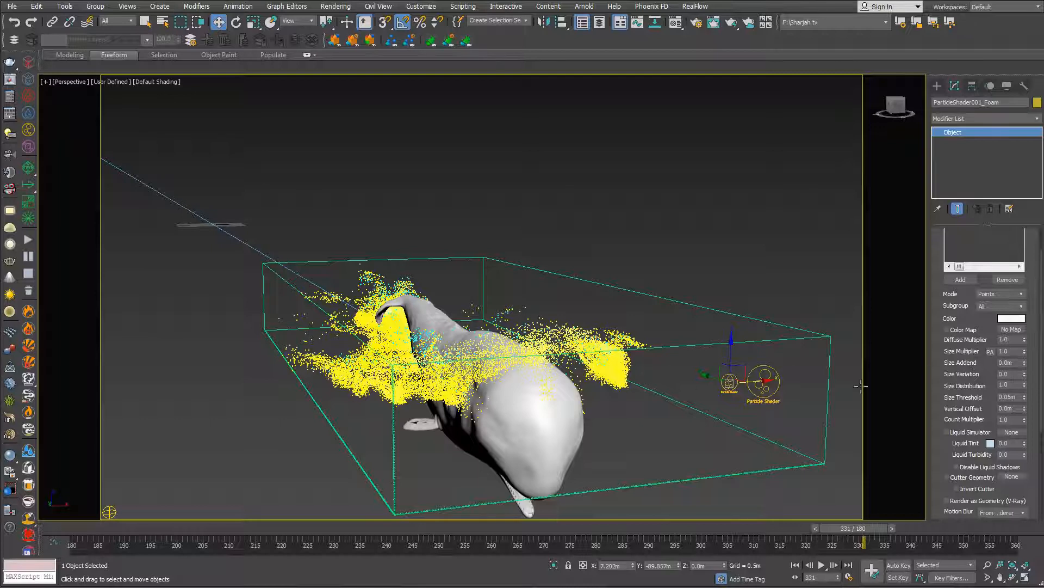
Step: Review the foam shader's general and Point parameters, including the point radius and the available motion blur options
scroll(950, 378, "down", 3)
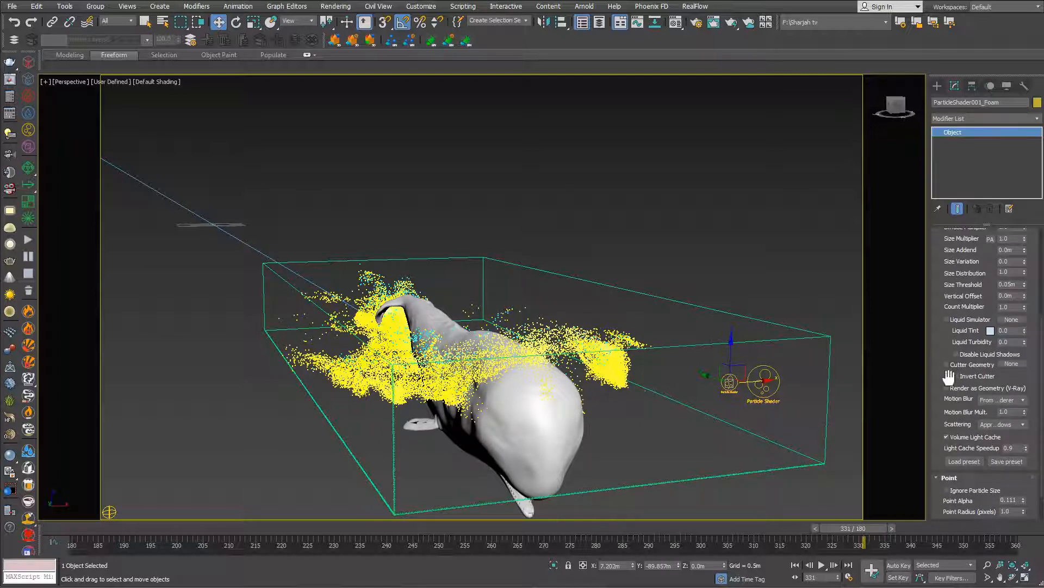
scroll(949, 377, "up", 3)
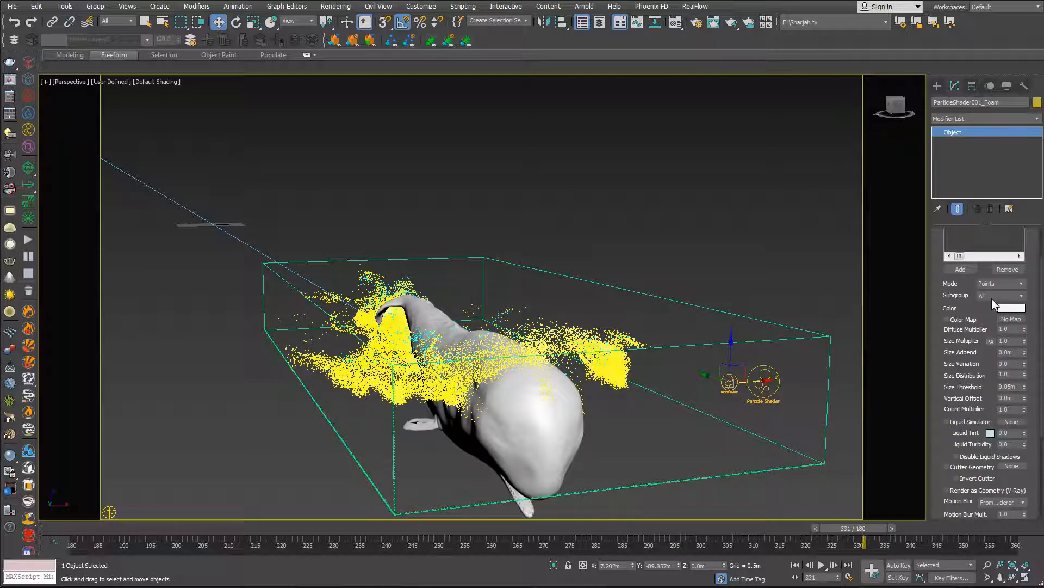
scroll(935, 412, "down", 4)
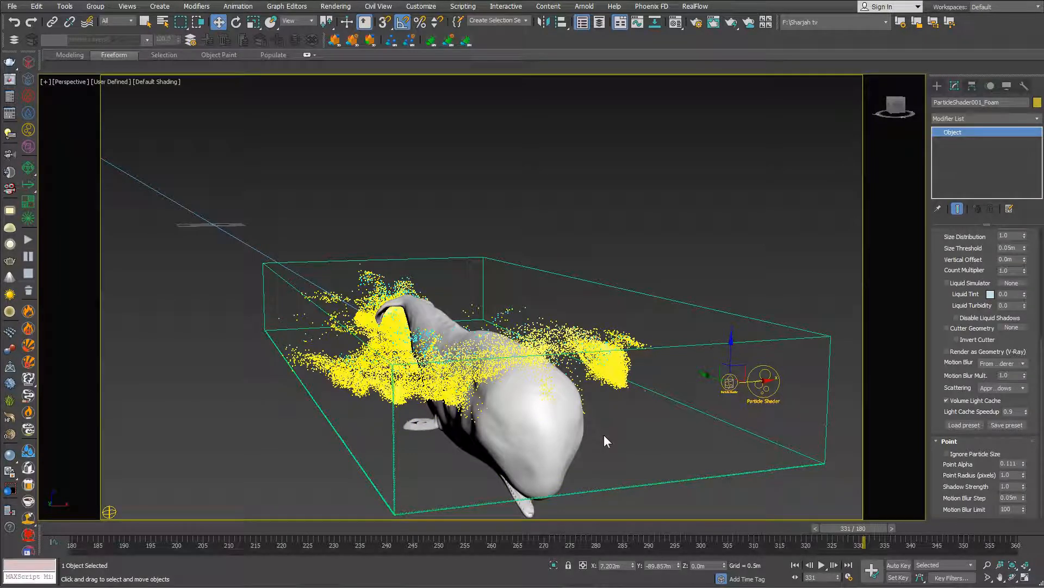
left_click(1006, 475)
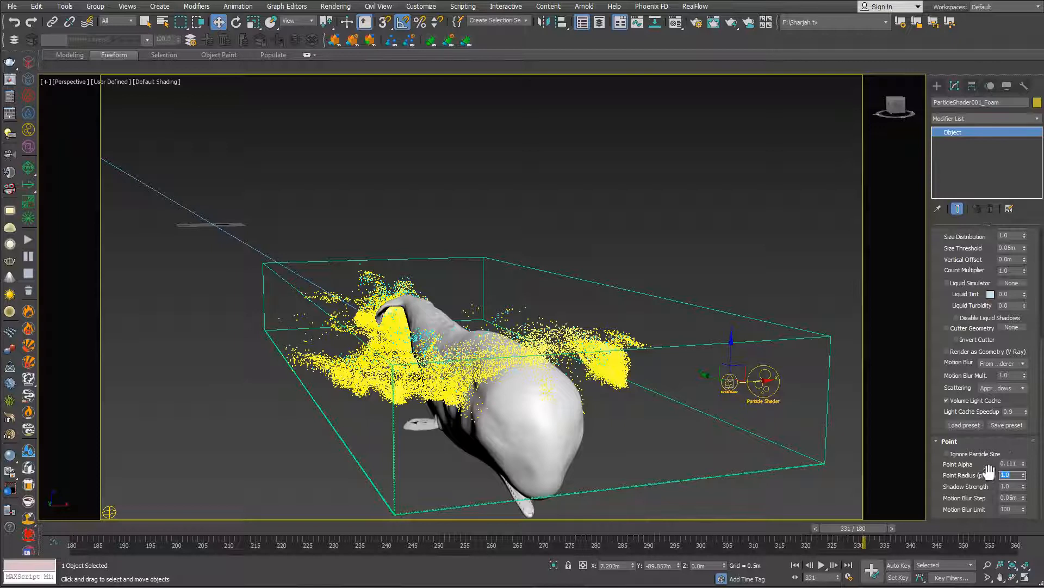
left_click_drag(939, 387, 940, 416)
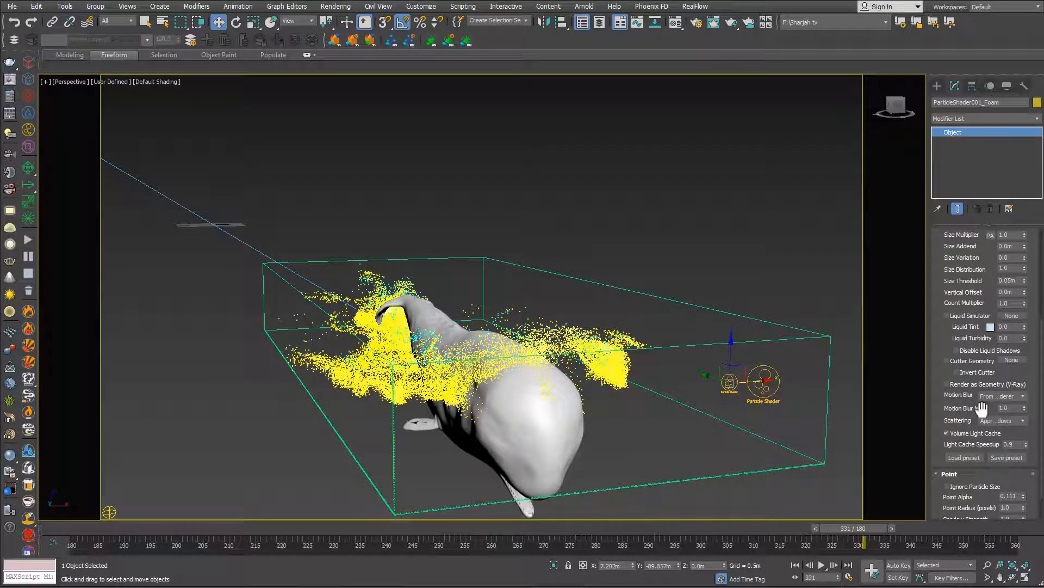
left_click(1008, 397)
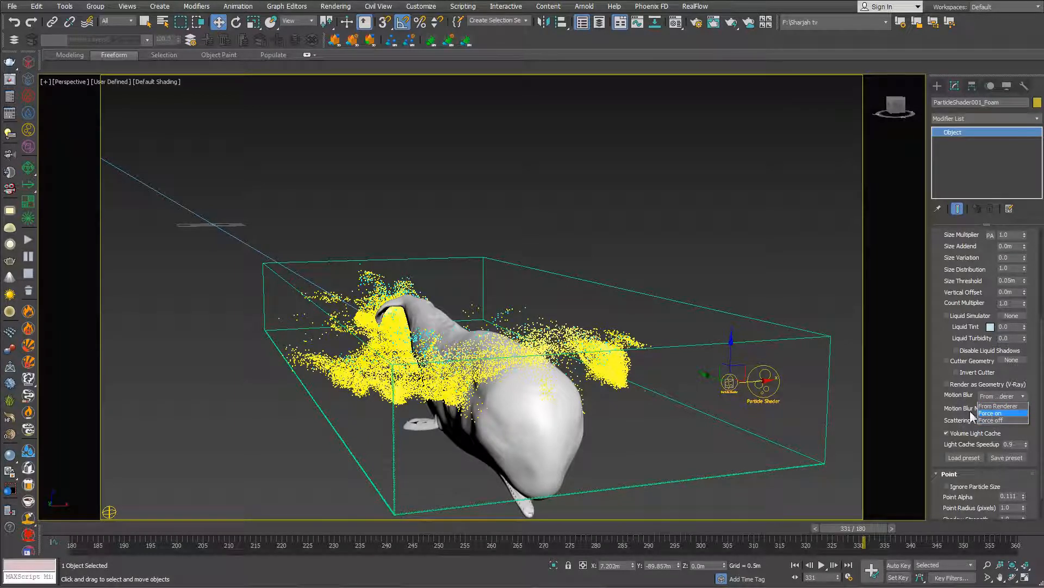
left_click(937, 399)
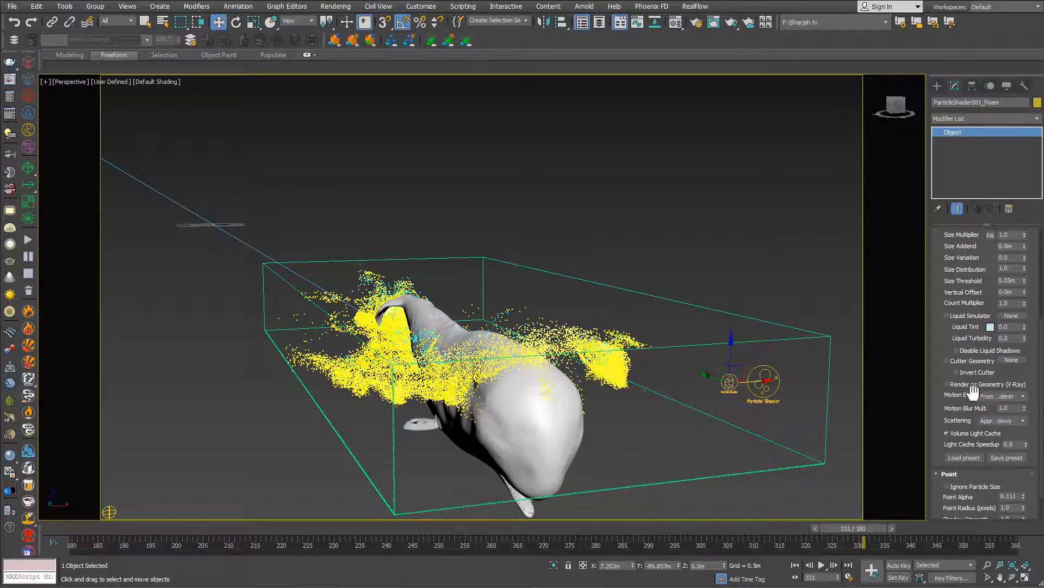
Step: Assign the Phoenix FD simulator box as the foam shader's Liquid Simulator
scroll(968, 370, "up", 3)
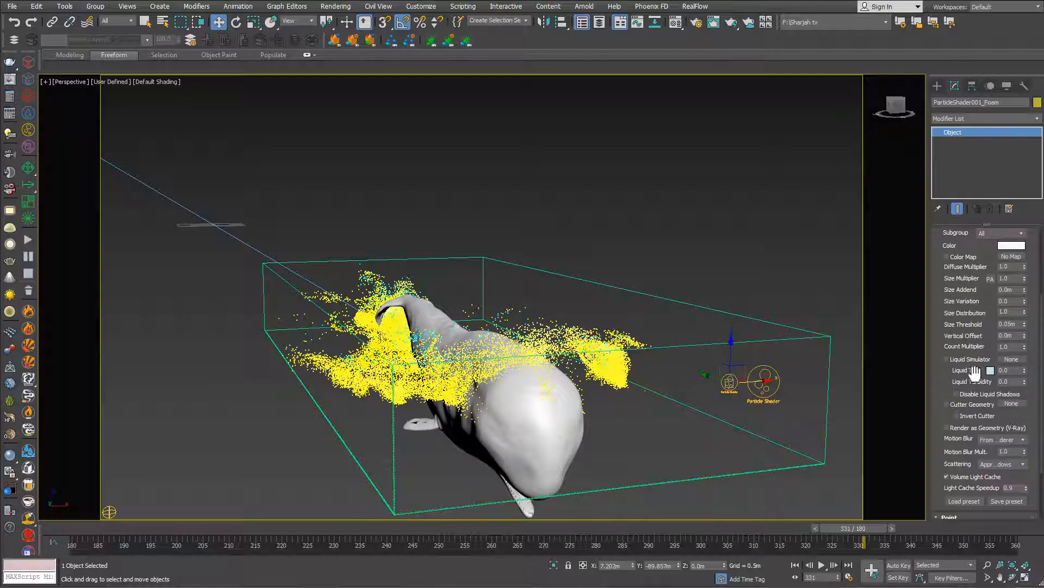
left_click(1012, 360)
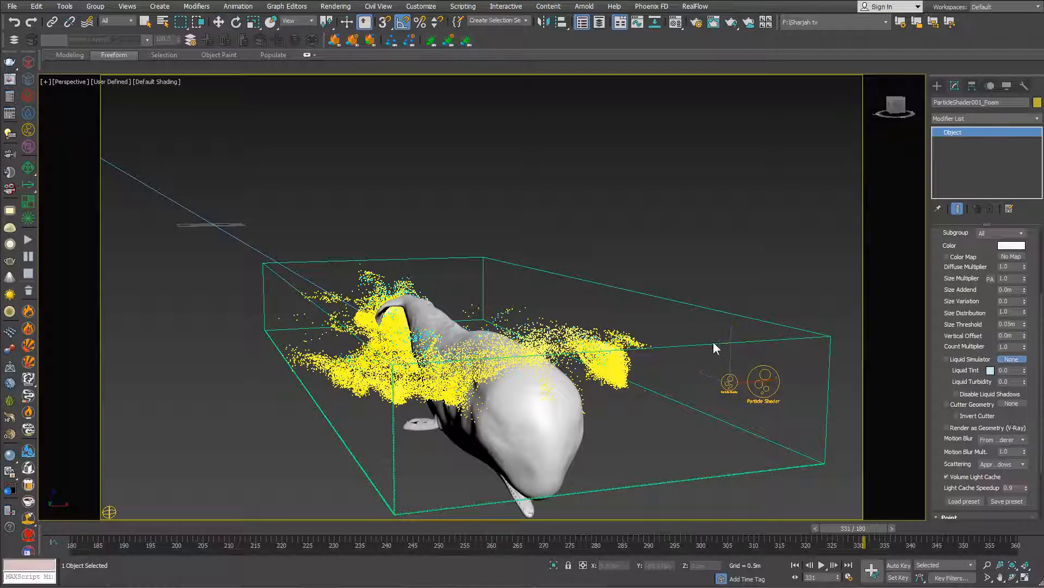
left_click(711, 309)
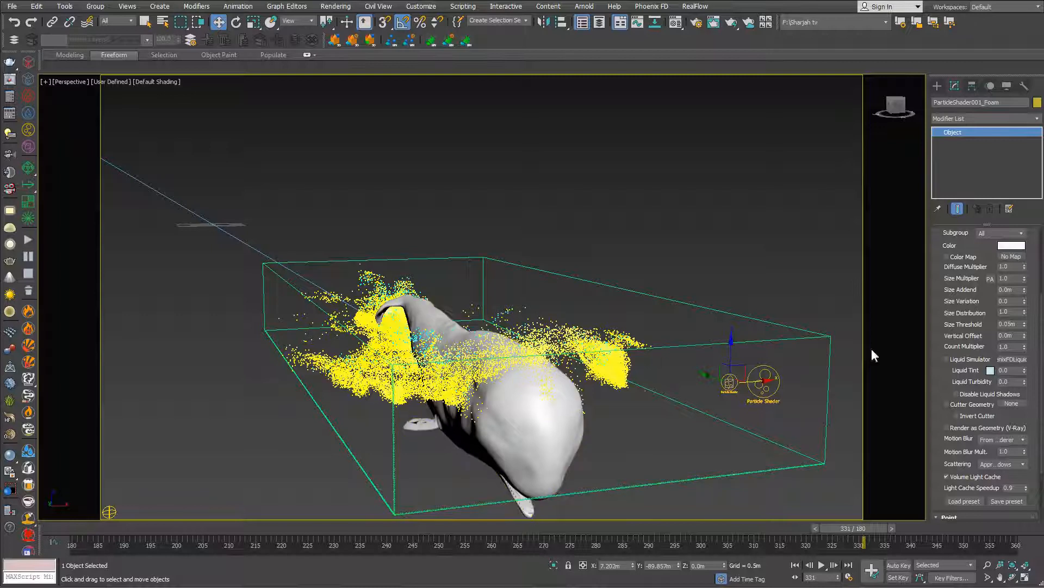
double_click(1012, 346)
right_click(574, 322)
key("Escape")
Step: Select the ParticleShader001_Splash shader and check its rendering modes and liquid simulator parameters
left_click(765, 387)
scroll(939, 254, "up", 3)
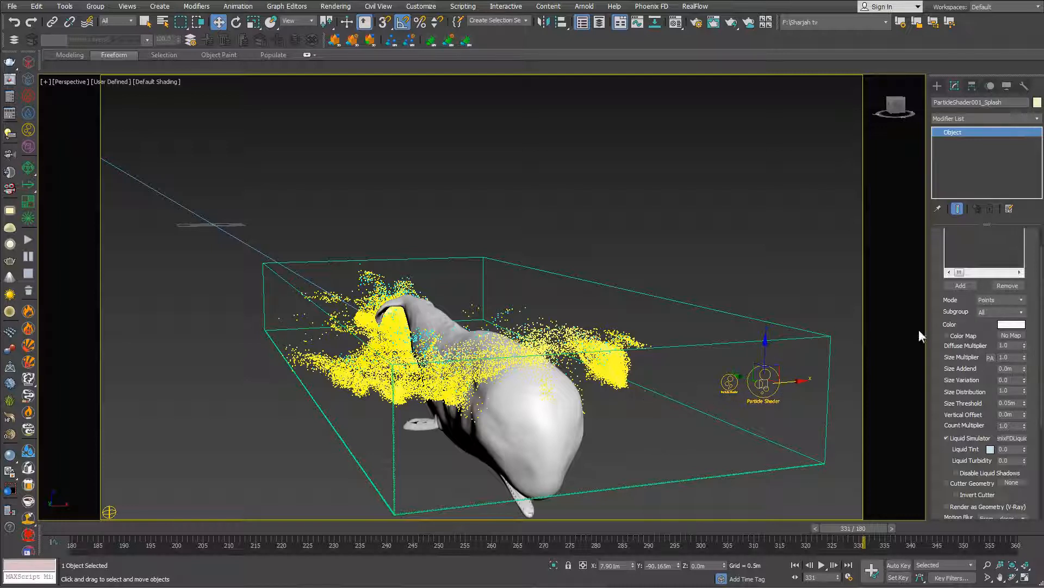
left_click(996, 300)
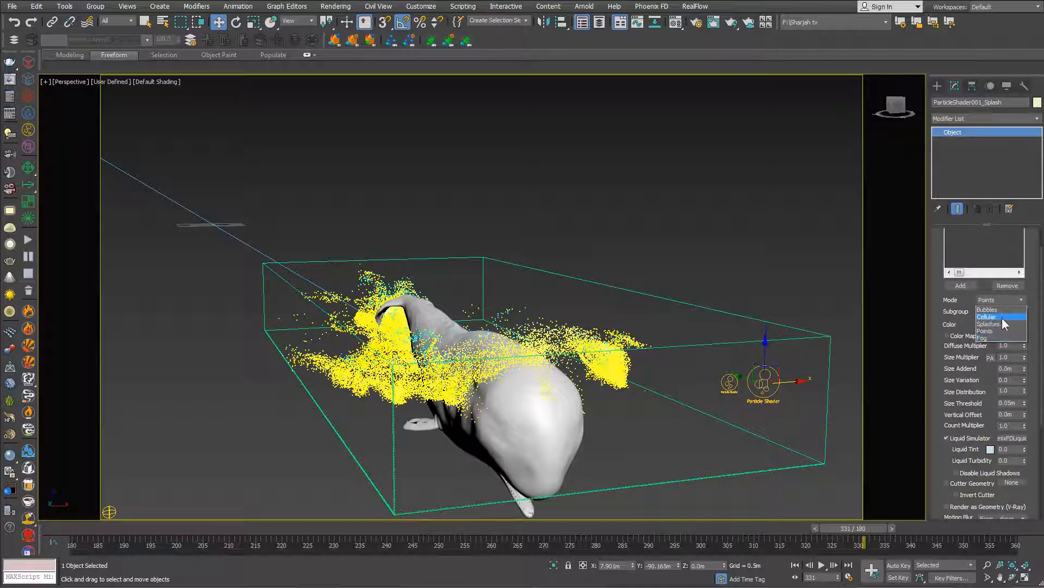
left_click(938, 305)
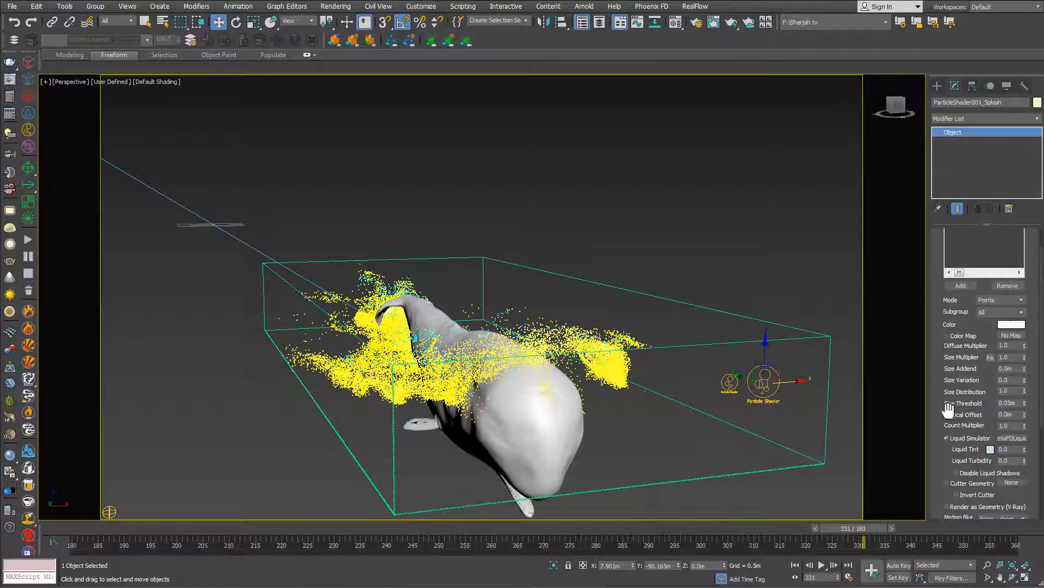
scroll(945, 392, "down", 3)
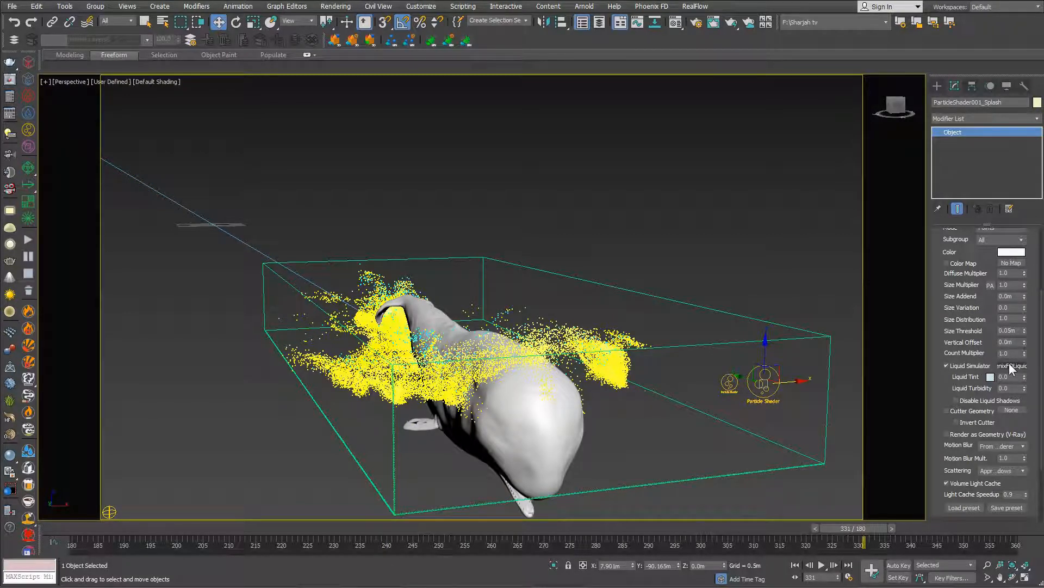
right_click(556, 270)
left_click(568, 279)
left_click(12, 7)
left_click(32, 91)
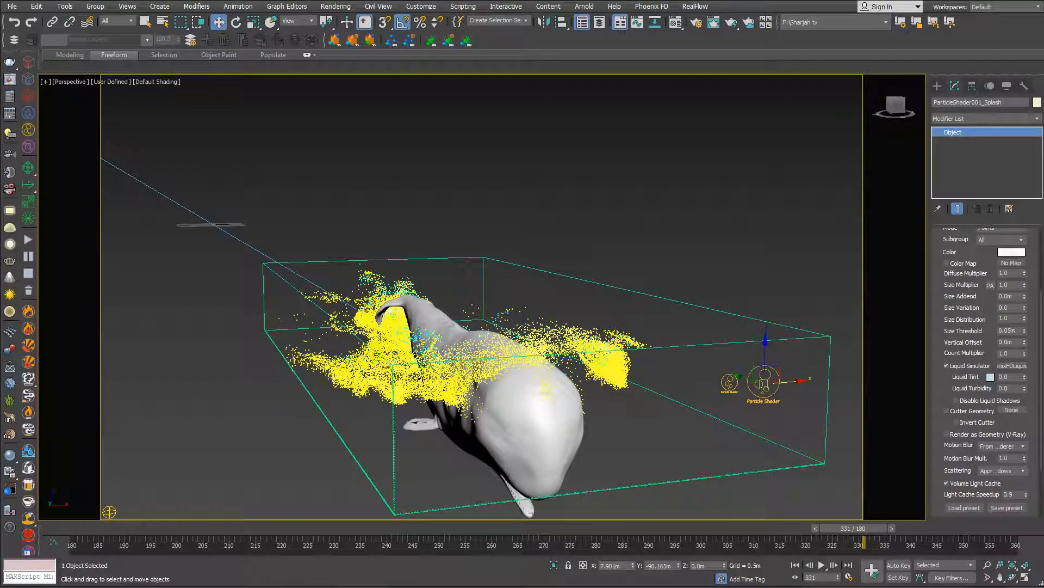
right_click(459, 162)
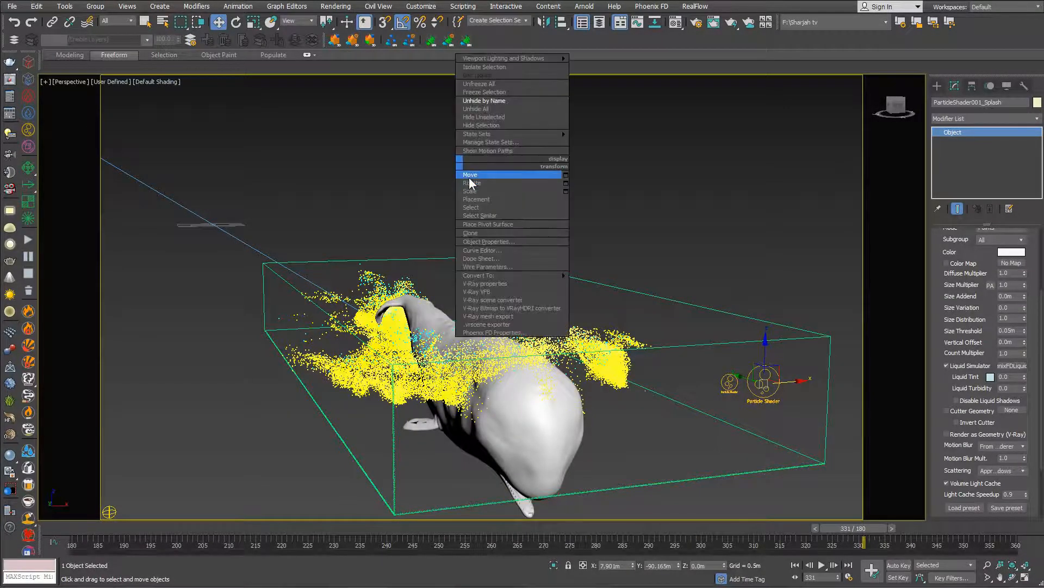
left_click(469, 176)
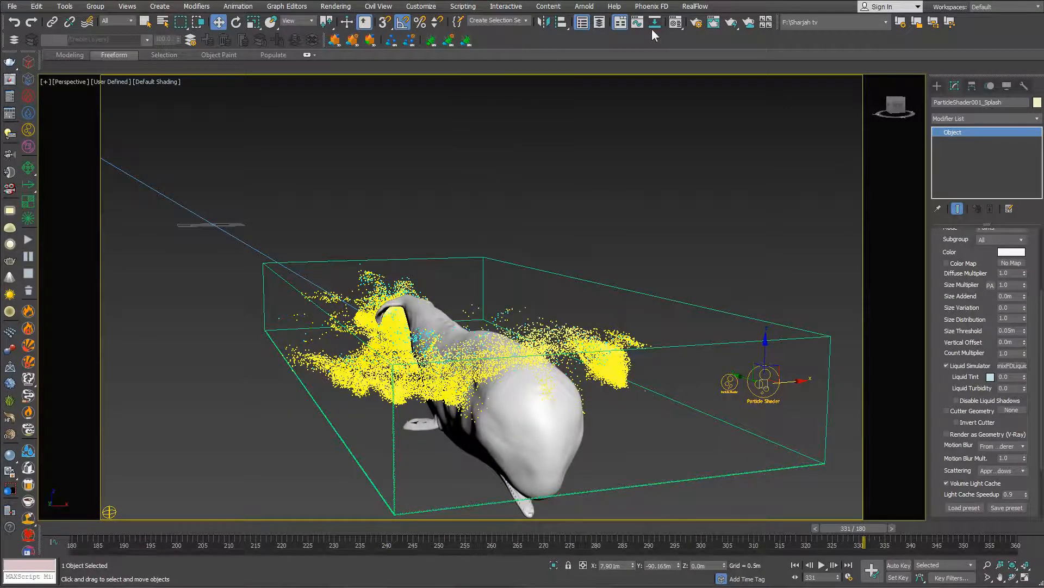
Step: Open the render setup and review the V-Ray bucket image sampler's max subdivisions and the GI settings
left_click(697, 24)
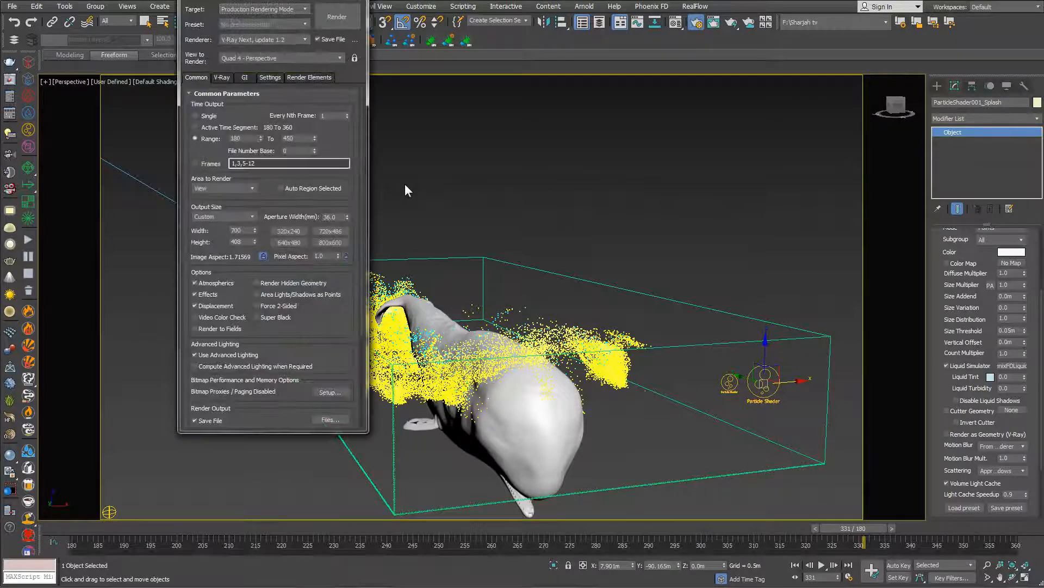
left_click_drag(277, 27, 353, 107)
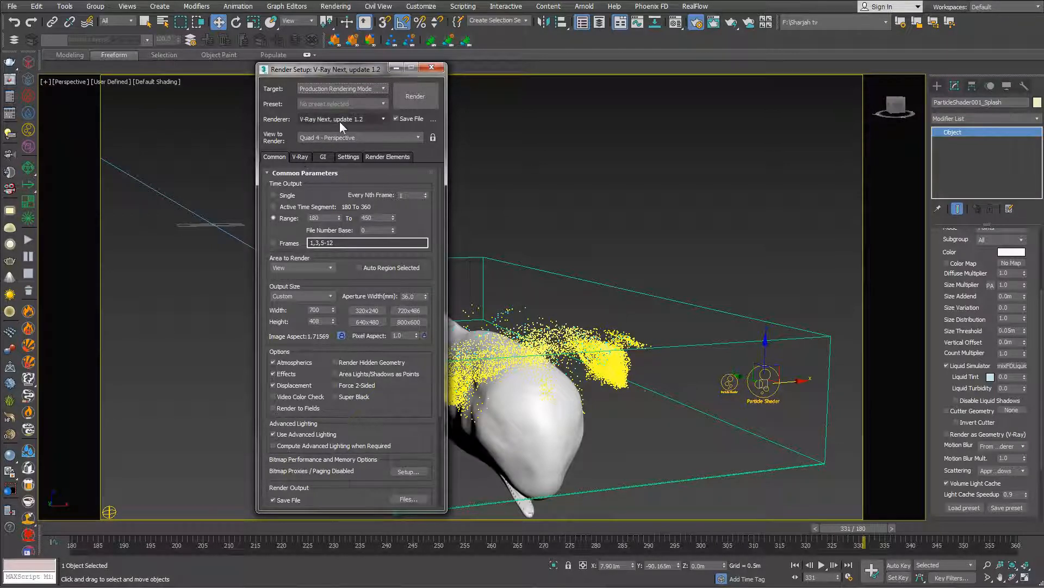
left_click(299, 156)
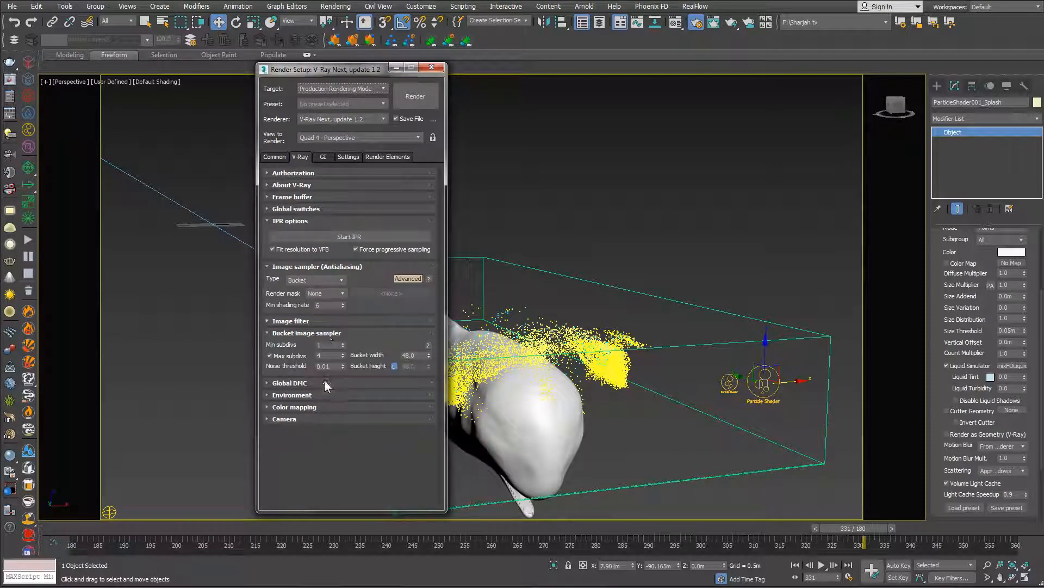
double_click(326, 355)
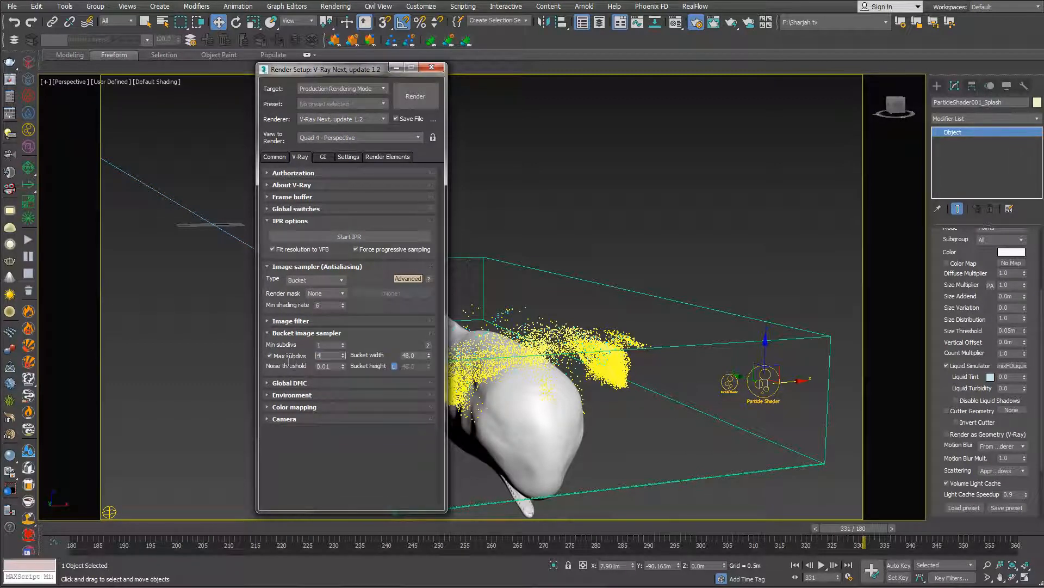
left_click(326, 156)
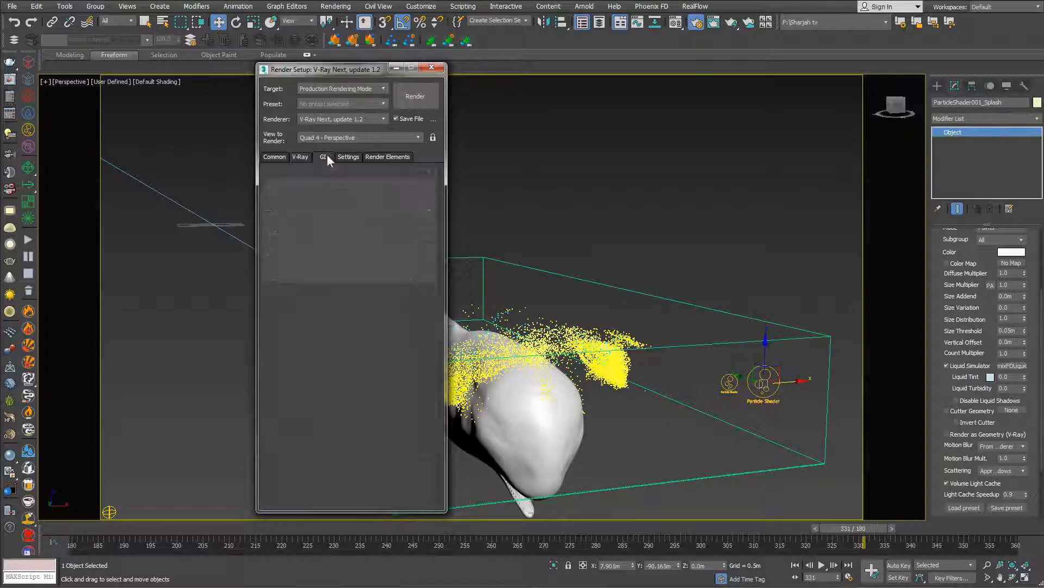
Step: Add a VRayDenoiser render element to the render setup and bring its denoiser parameters into view
left_click(378, 158)
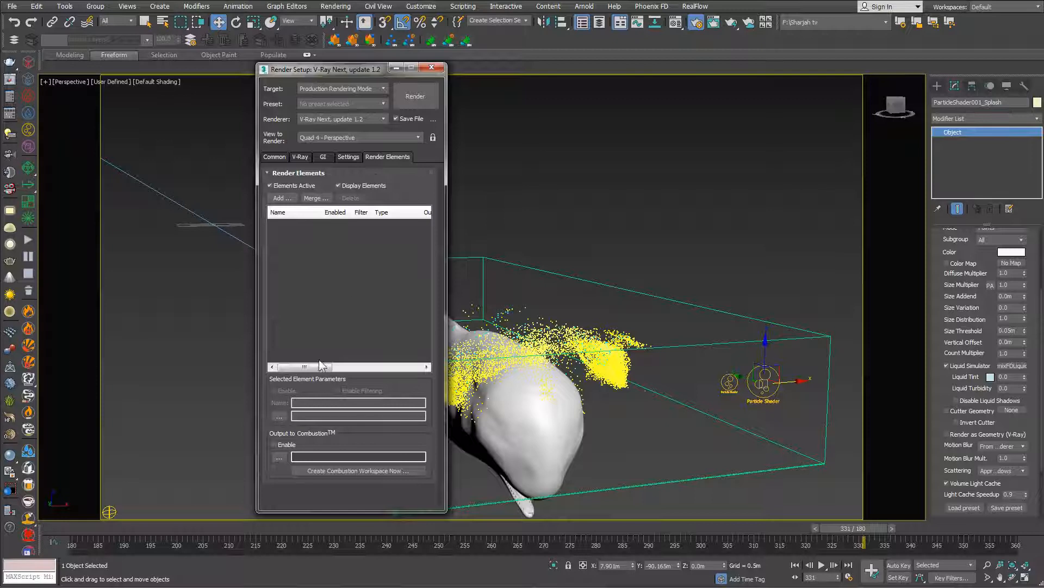
left_click(282, 198)
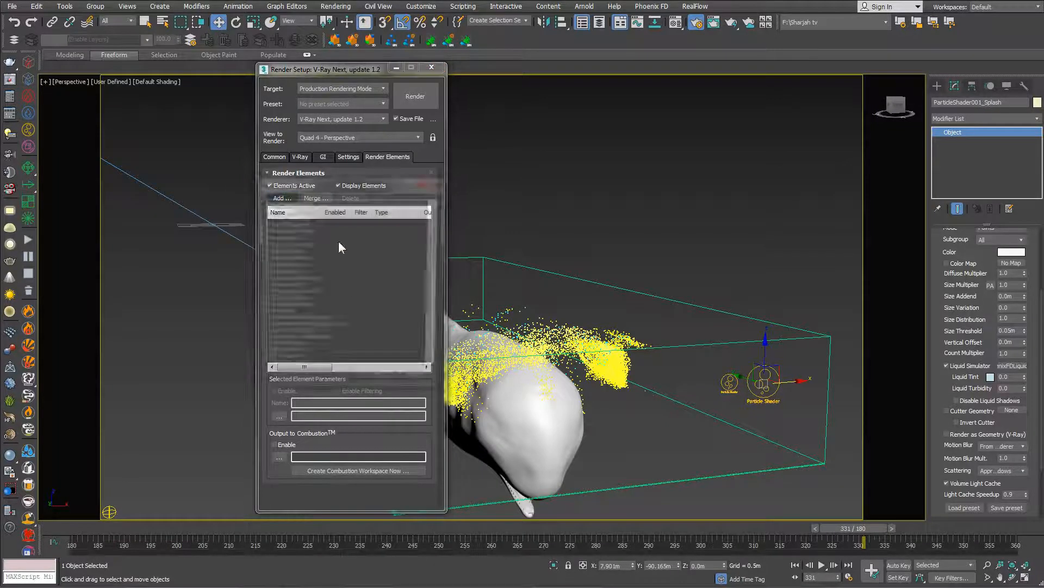
left_click(281, 251)
left_click(374, 384)
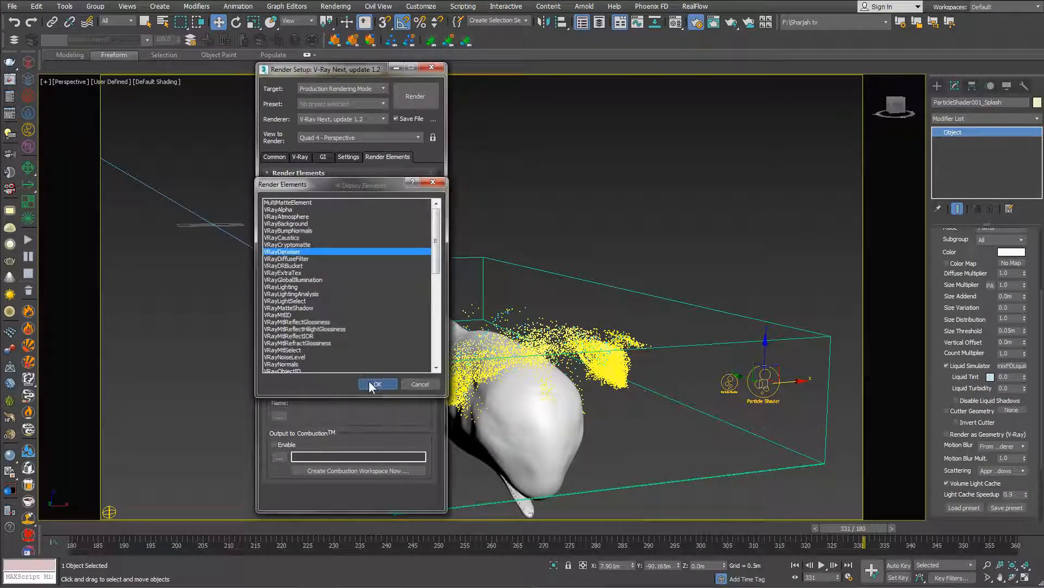
scroll(367, 437, "down", 4)
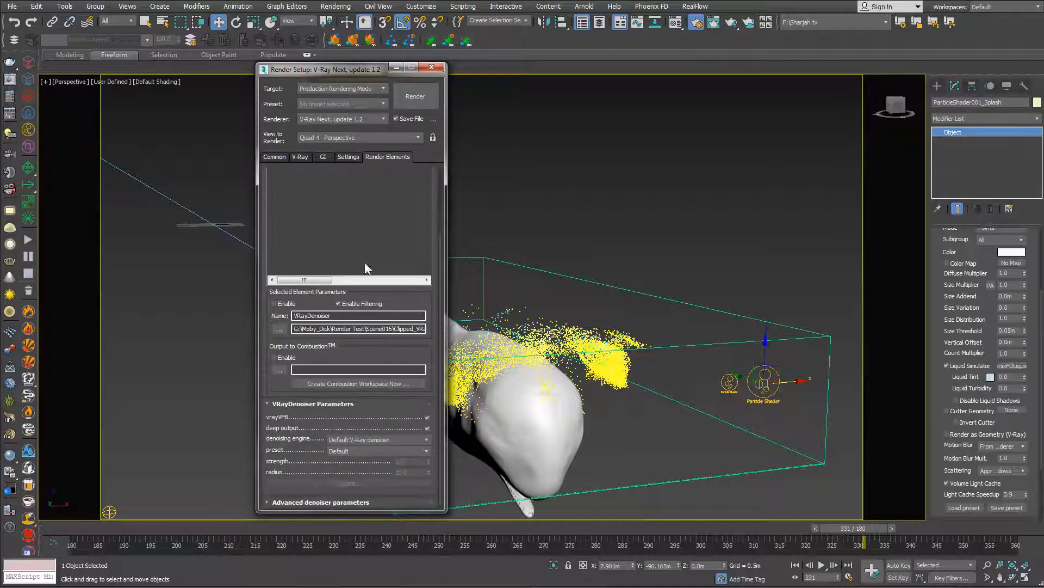
Step: Review the denoiser presets, the common output settings and the V-Ray image sampler settings, and close the render setup
left_click(347, 449)
left_click(339, 475)
scroll(355, 490, "up", 2)
left_click(275, 156)
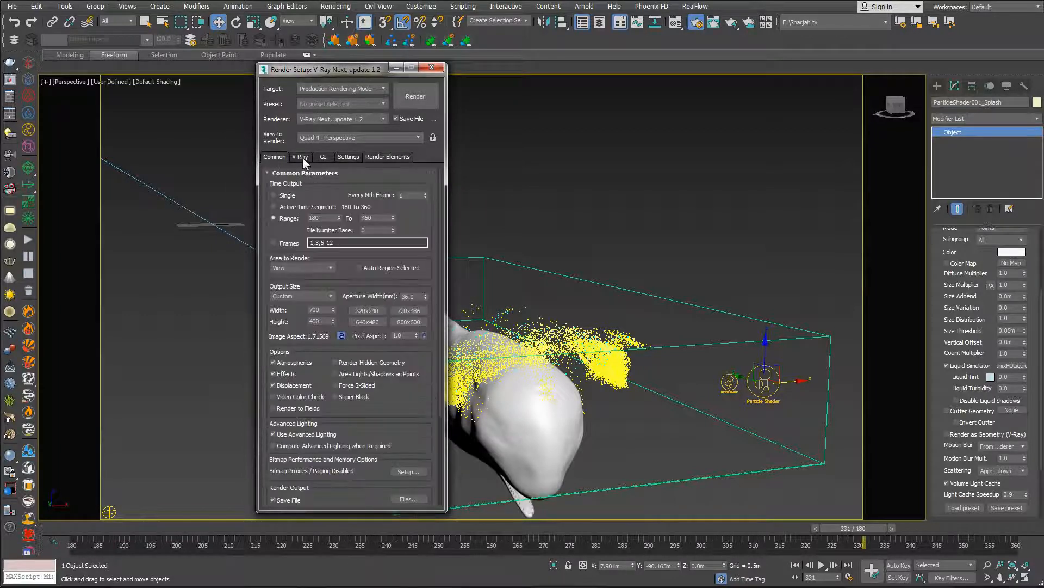
left_click(301, 157)
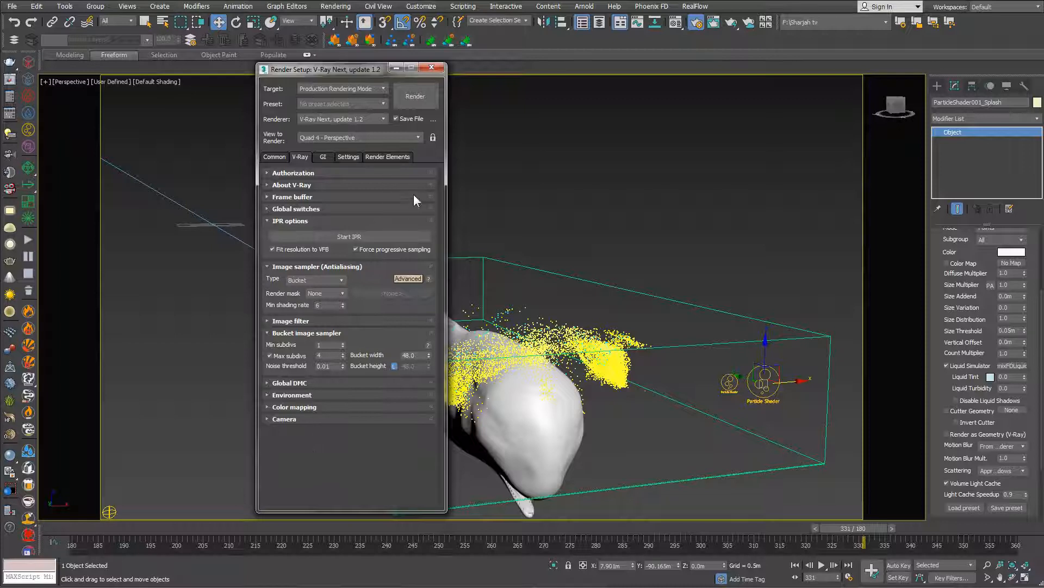
left_click(432, 66)
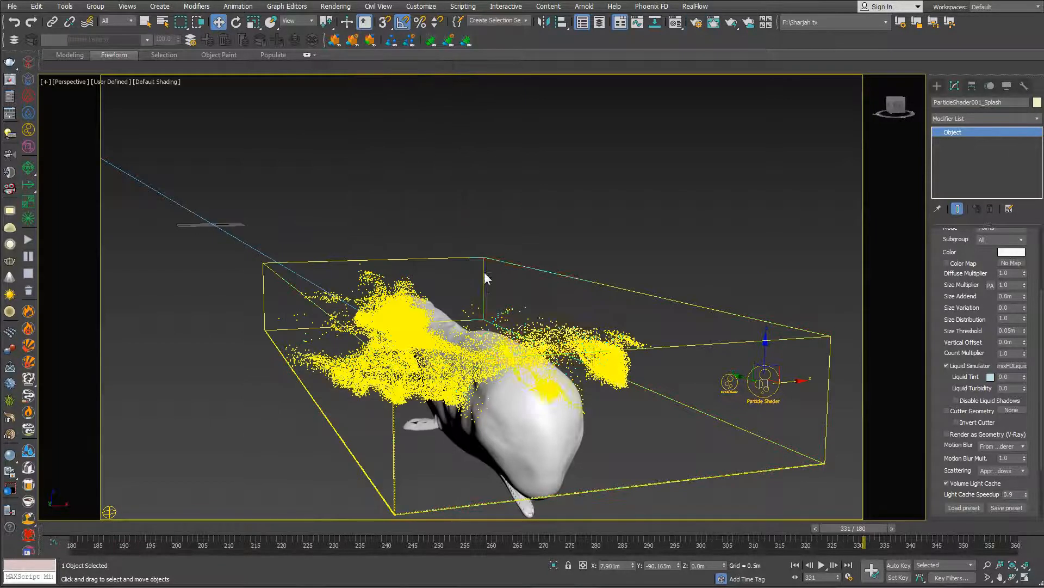
Step: Test-render frame 331 from a higher, wider perspective of the whale, accepting the Phoenix FD liquid simulator warning
scroll(484, 272, "down", 3)
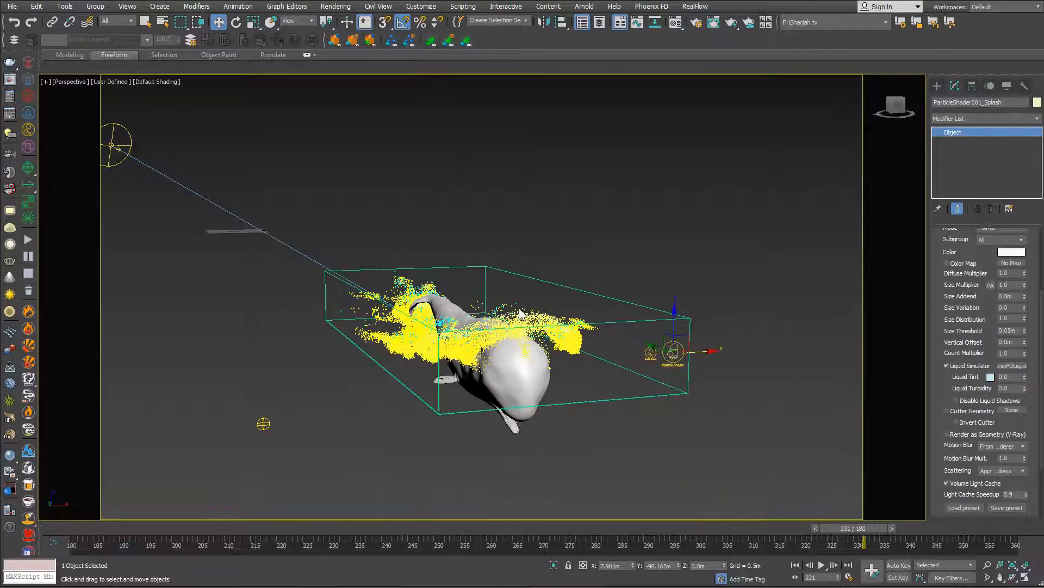
middle_click_drag(520, 313, 484, 298, "alt")
key("w")
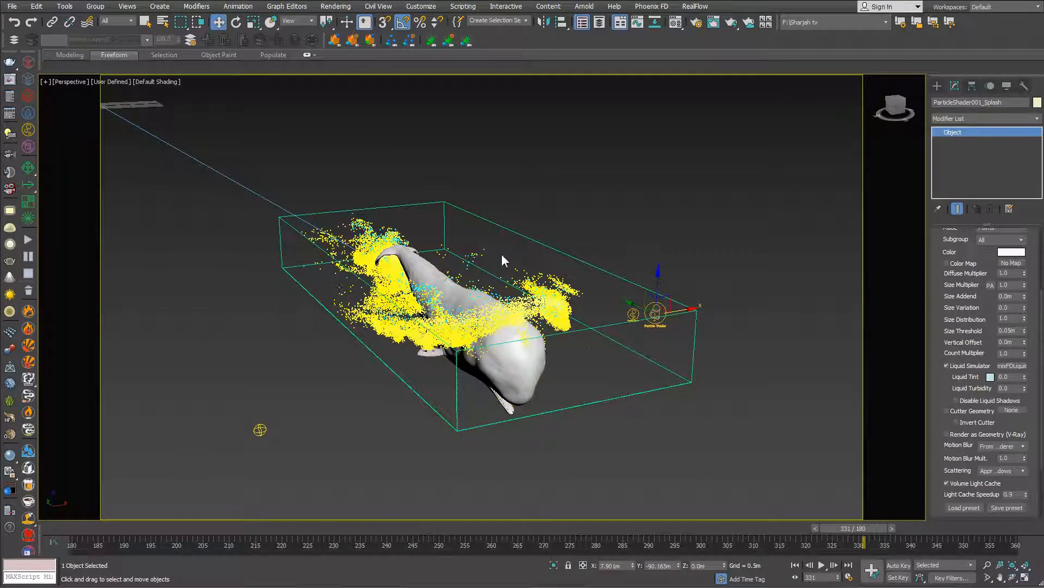
key("shift+q")
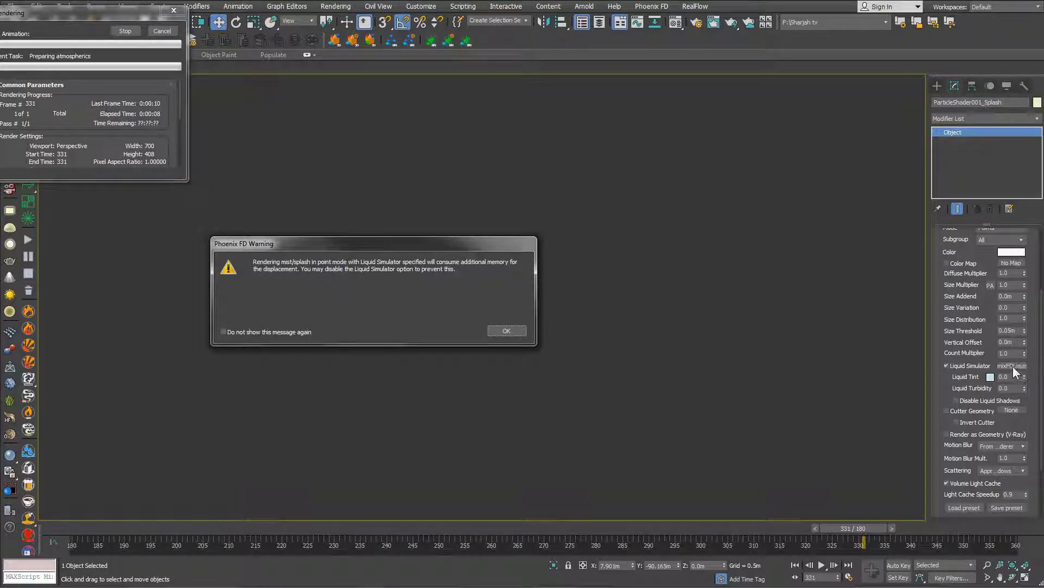
left_click(515, 330)
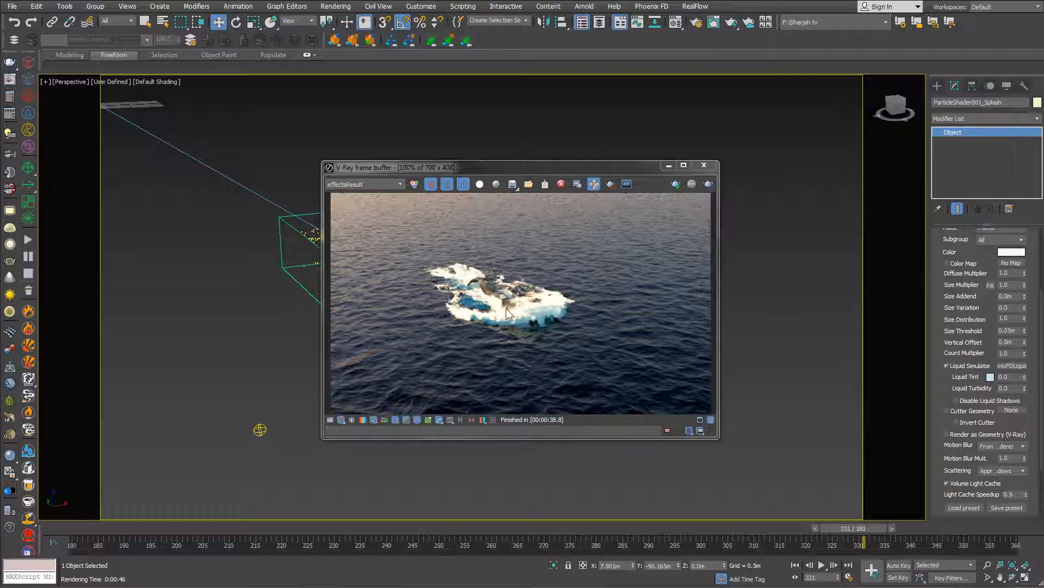
Step: Set the splash particle shader's Diffuse Multiplier to 0.7, after trying 0.8
left_click(1019, 273)
type(".8")
key("Return")
type(".7")
Step: Open the Scene Explorer, select ParticleShader001_Foam and set its Diffuse Multiplier to 0.7
left_click(65, 6)
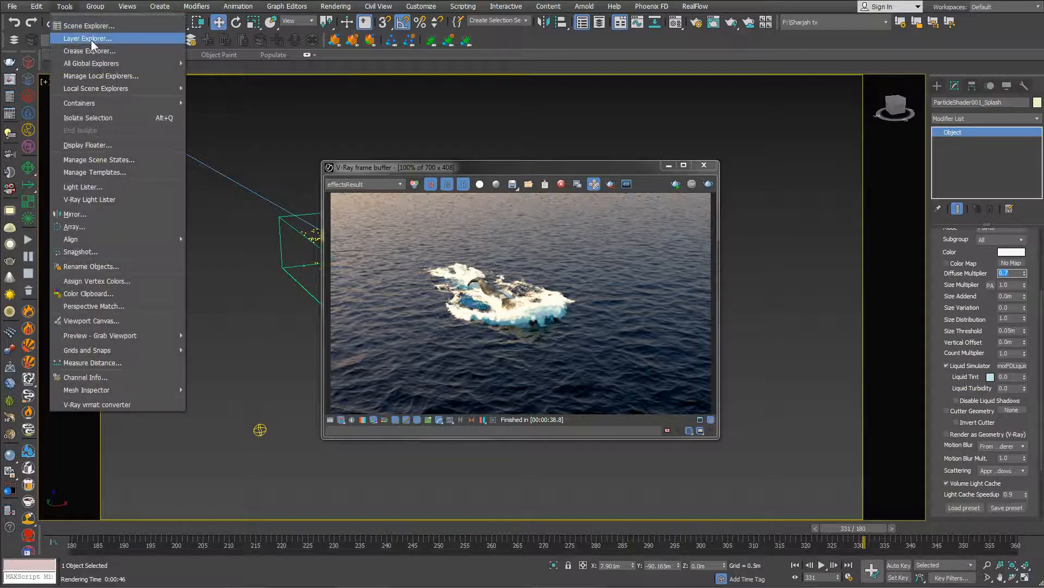
left_click(100, 27)
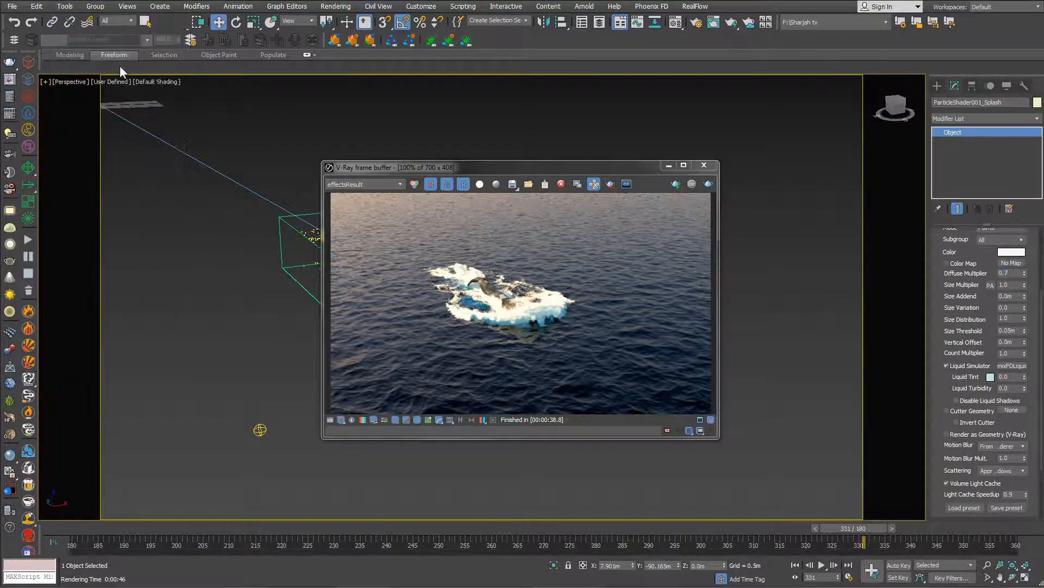
left_click(65, 6)
left_click(101, 26)
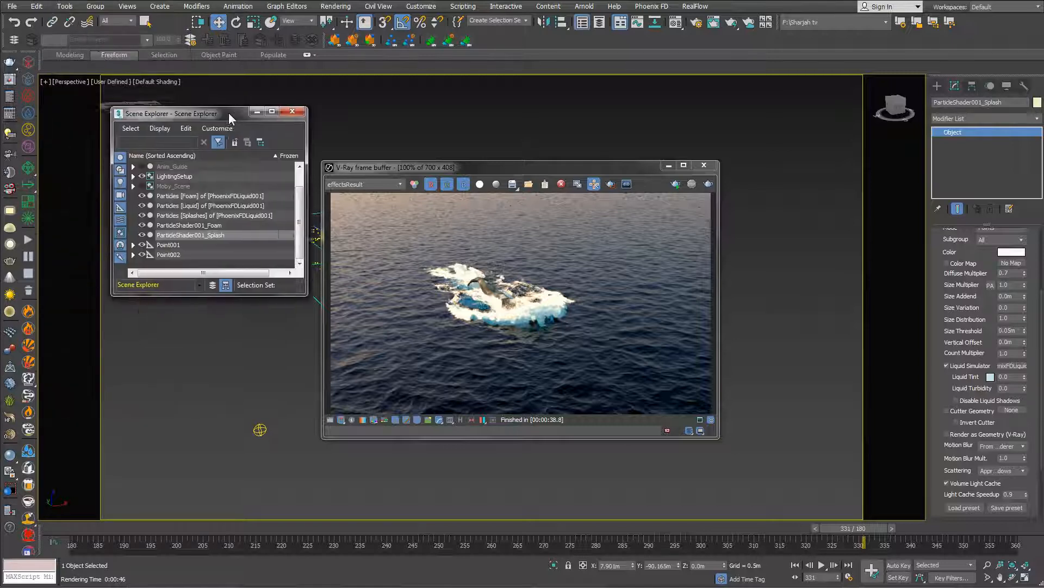
left_click_drag(229, 112, 177, 100)
left_click(149, 214)
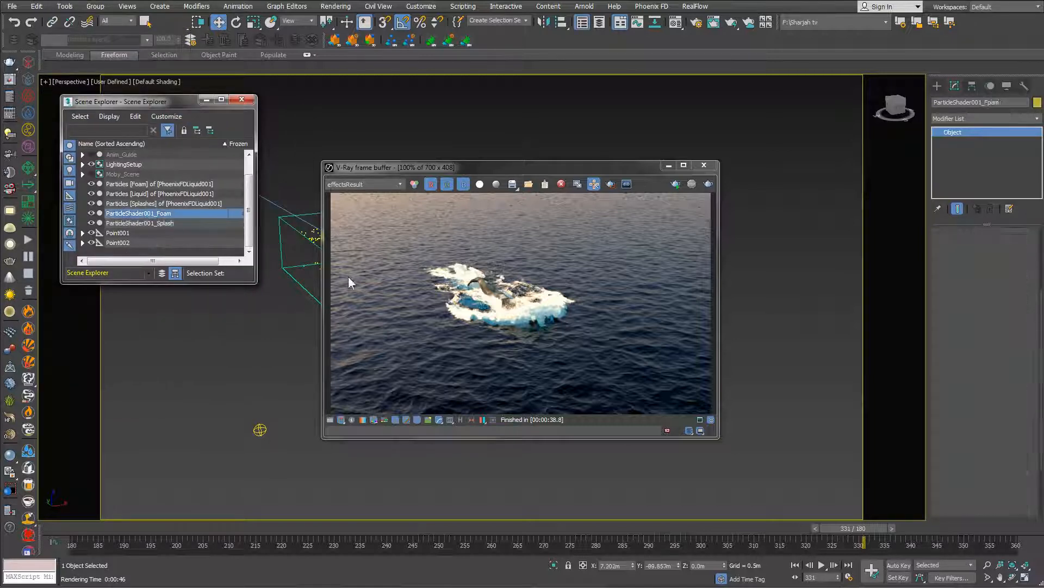
left_click_drag(1009, 272, 971, 275)
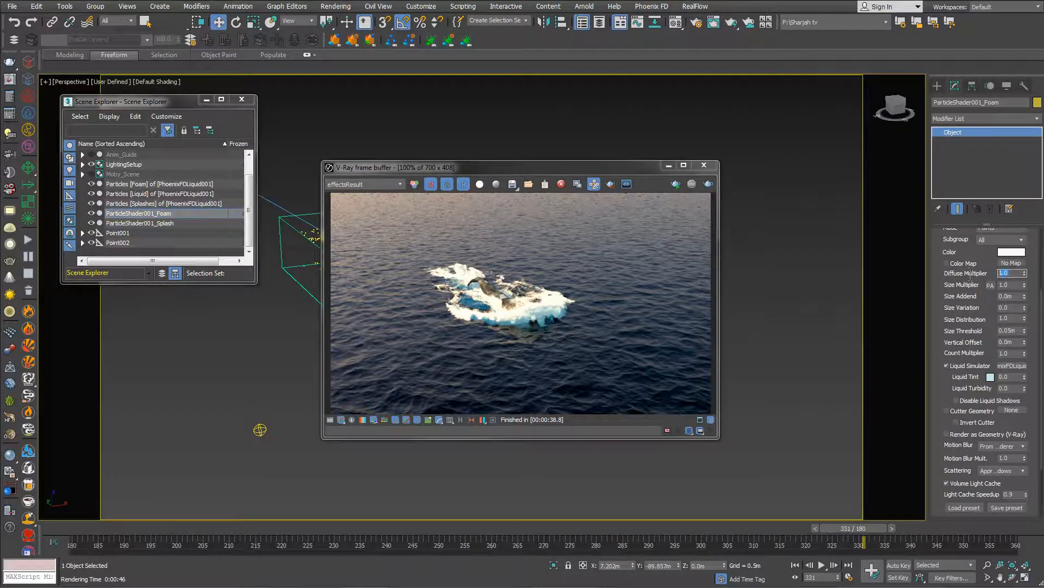
key("BackSpace")
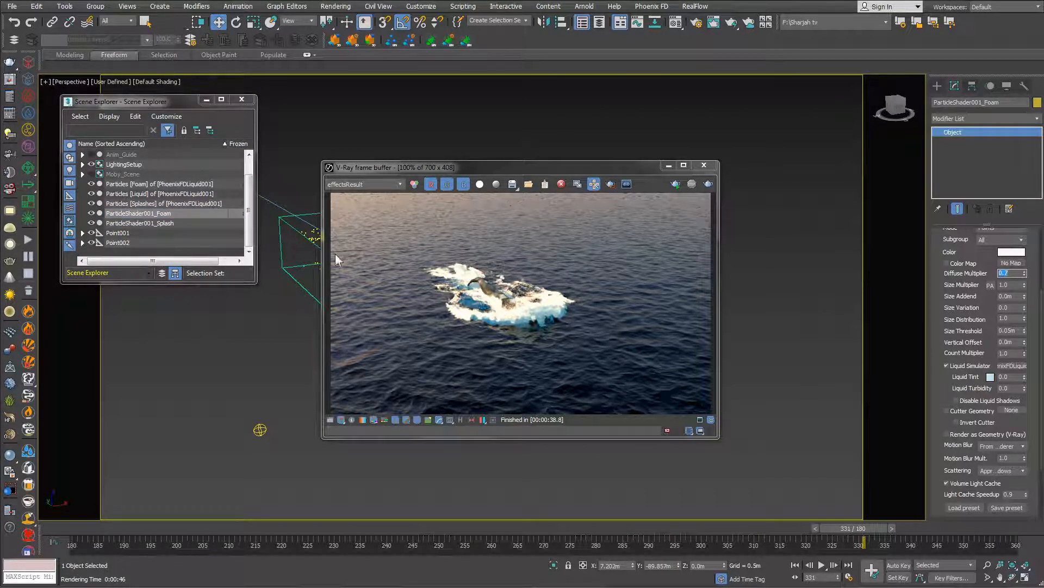
Step: Disable the Liquid Simulator option on ParticleShader001_Splash and test-render the frame again
left_click(166, 224)
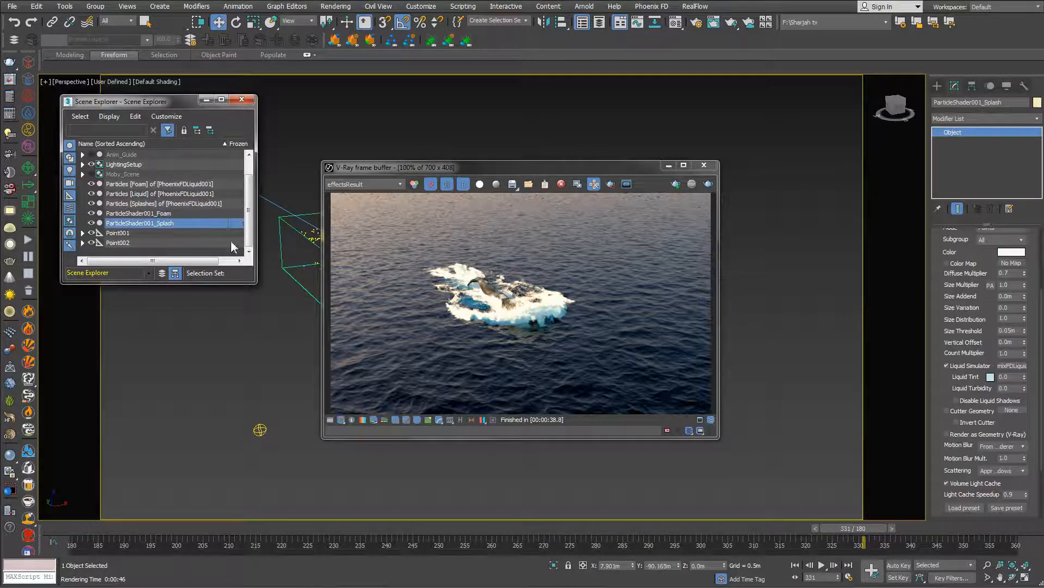
left_click(953, 367)
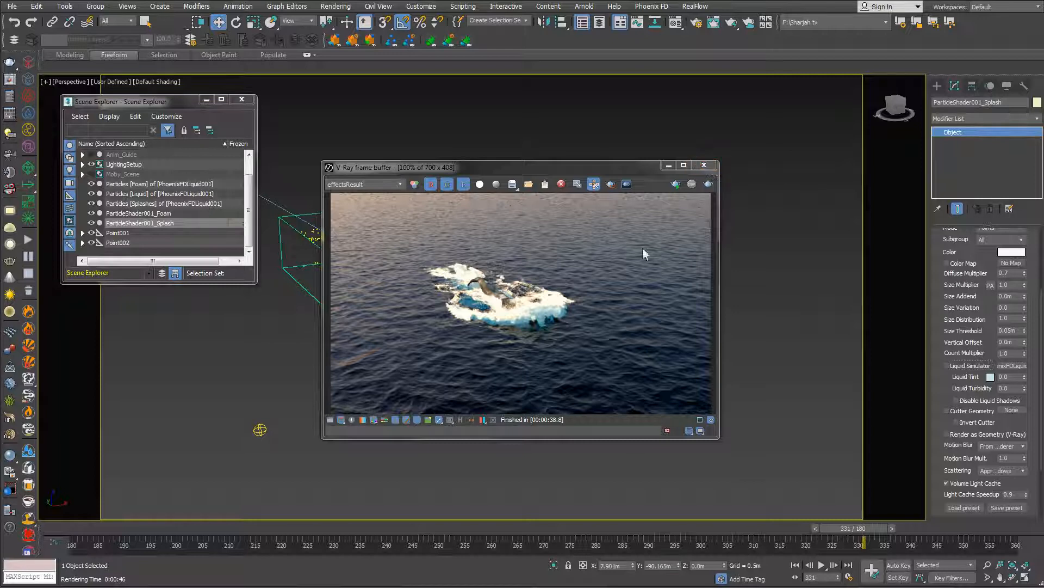
left_click(704, 165)
key("shift+q")
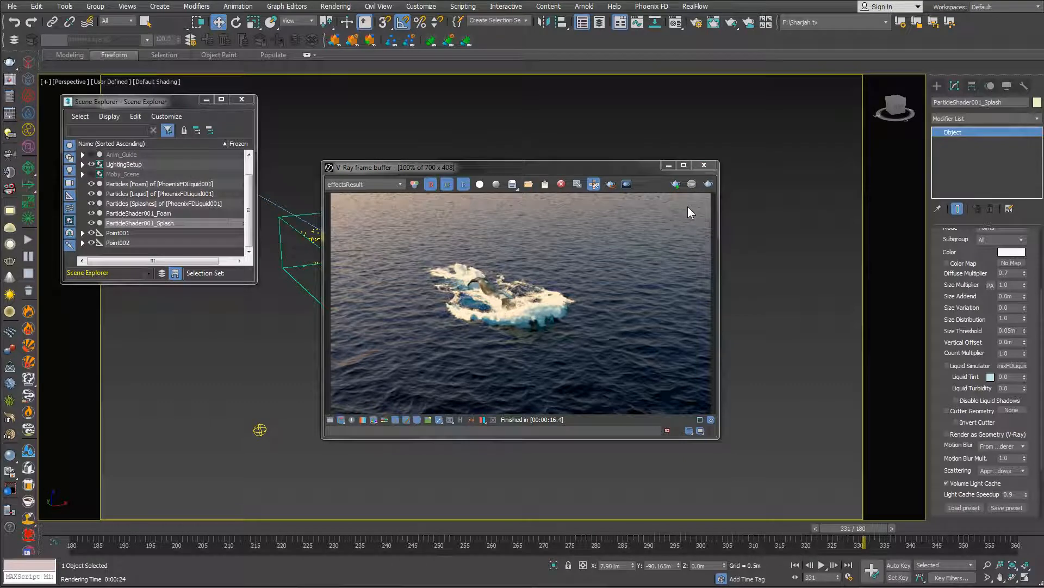
left_click(704, 165)
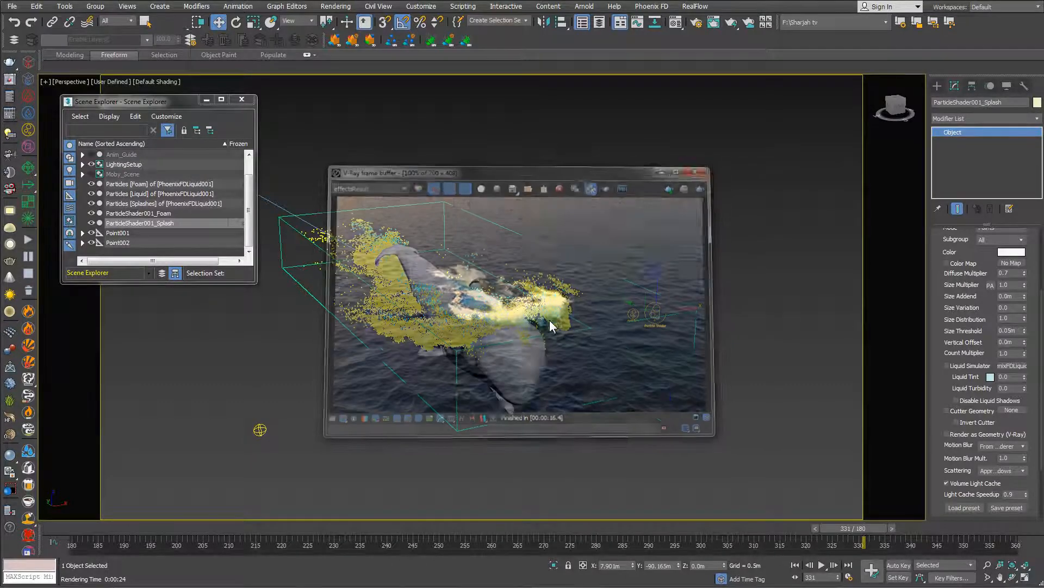
Step: Test-render a closer view of the whale and splash, and close the pixel information and frame buffer windows
scroll(524, 312, "up", 4)
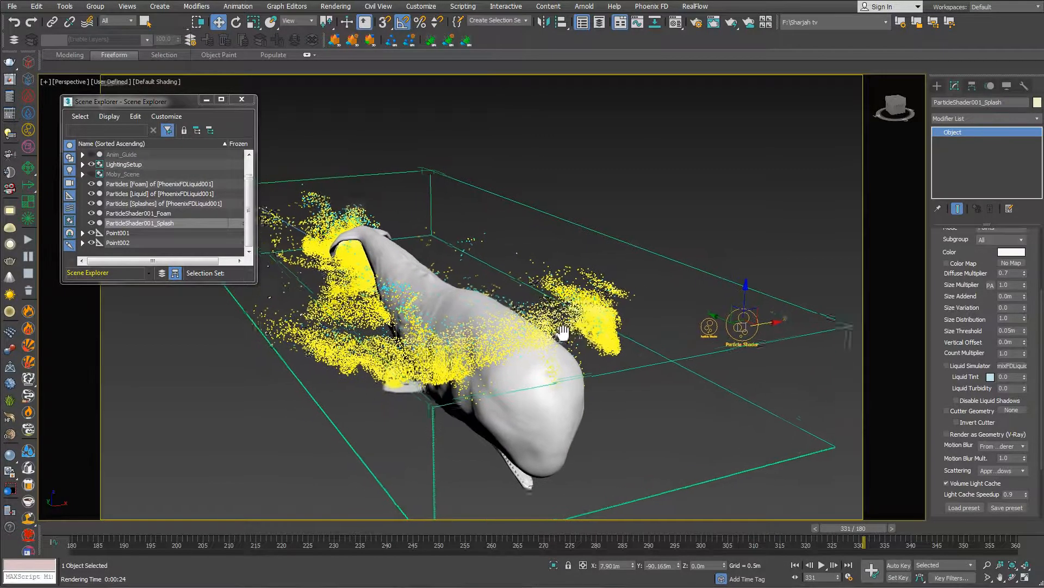
middle_click_drag(568, 329, 519, 290, "alt")
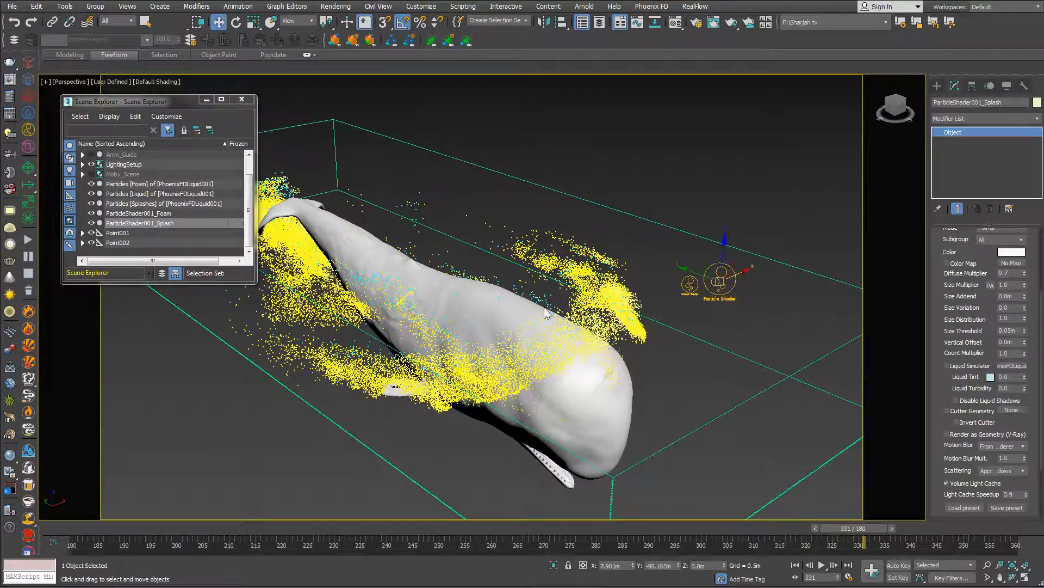
key("shift+q")
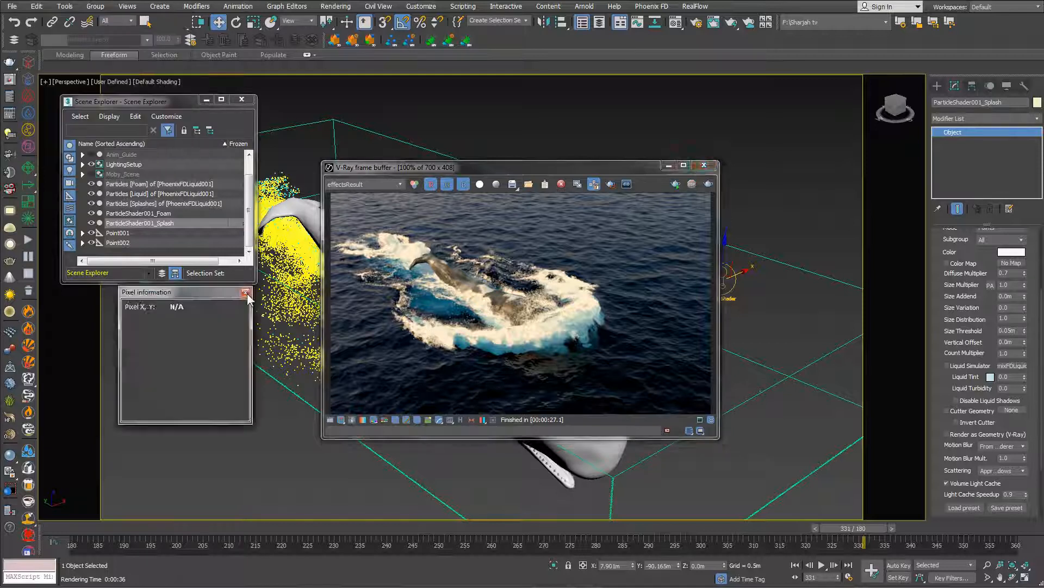
left_click(246, 293)
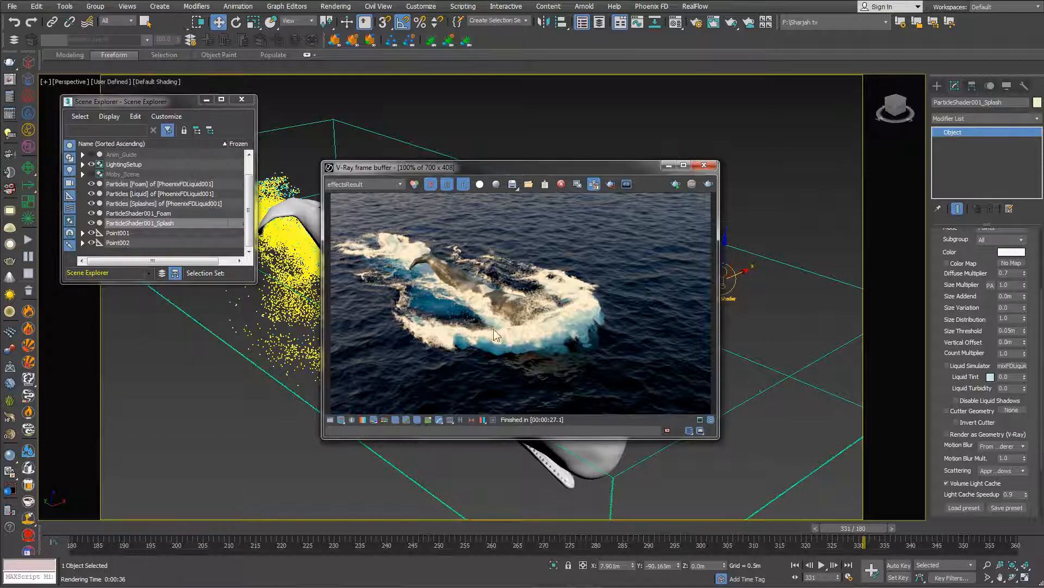
left_click(704, 164)
Step: Set ParticleShader001_Foam's Point Alpha to 0.07 and render the frame again
scroll(938, 377, "down", 1)
left_click_drag(938, 377, 939, 222)
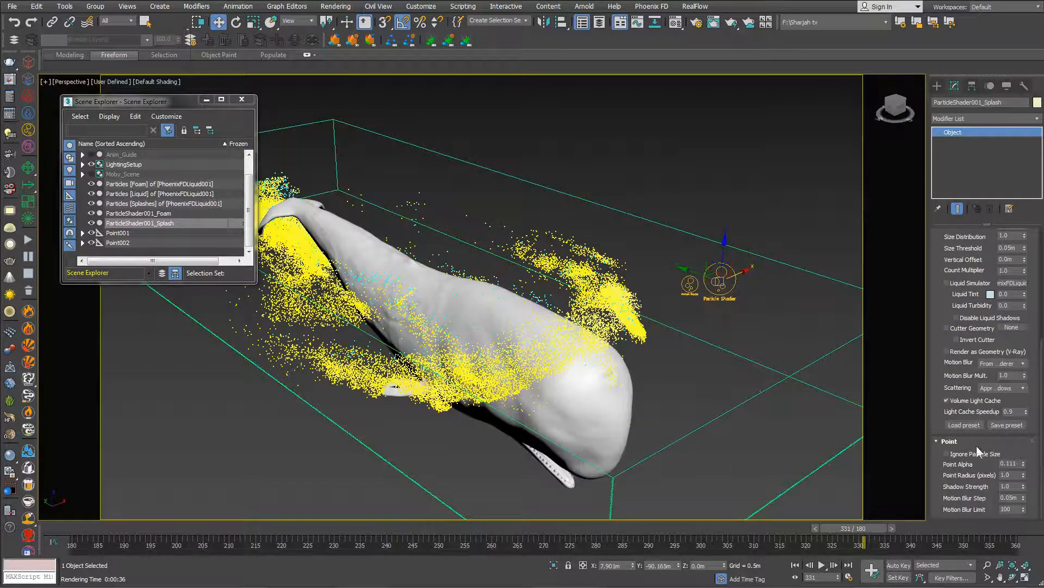
left_click(156, 213)
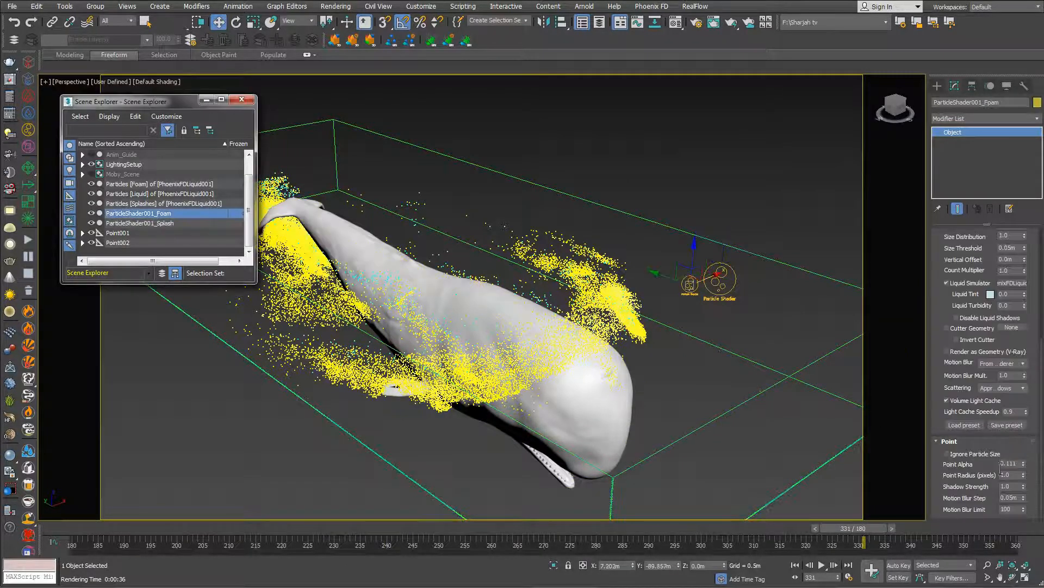
double_click(1011, 462)
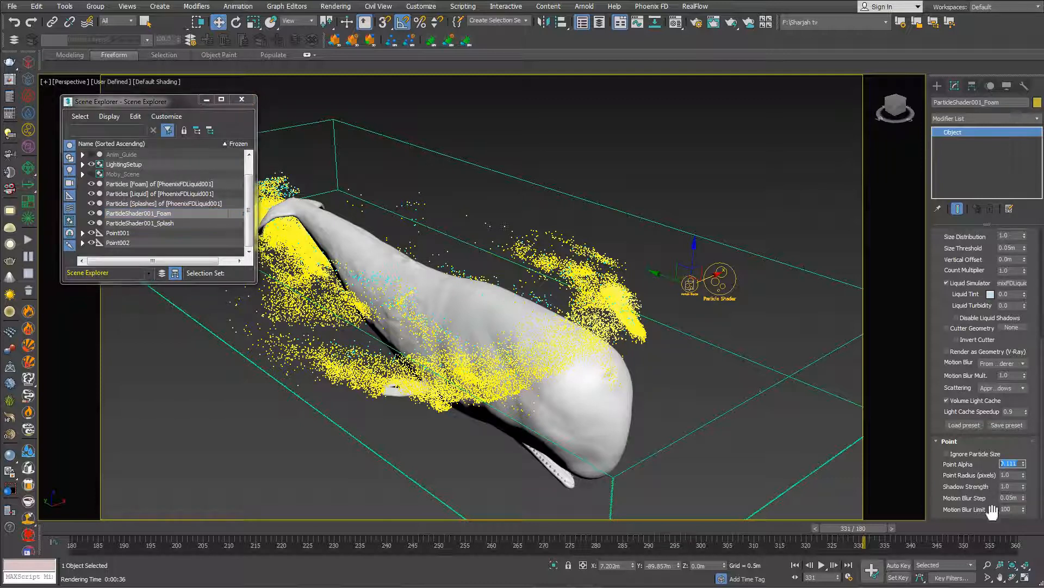
type("0")
key("Return")
right_click(670, 292)
left_click(682, 302)
key("shift+q")
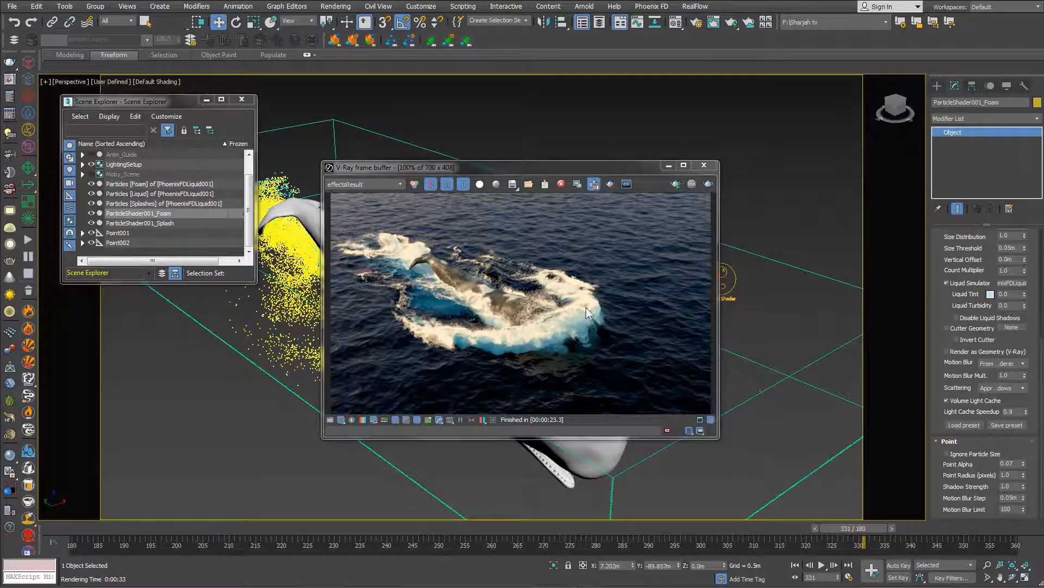
Step: Set the foam shader's Point Radius to 0.8 pixels and render the frame again
double_click(1015, 475)
type("0.8")
key("Return")
type("0.8")
key("Return")
right_click(784, 338)
left_click(791, 349)
key("shift+q")
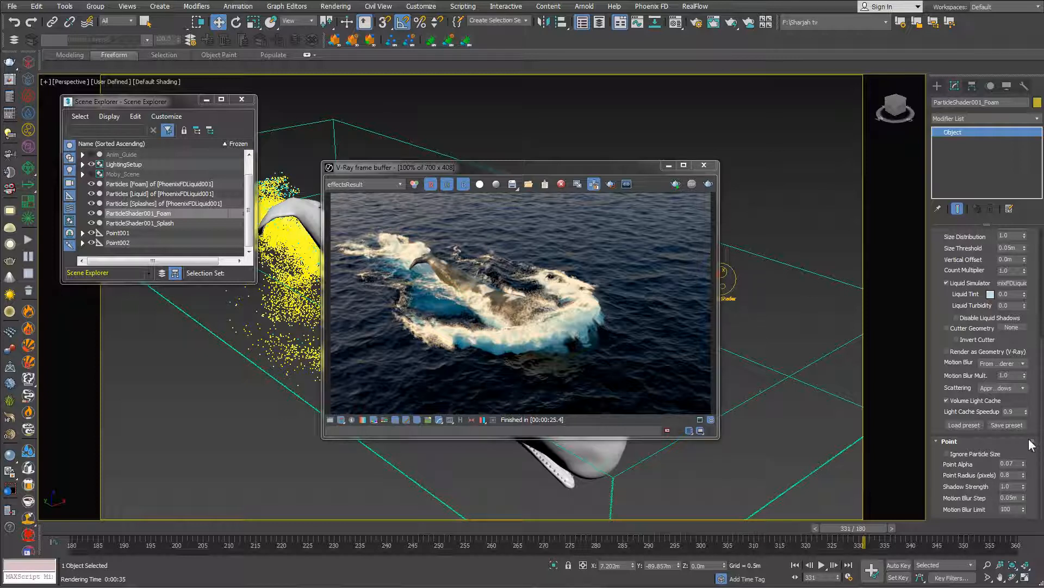
Step: Set the foam shader's Motion Blur to Force on with a multiplier of 0.7, and render the frame again
left_click(1014, 363)
left_click(990, 381)
left_click(1011, 375)
key("BackSpace")
type(".7")
key("Return")
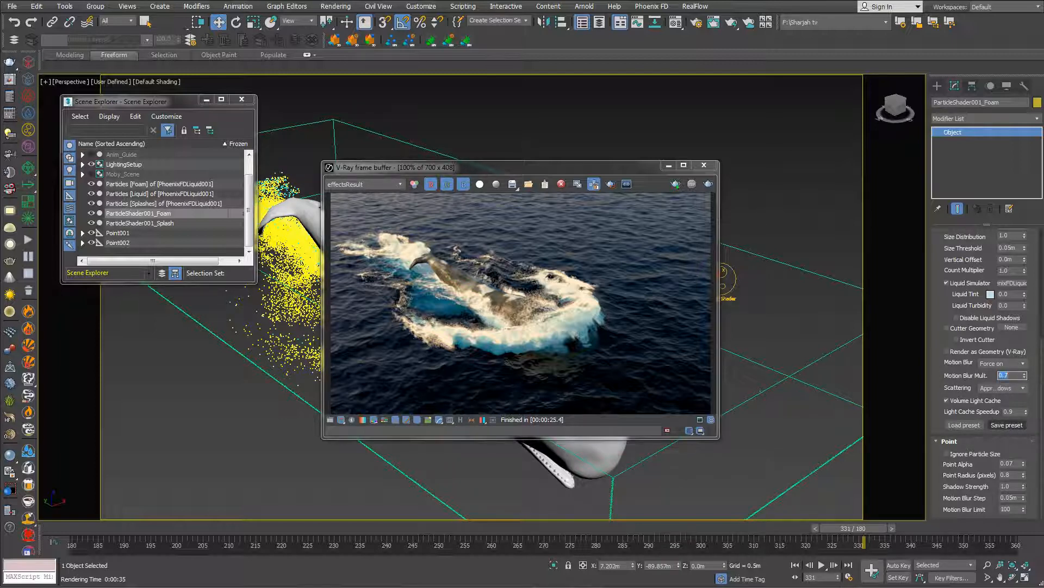
right_click(764, 287)
left_click(773, 286)
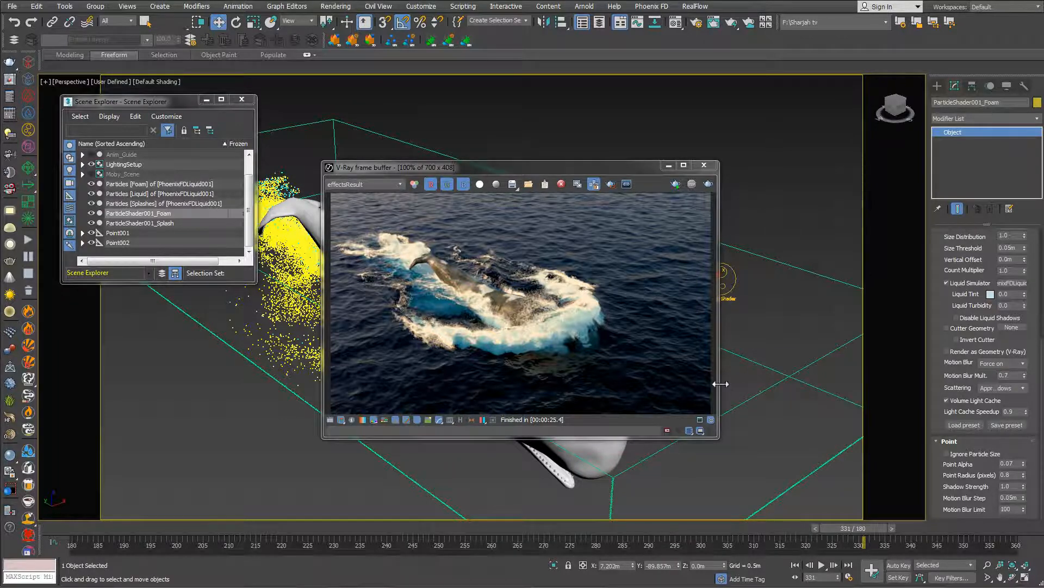
key("shift+q")
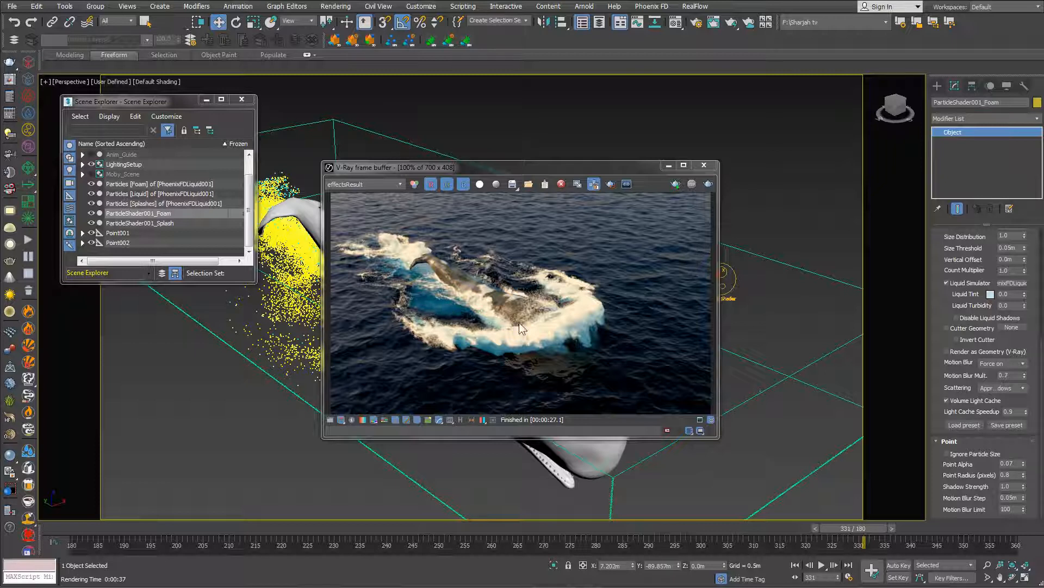
Step: Test-render the whale from a high, distant angle on its other side, close the frame buffer and return to a closer, lower view
left_click(704, 165)
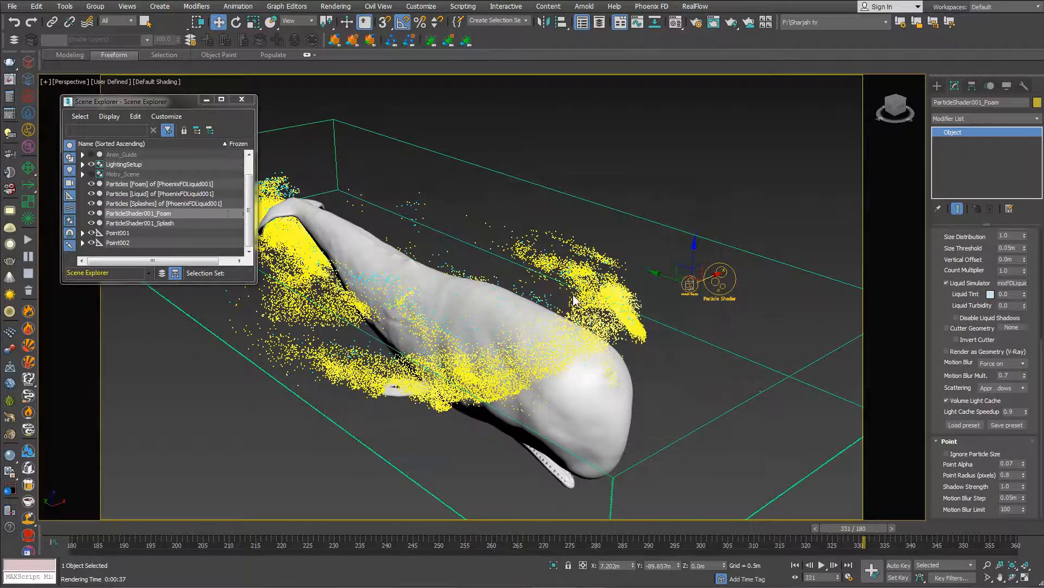
key("z")
key("ctrl+r")
left_click_drag(546, 307, 472, 327)
middle_click_drag(511, 251, 408, 326)
scroll(449, 294, "up", 3)
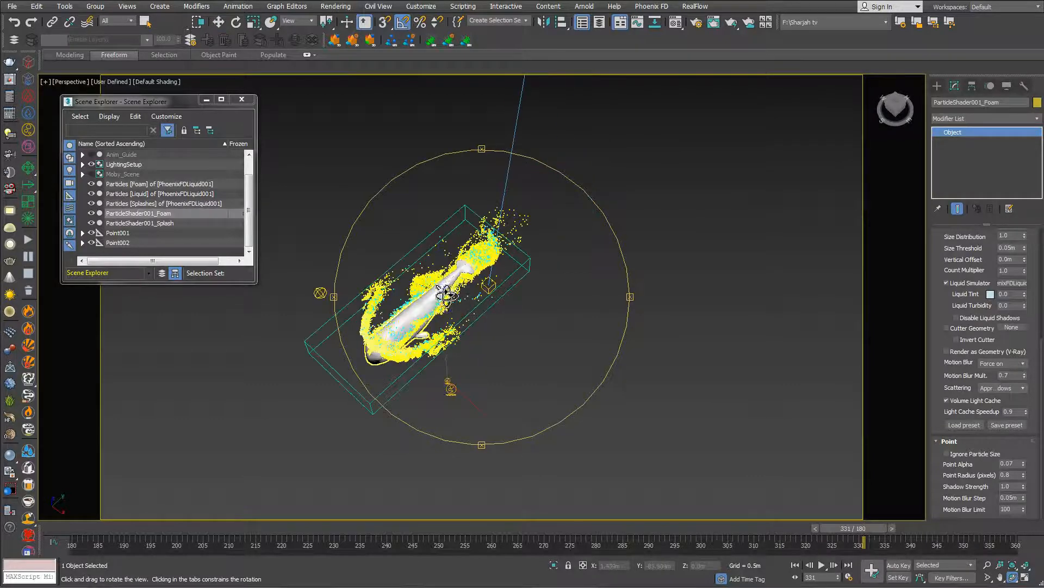
middle_click_drag(449, 294, 506, 275, "alt")
key("w")
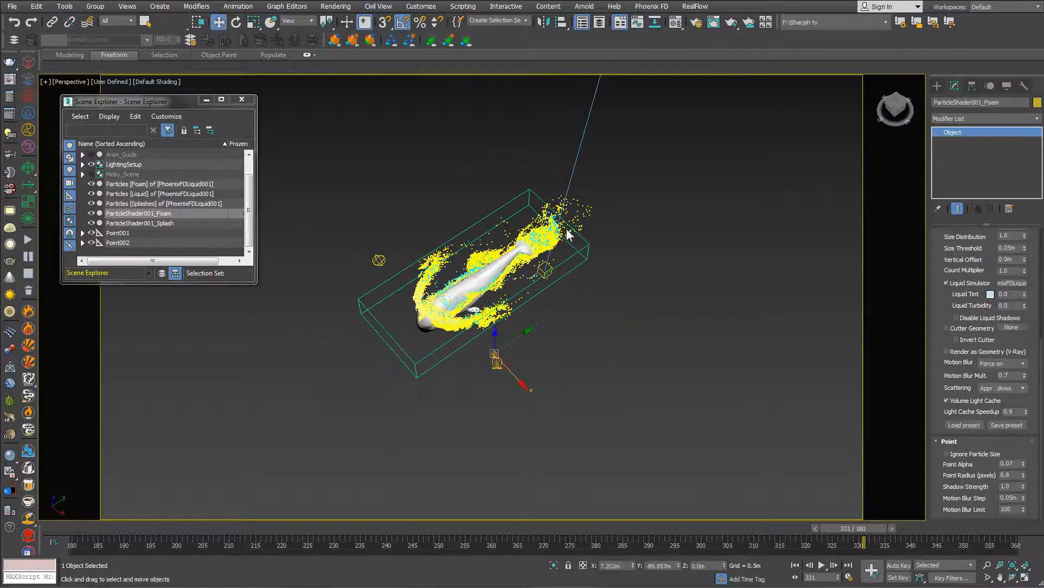
key("shift+q")
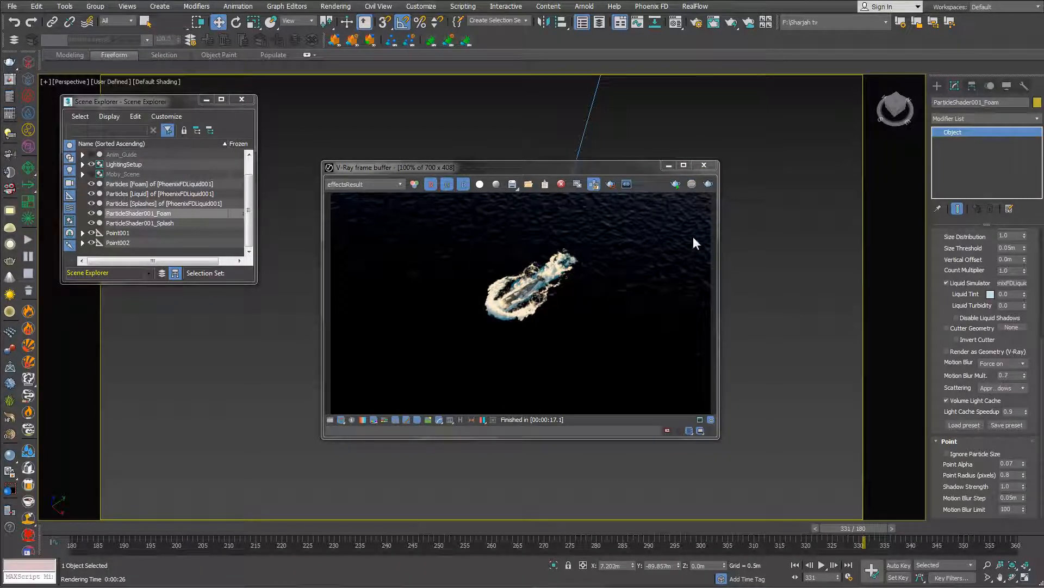
left_click(709, 163)
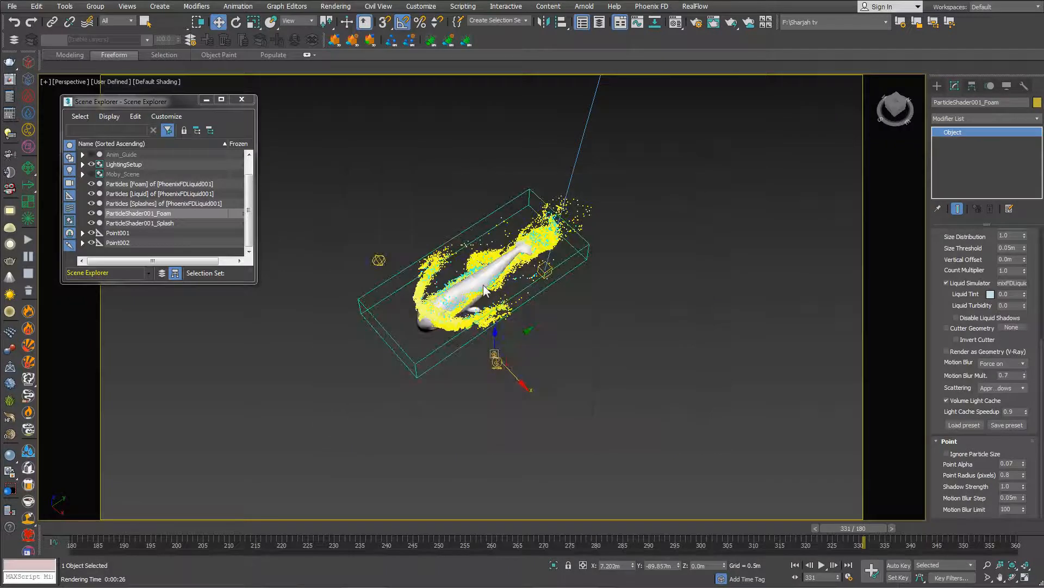
middle_click_drag(509, 308, 536, 299, "alt")
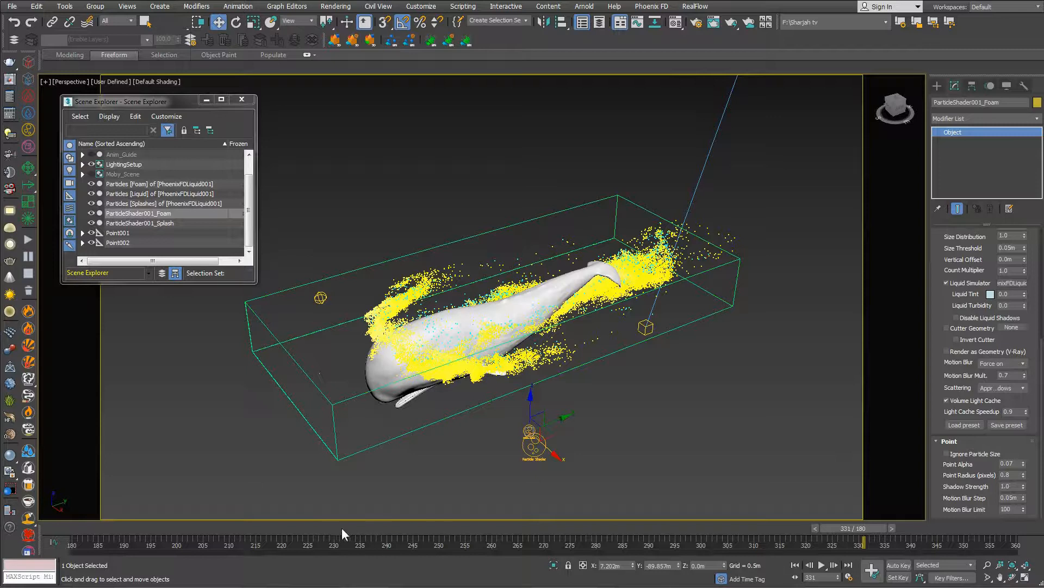
Step: Test-render frame 234 with the whale and its simulation grid framed mid-view, and close the frame buffer
left_click(359, 526)
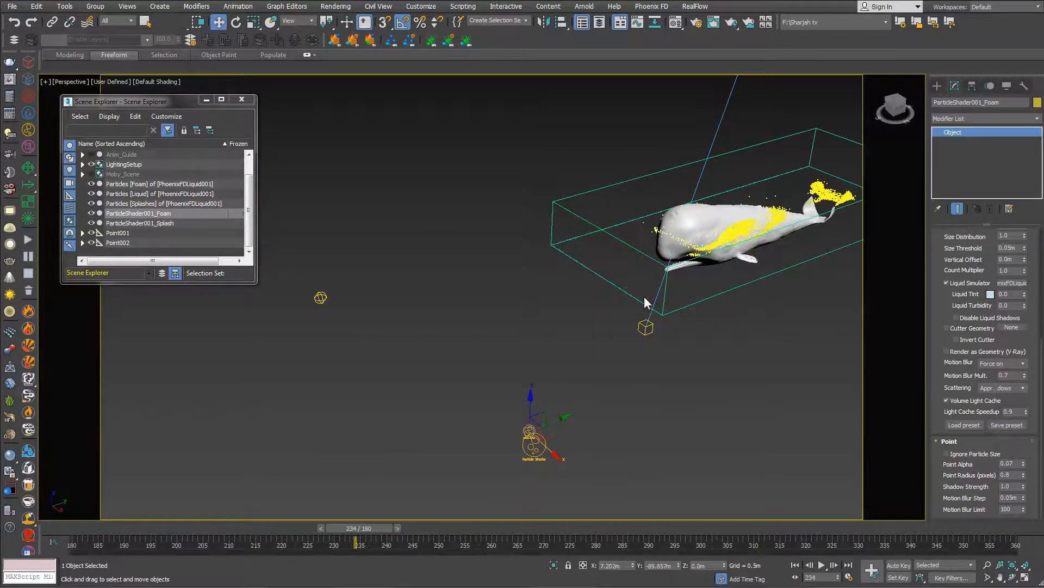
middle_click_drag(665, 273, 493, 335)
scroll(520, 296, "up", 3)
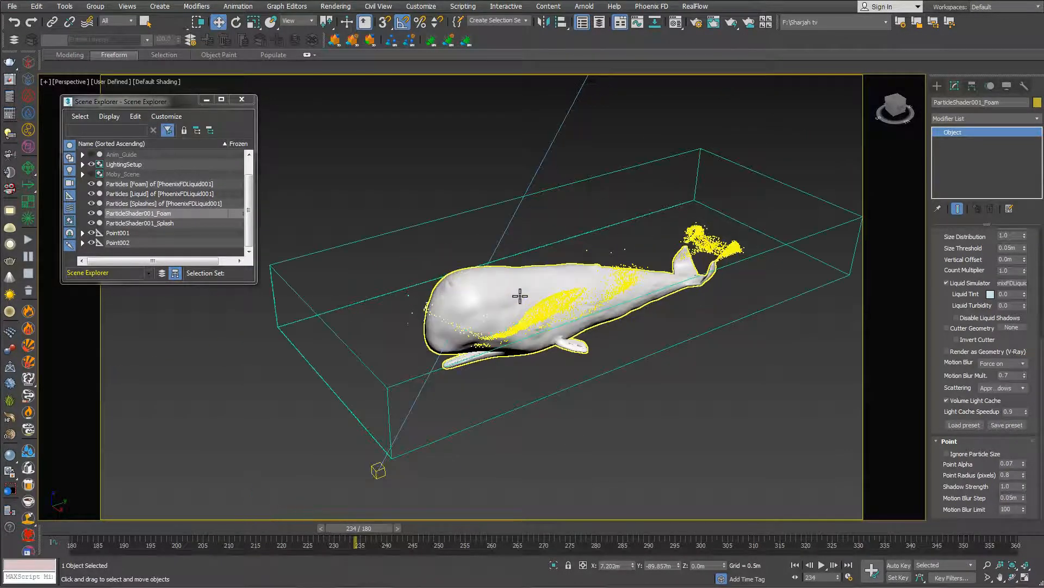
scroll(593, 287, "down", 3)
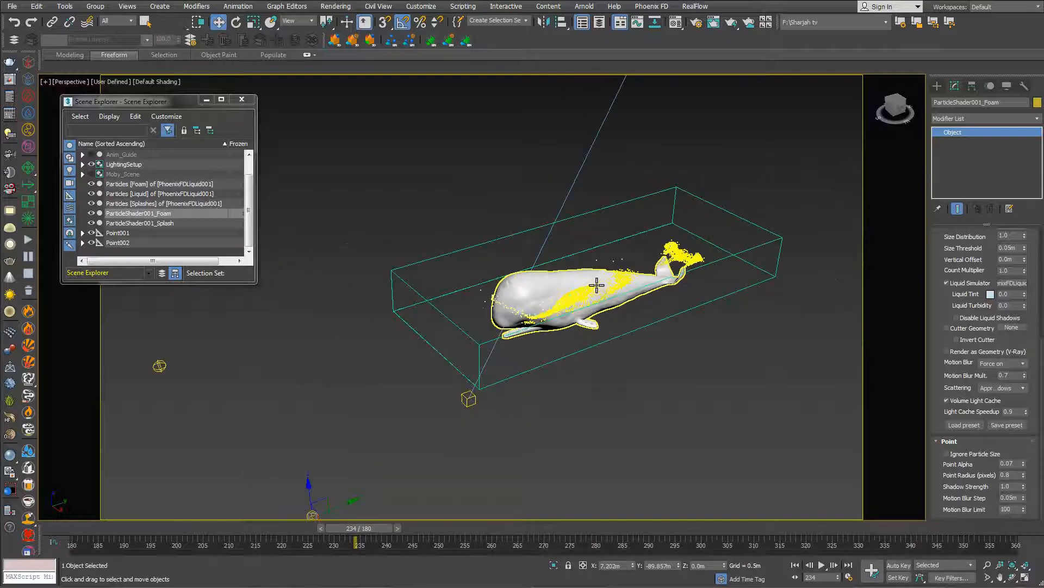
key("shift+q")
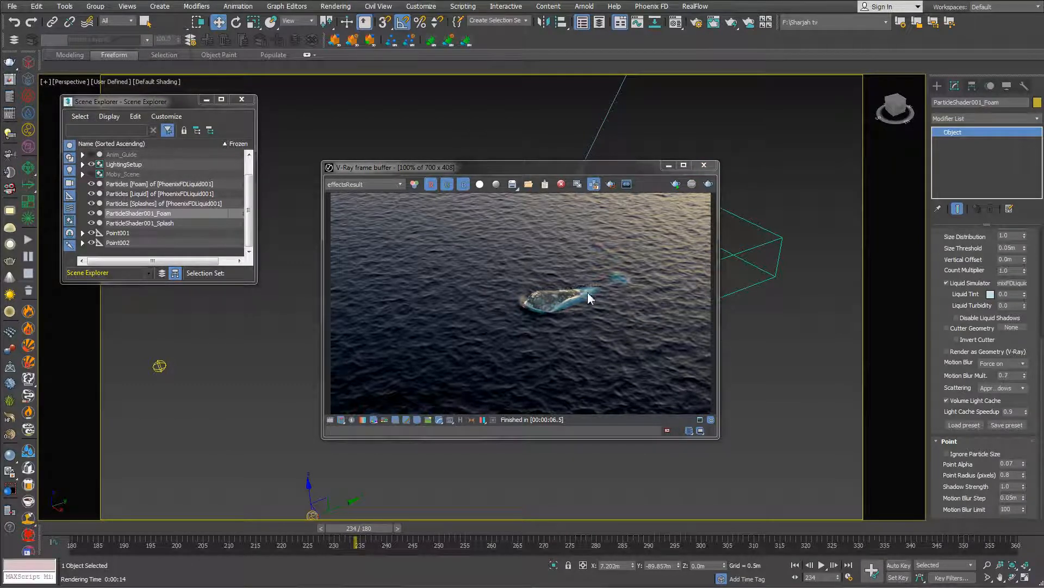
left_click(704, 166)
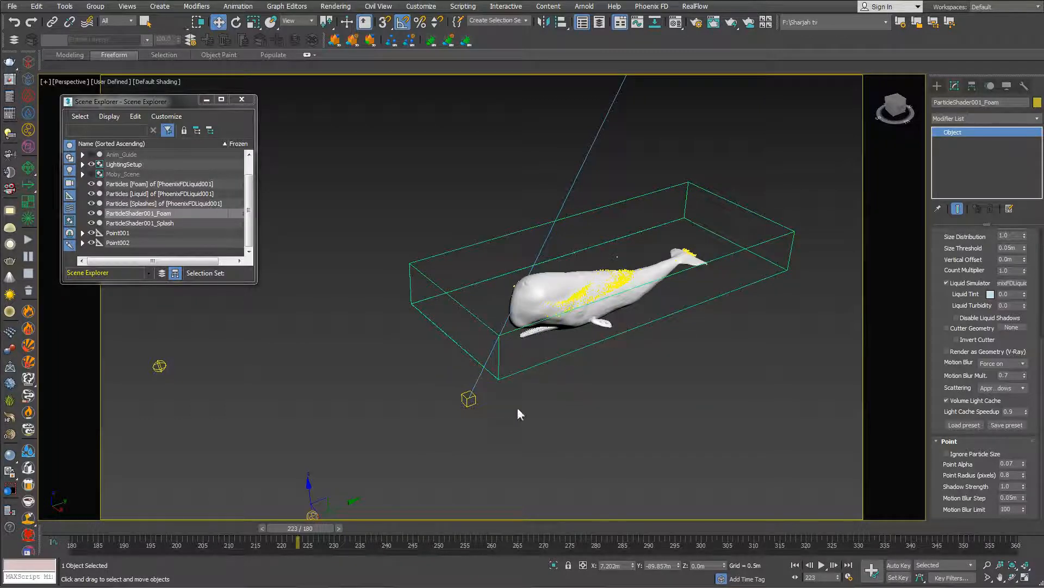
Step: Test-render frames 241 and 216 from the same view to compare the foam at different moments
left_click(357, 527)
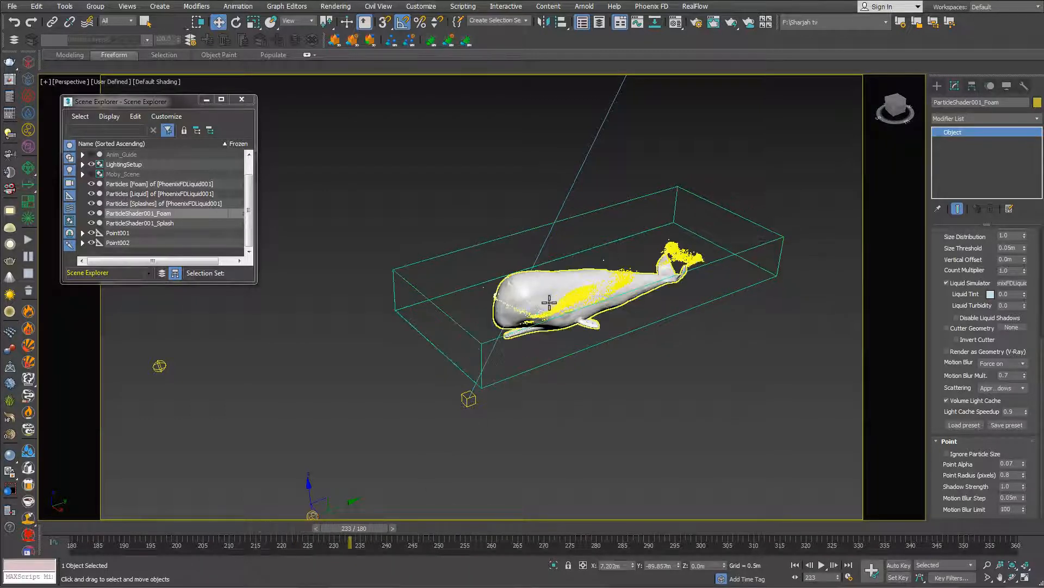
left_click(398, 529)
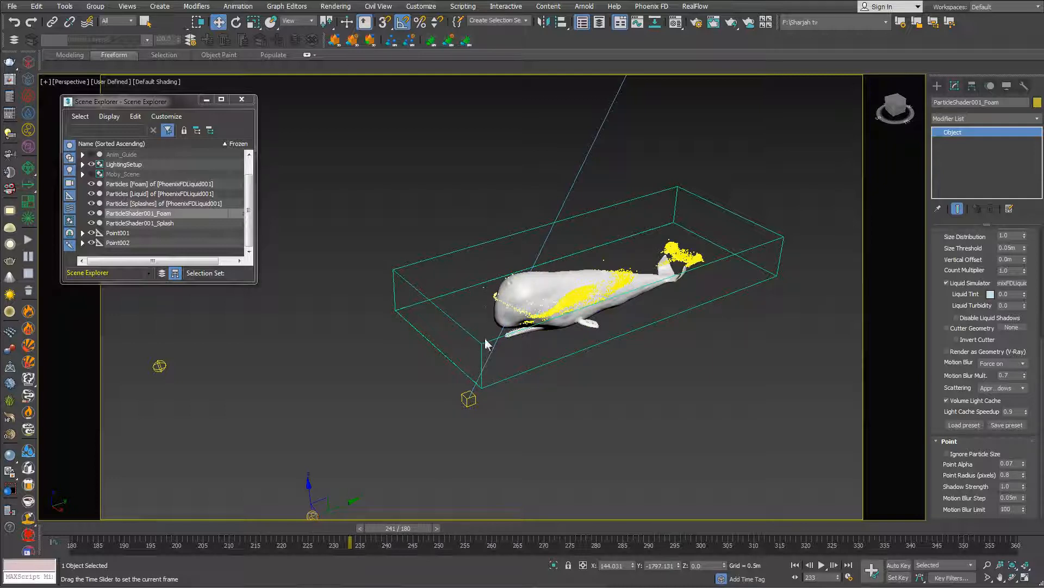
right_click(493, 358)
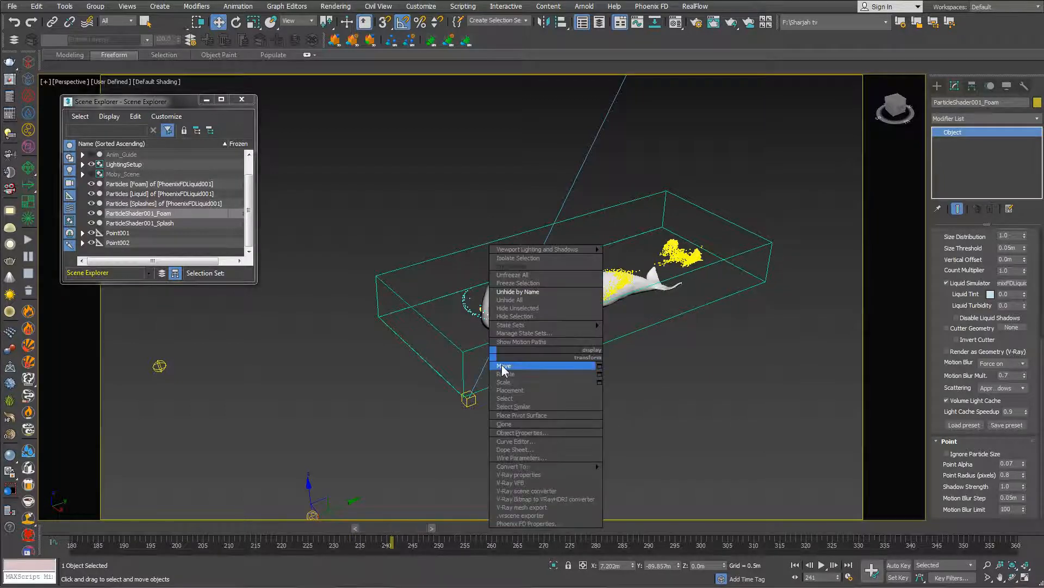
left_click(502, 365)
key("shift+q")
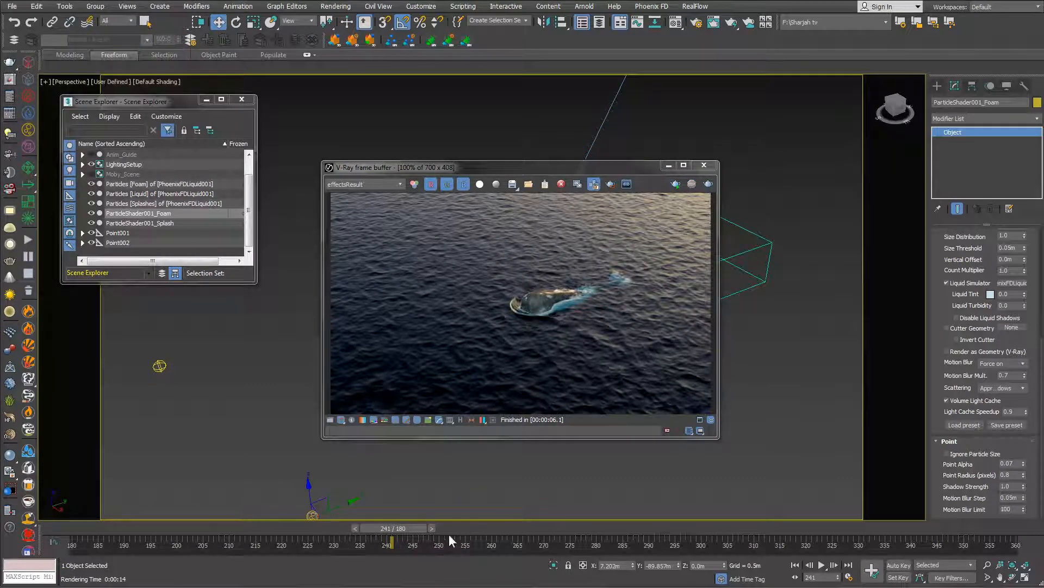
left_click(327, 527)
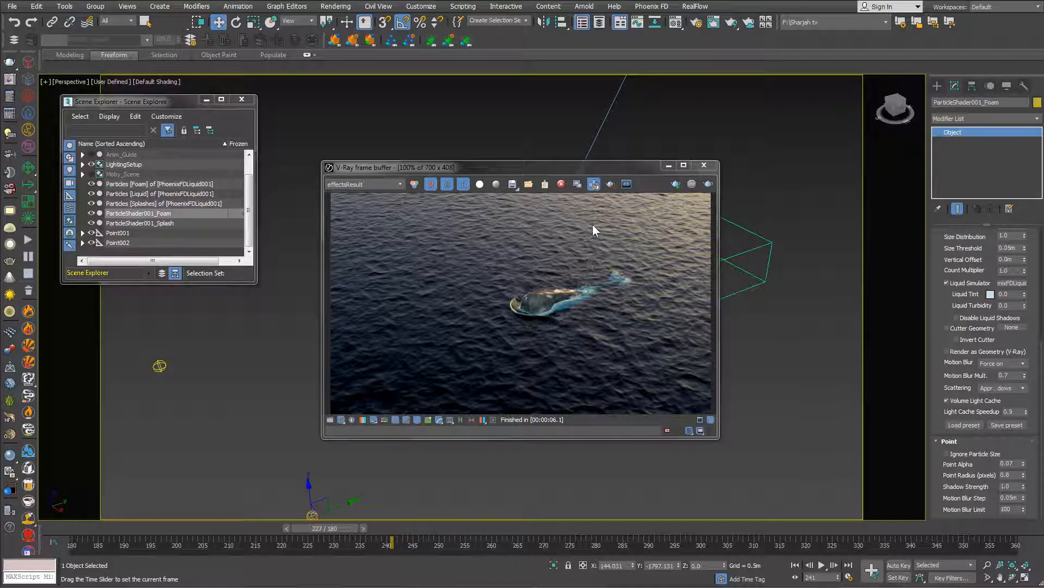
key("shift+q")
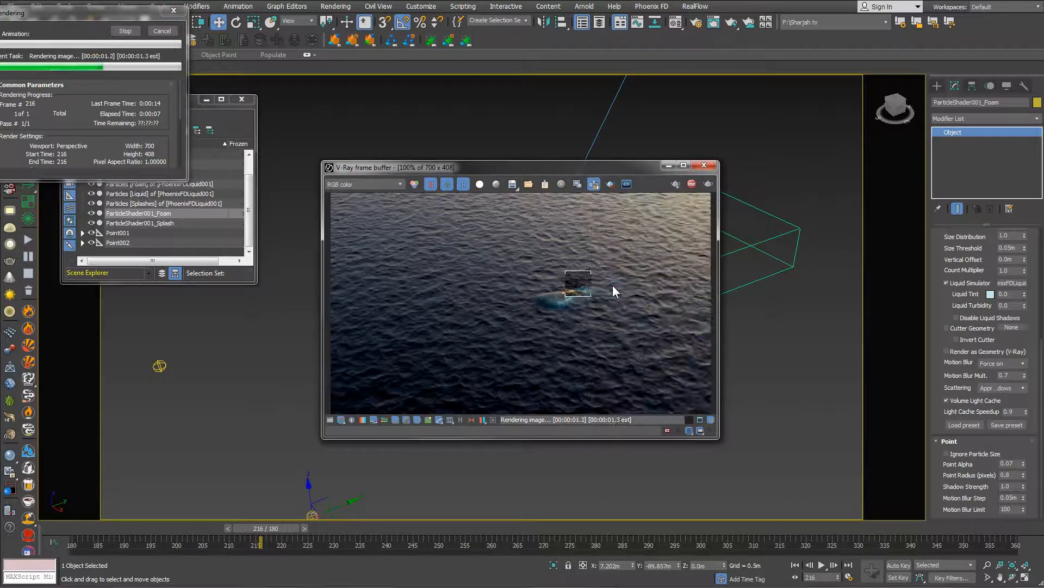
Step: Move the frame buffer aside and examine the whale and its particles side-on at frames 284, 298 and 307
left_click(410, 527)
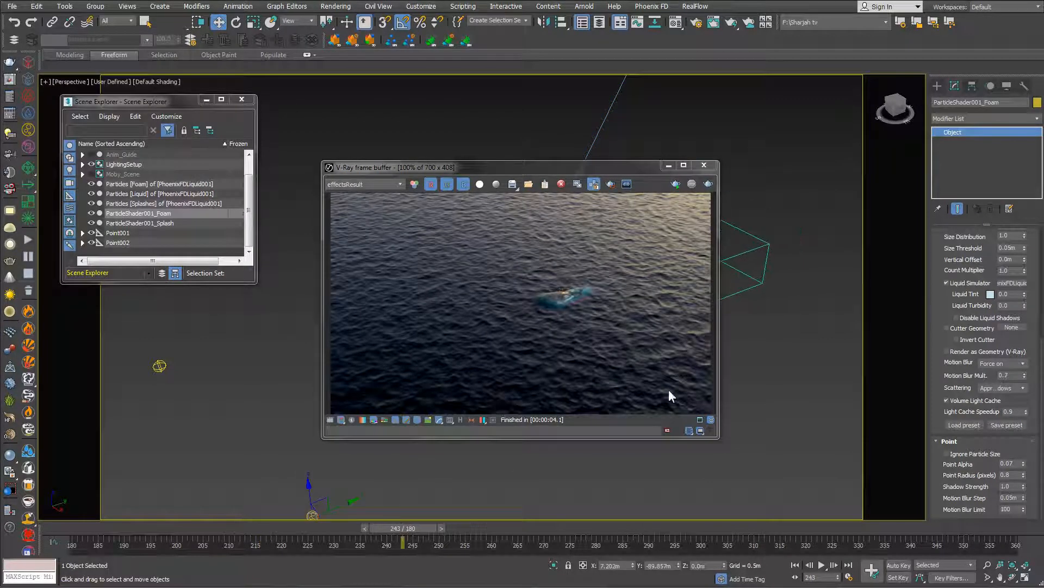
left_click(546, 527)
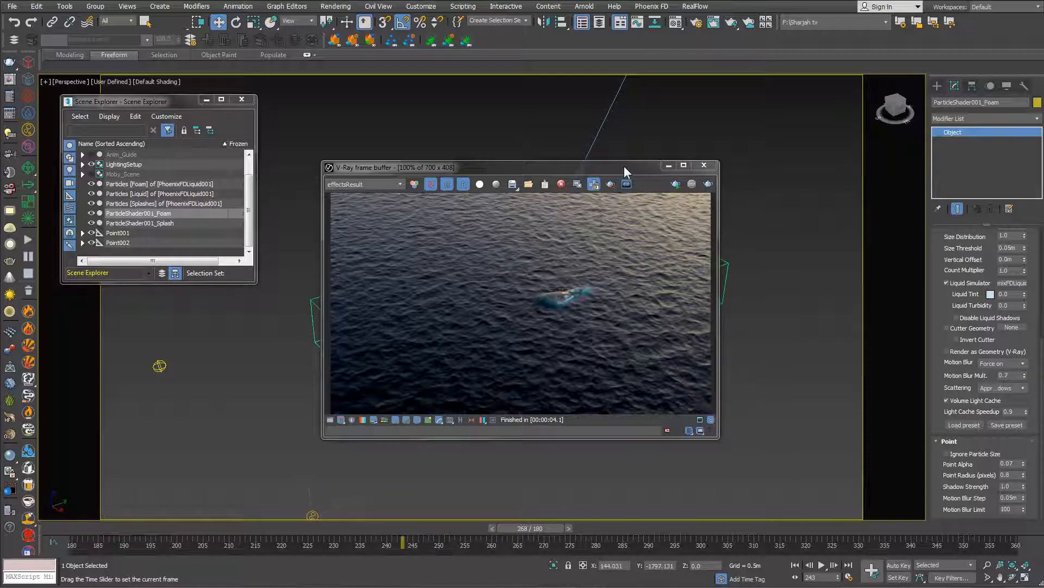
left_click_drag(625, 166, 292, 97)
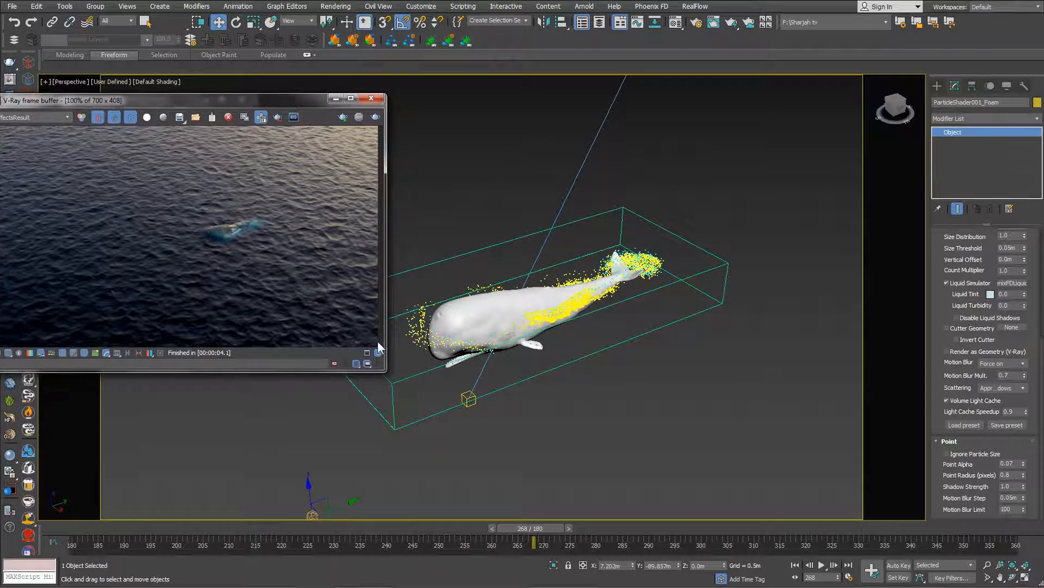
middle_click_drag(517, 344, 486, 315)
left_click_drag(530, 527, 614, 527)
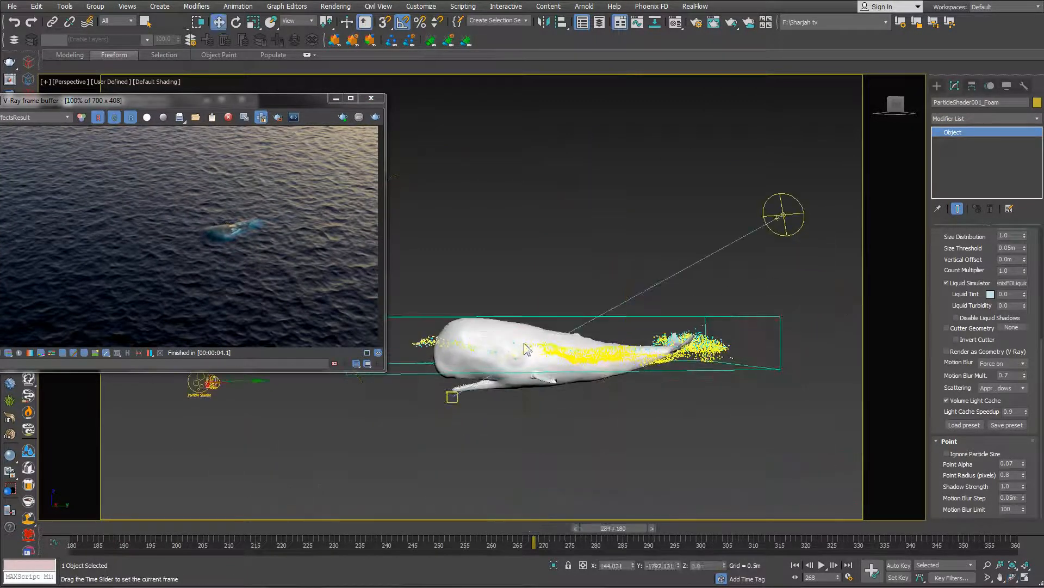
middle_click_drag(520, 346, 579, 349)
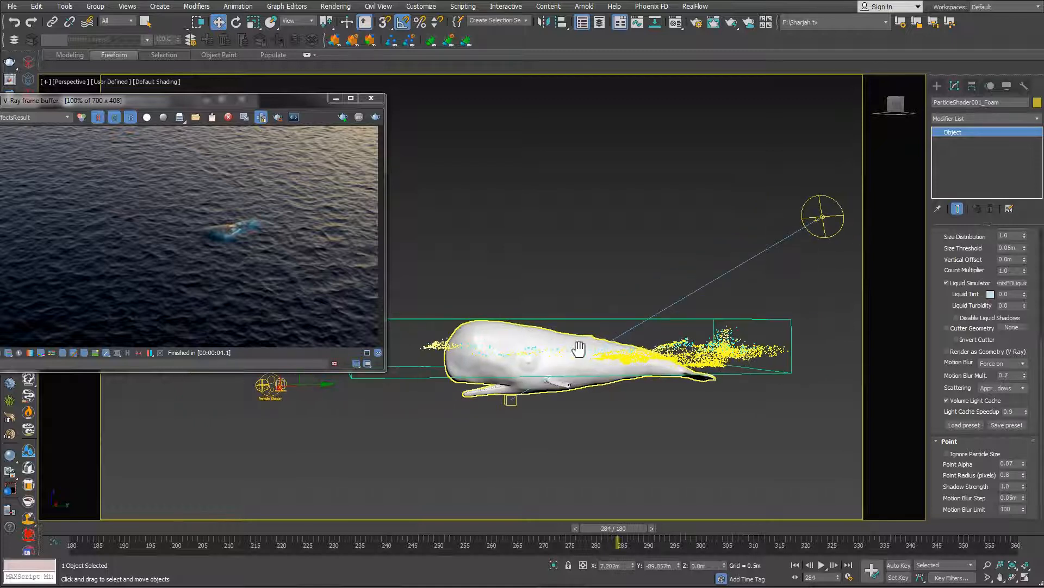
left_click(682, 528)
middle_click_drag(459, 364, 519, 361)
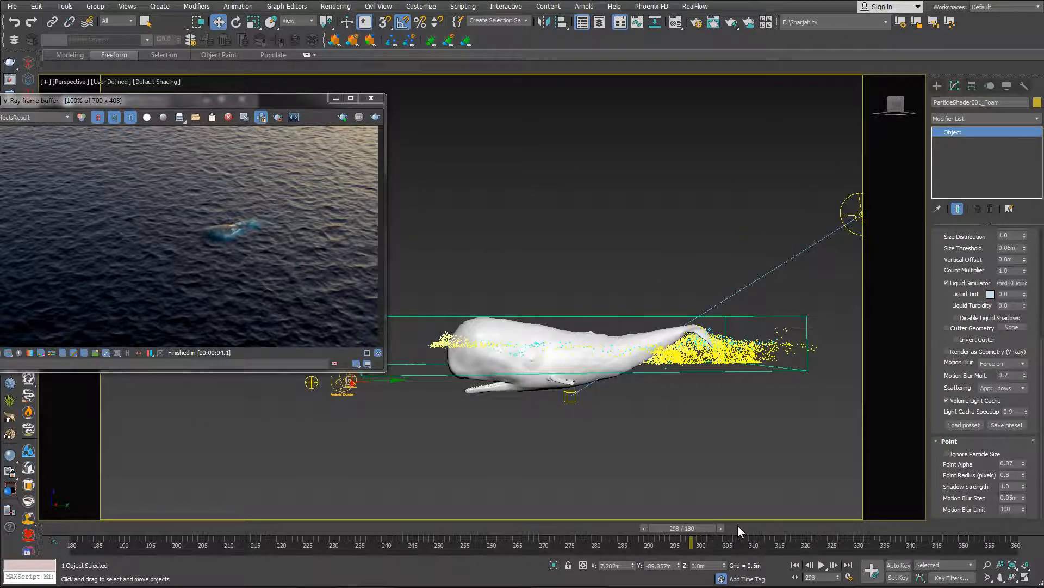
left_click(738, 525)
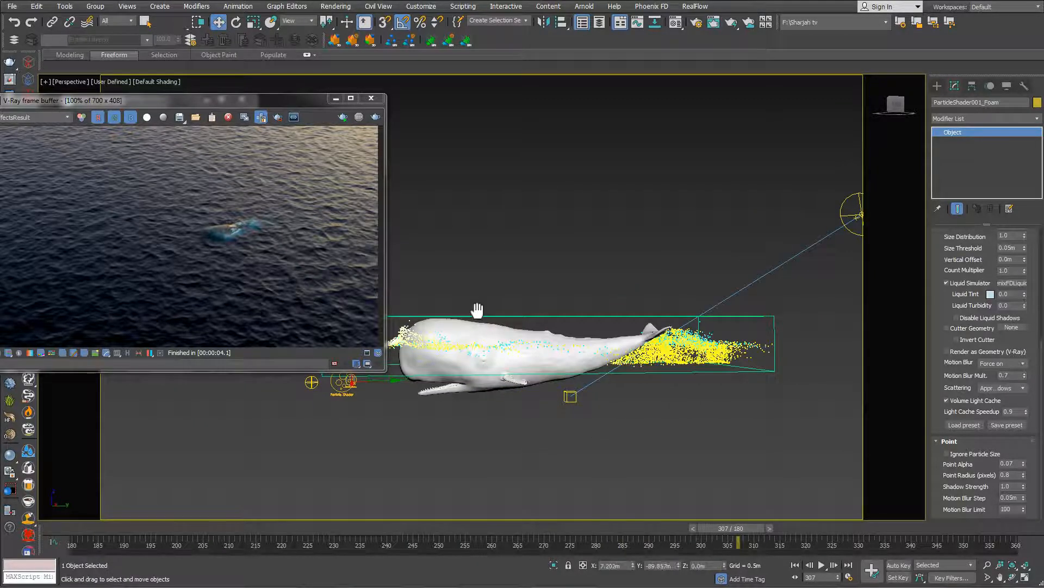
Step: Test-render frame 307 from a raised, angled view of the whale
scroll(475, 314, "down", 2)
middle_click_drag(497, 334, 562, 334, "alt")
key("shift+q")
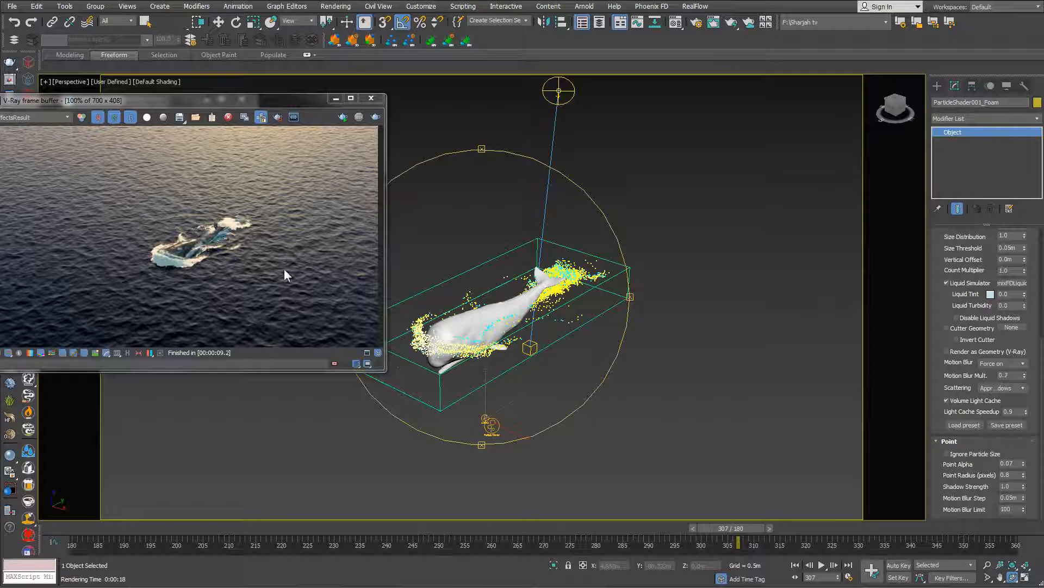
key("w")
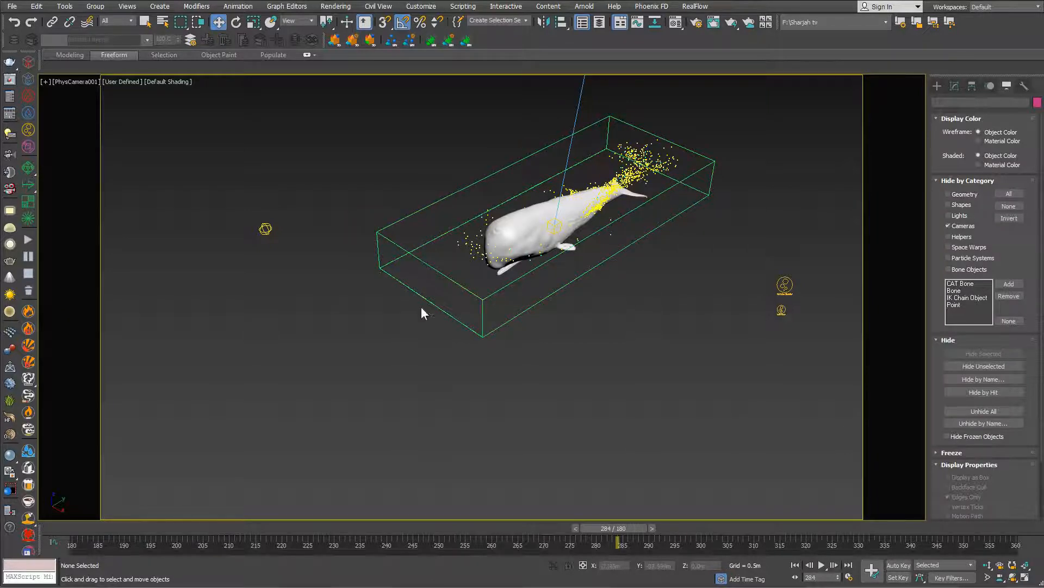
Step: Load the TopCam0180.exr image sequence from the WhaleSwimRising folder into Channel A of the RAM Player
right_click(405, 183)
left_click(335, 6)
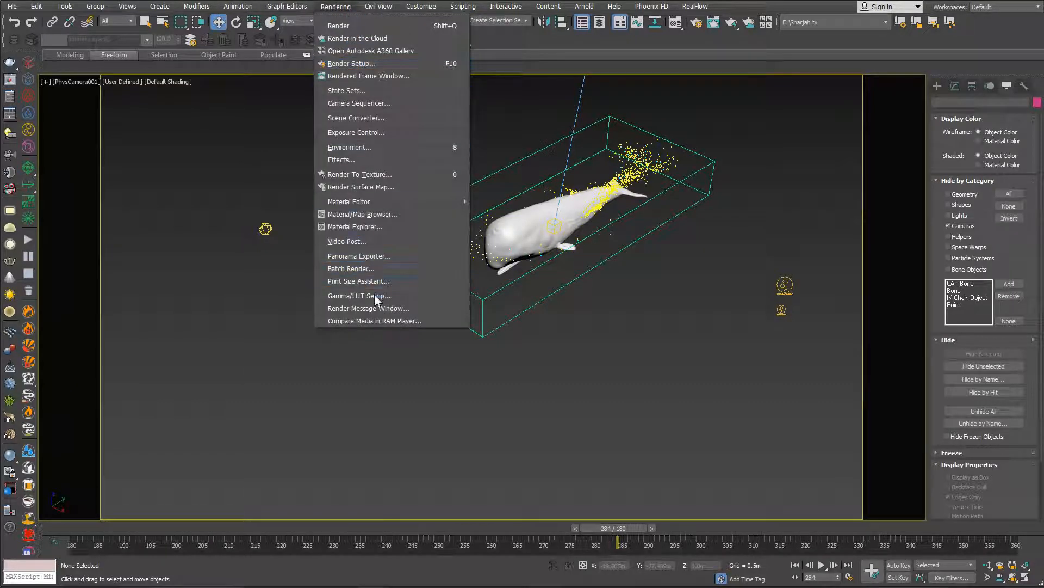
left_click(374, 320)
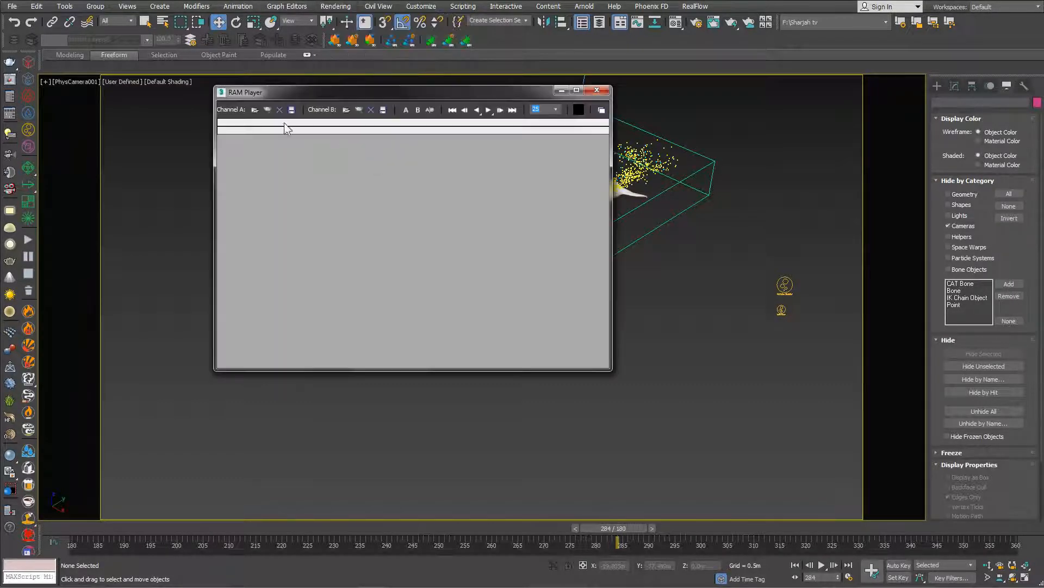
left_click(254, 109)
left_click(439, 127)
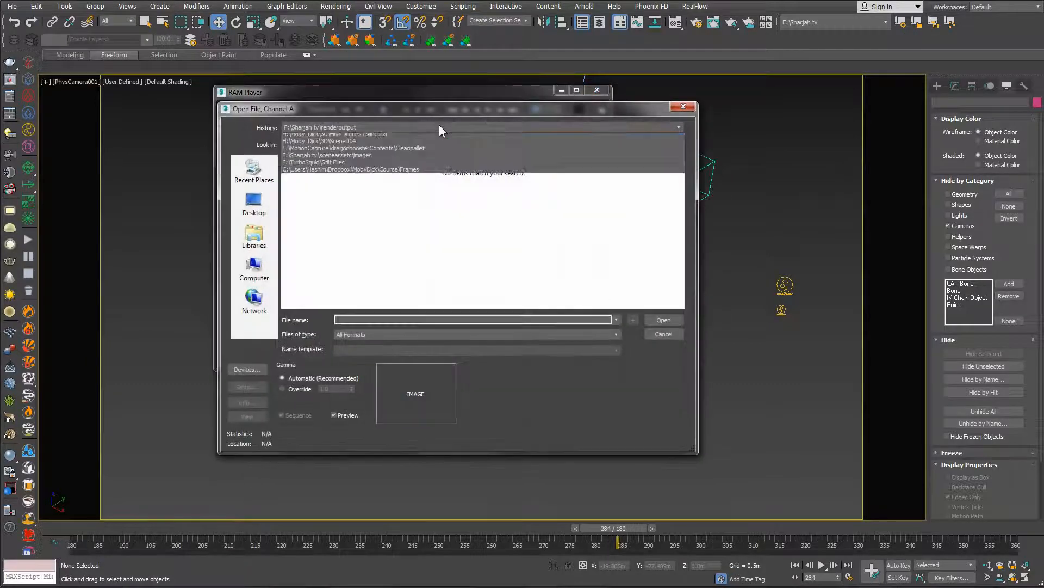
left_click(360, 142)
left_click(673, 317)
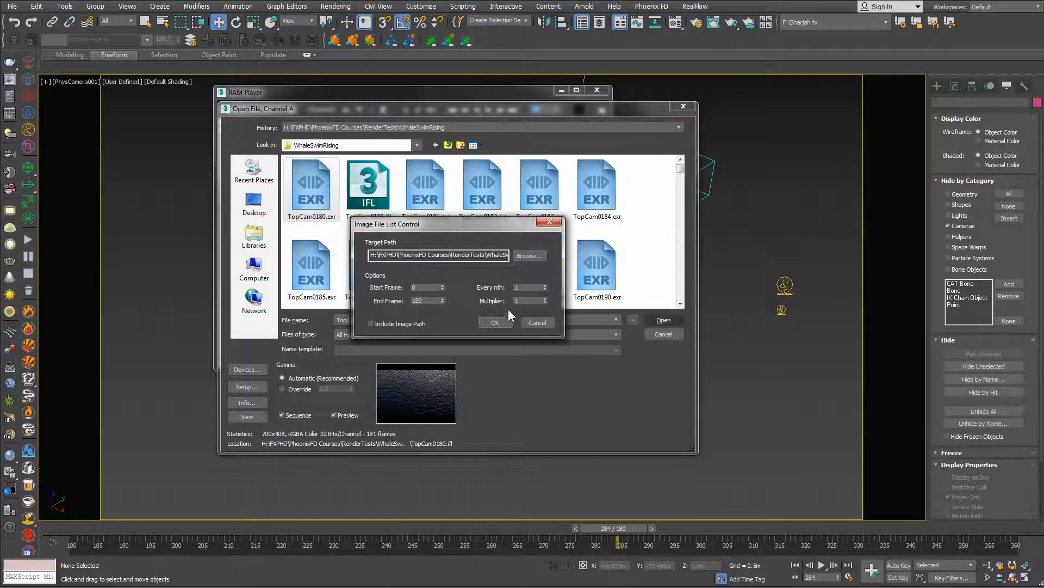
left_click(495, 322)
left_click(436, 282)
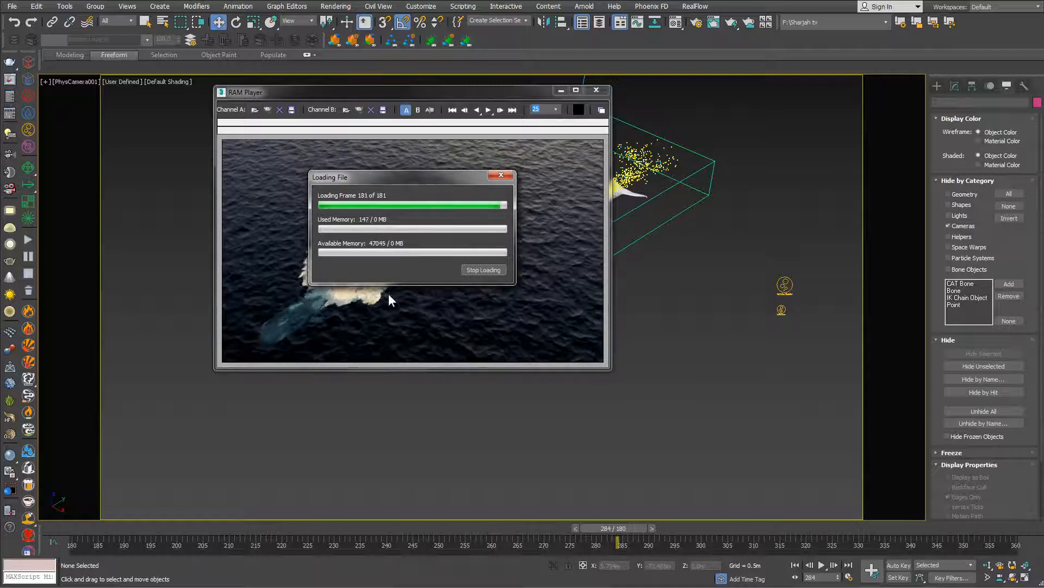
Step: Scrub through the rendered whale sequence to examine the foam and splashes, and close the RAM Player
left_click_drag(275, 253, 516, 232)
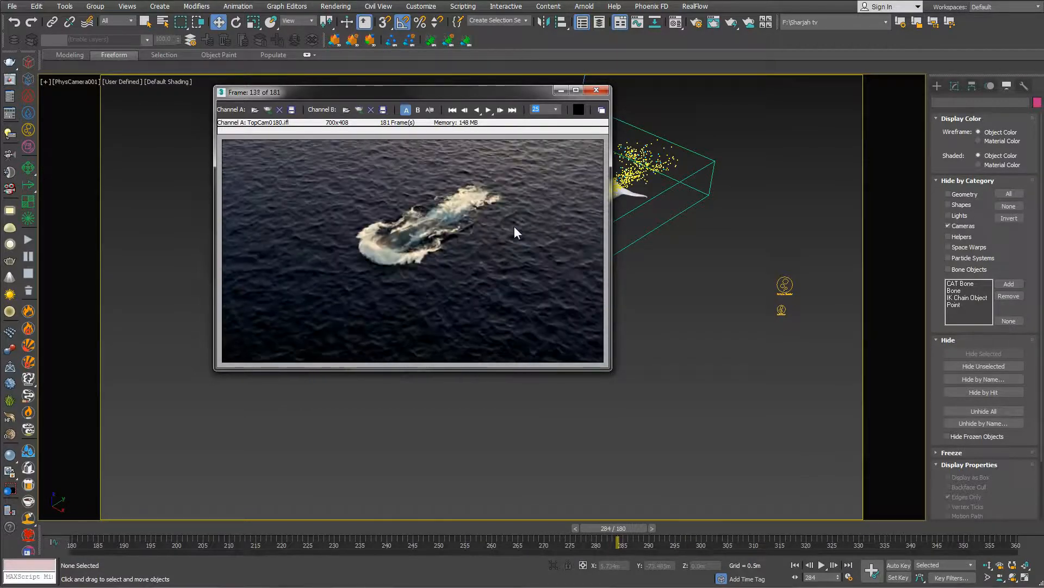
left_click_drag(492, 184, 548, 232)
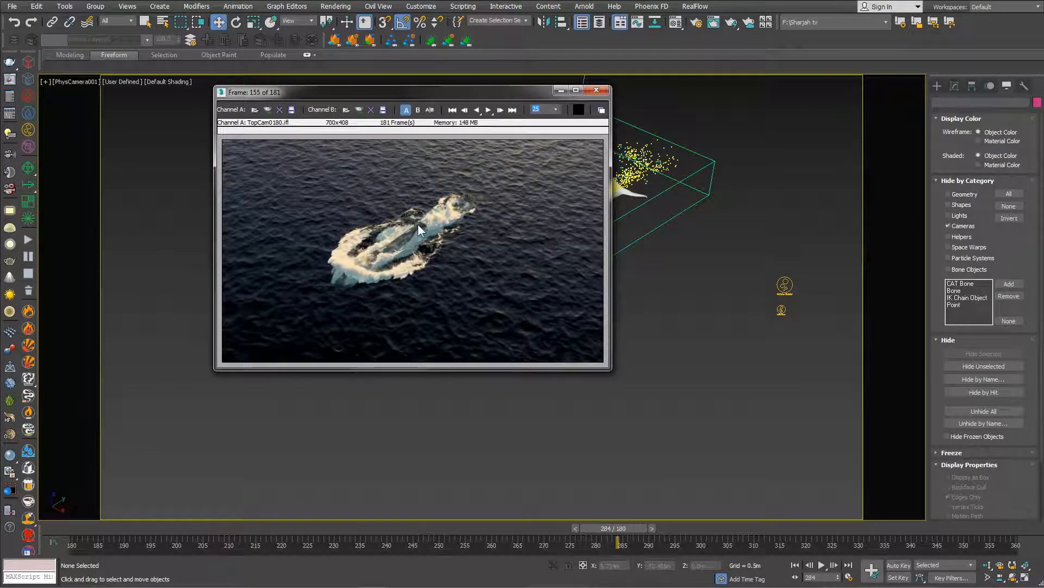
left_click_drag(467, 276, 566, 248)
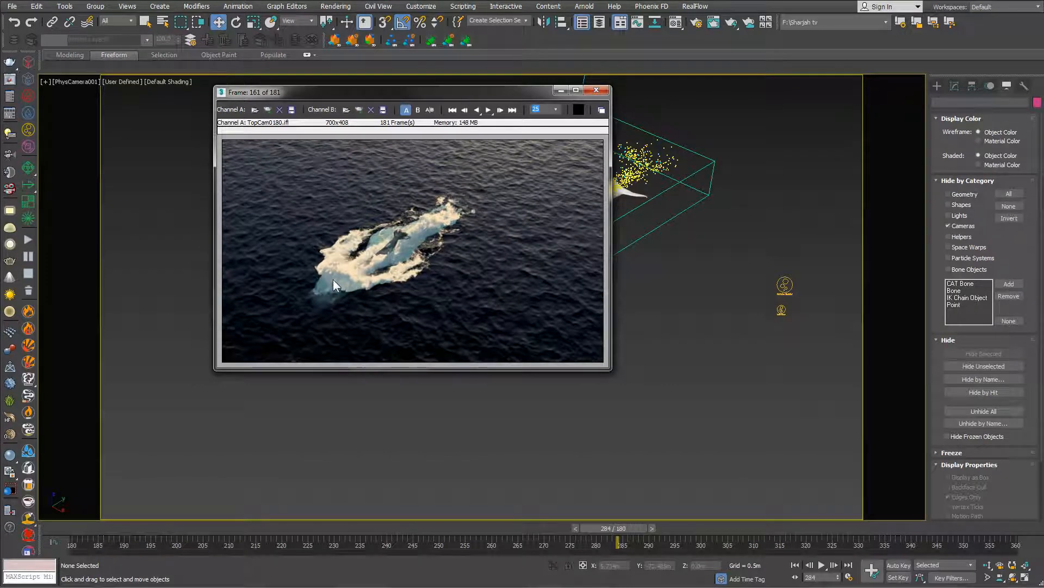
left_click_drag(338, 274, 522, 231)
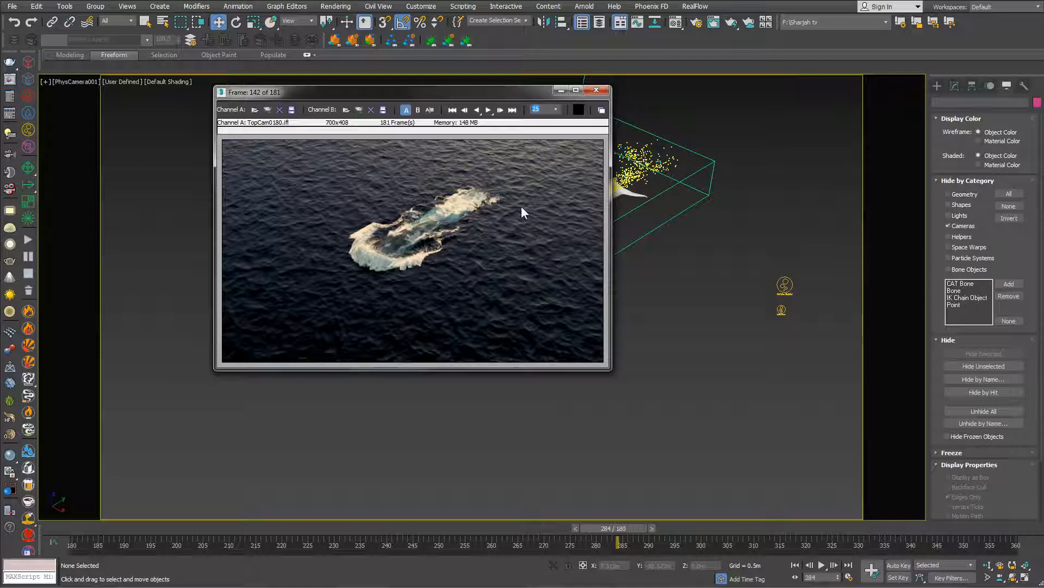
left_click(596, 90)
Step: Copy the DefaultVRaySky environment map into a Material Editor sample slot to show its VRaySky parameters
right_click(411, 191)
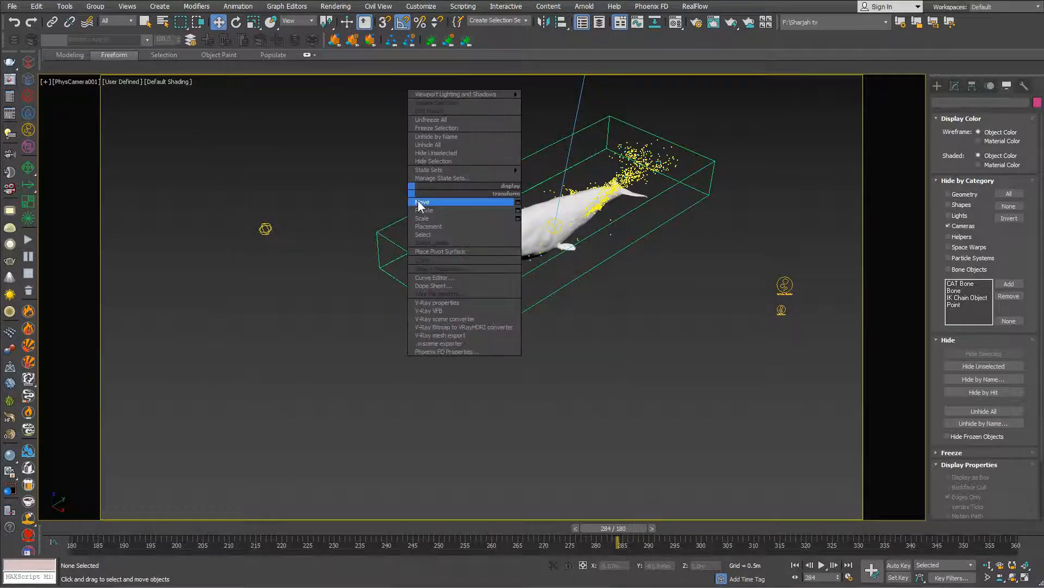
left_click(418, 200)
key("8")
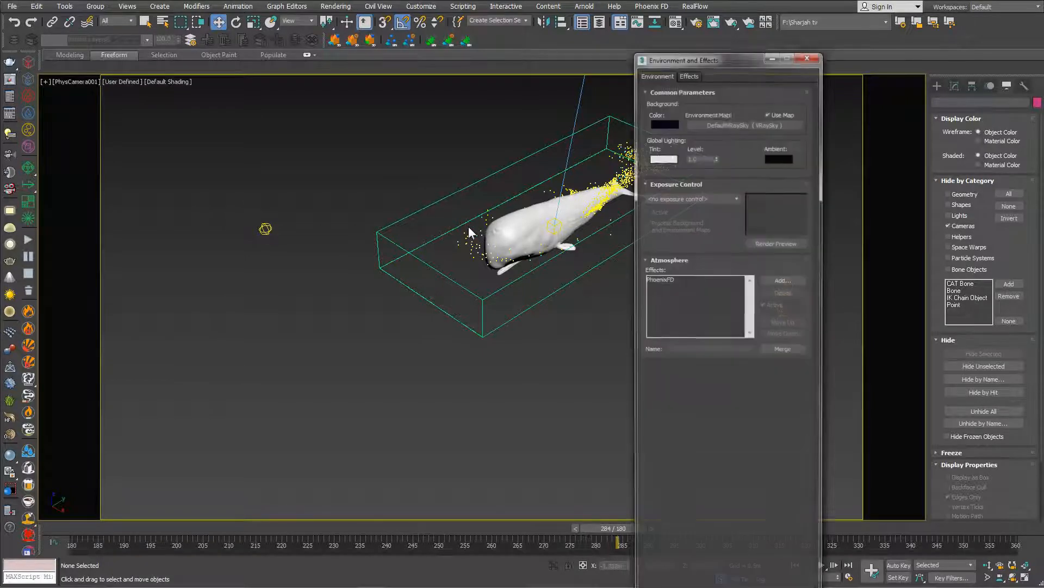
left_click_drag(740, 58, 578, 28)
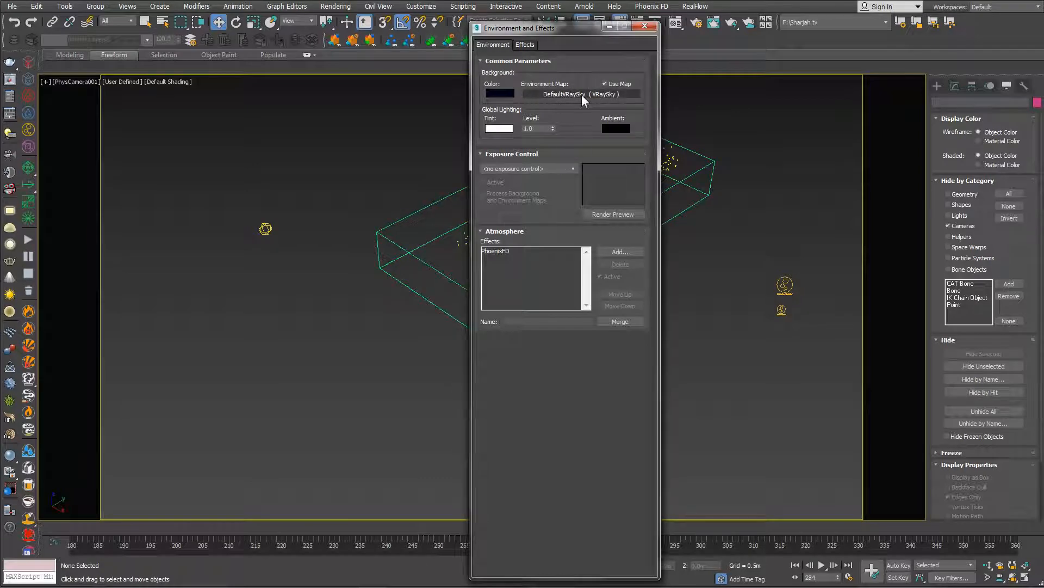
key("m")
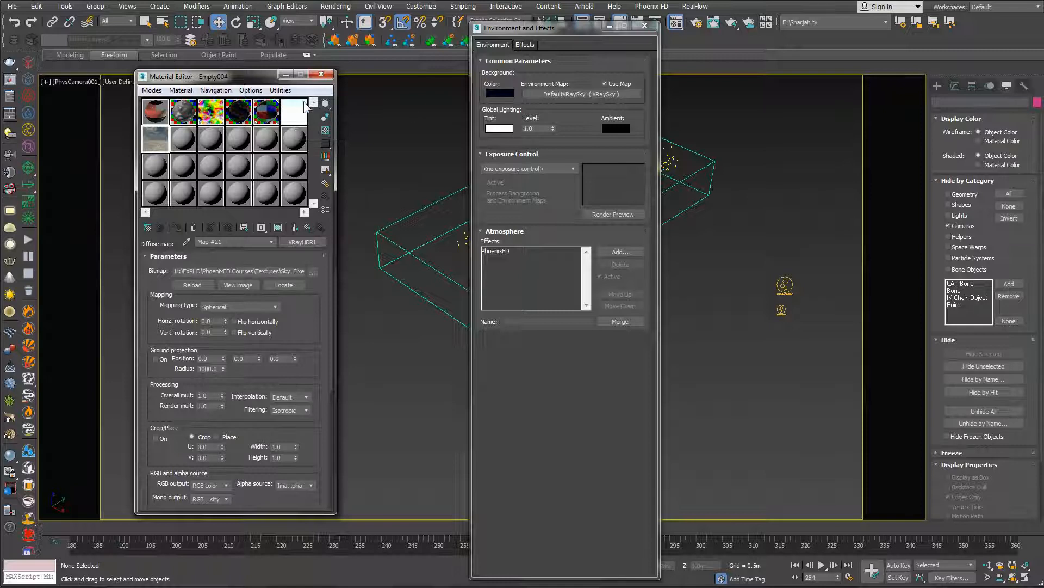
left_click_drag(301, 115, 300, 116)
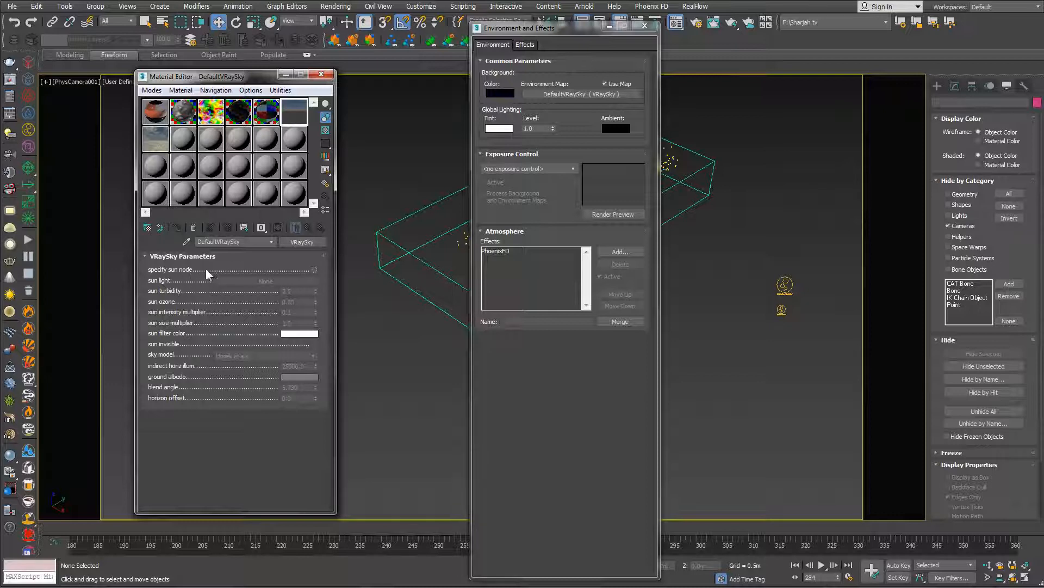
right_click(380, 193)
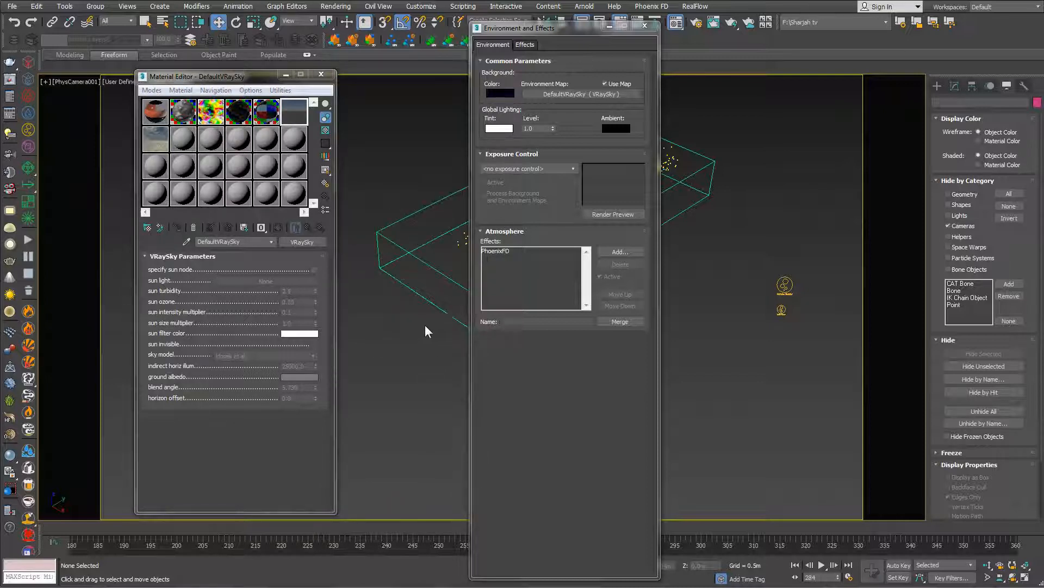
Step: Test-render frame 284 with the DefaultVRaySky environment and close the frame buffer
key("shift+q")
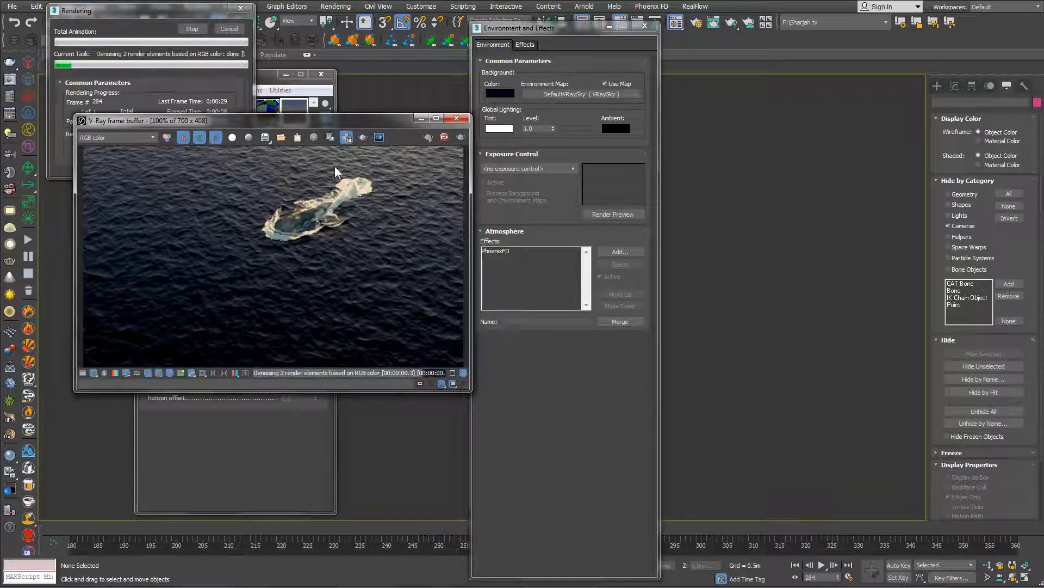
left_click(461, 118)
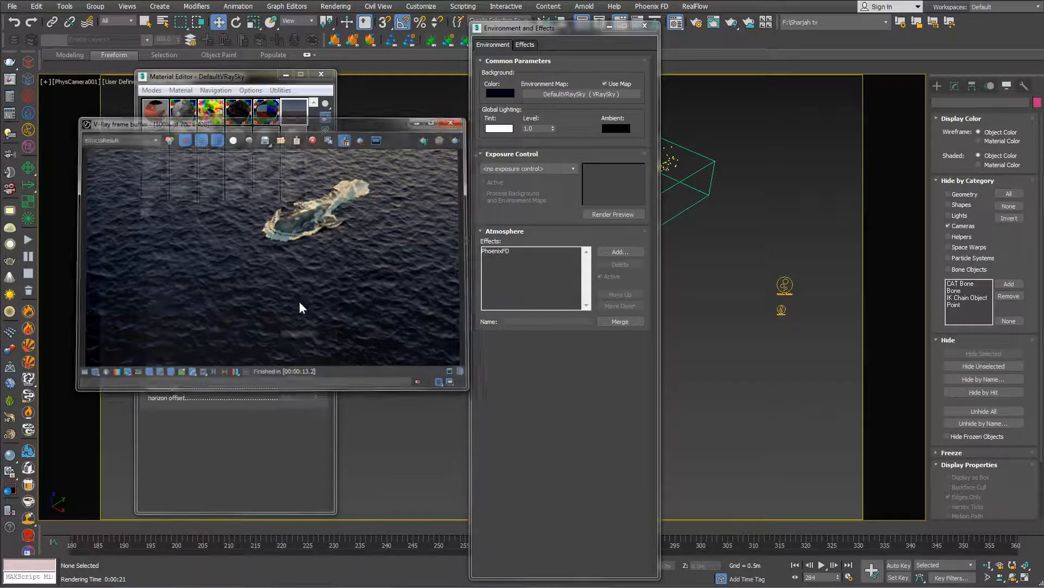
Step: Enable the VRaySky's specify sun node option, set its sun intensity multiplier to 0.3, and test-render frame 284
left_click(315, 270)
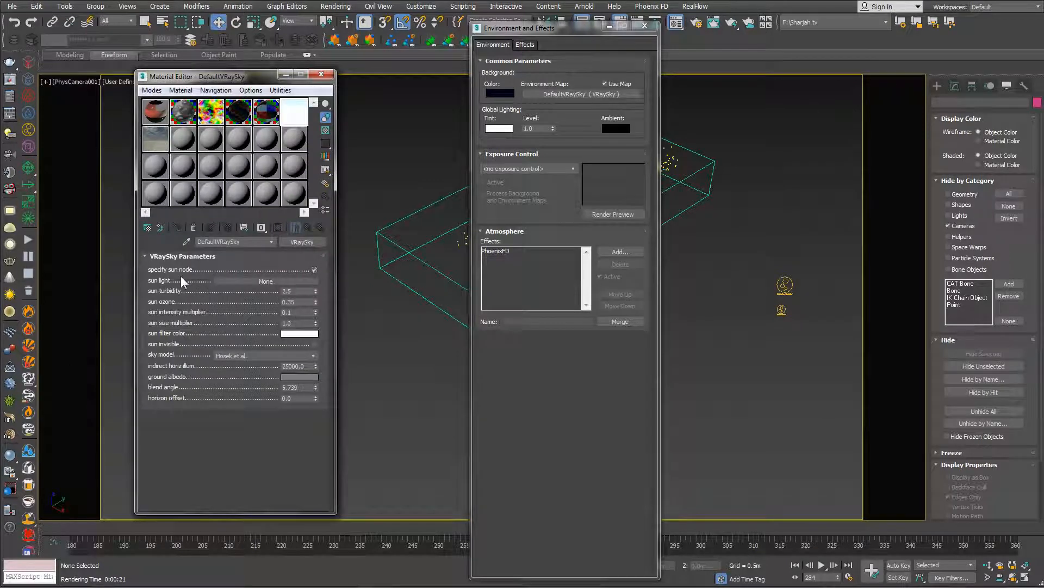
left_click(294, 312)
right_click(372, 249)
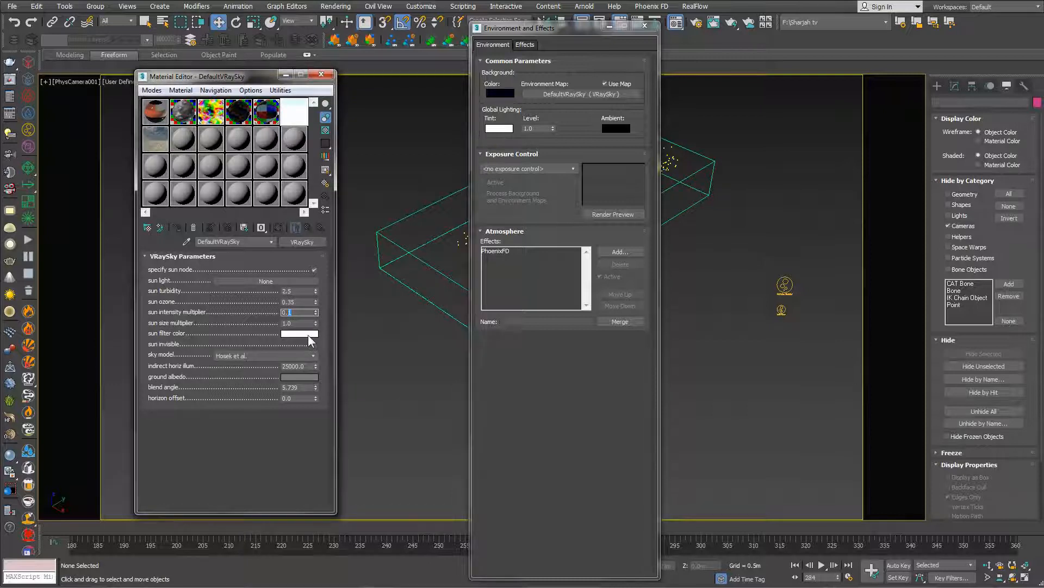
right_click(352, 207)
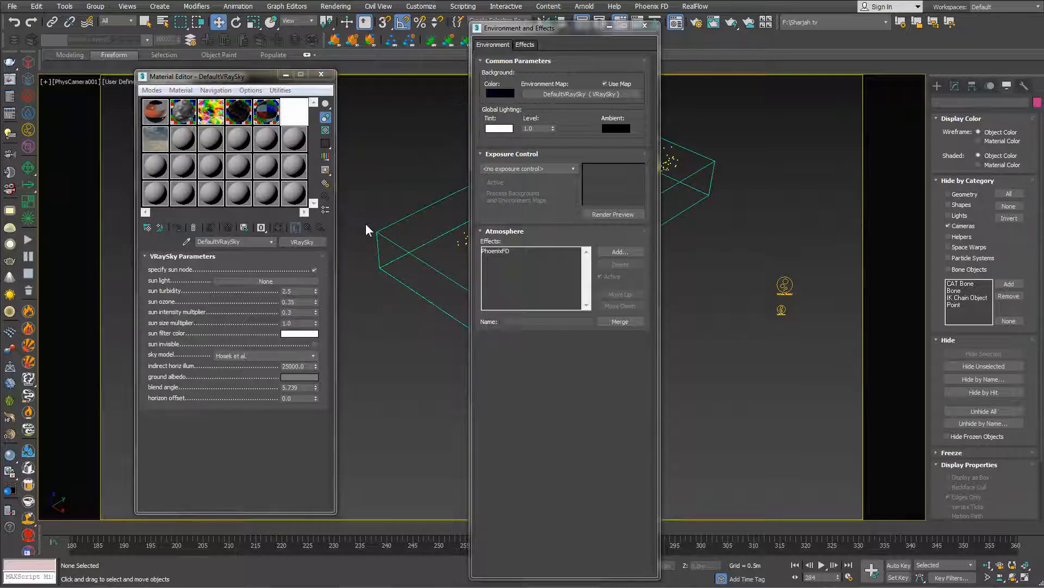
key("shift+q")
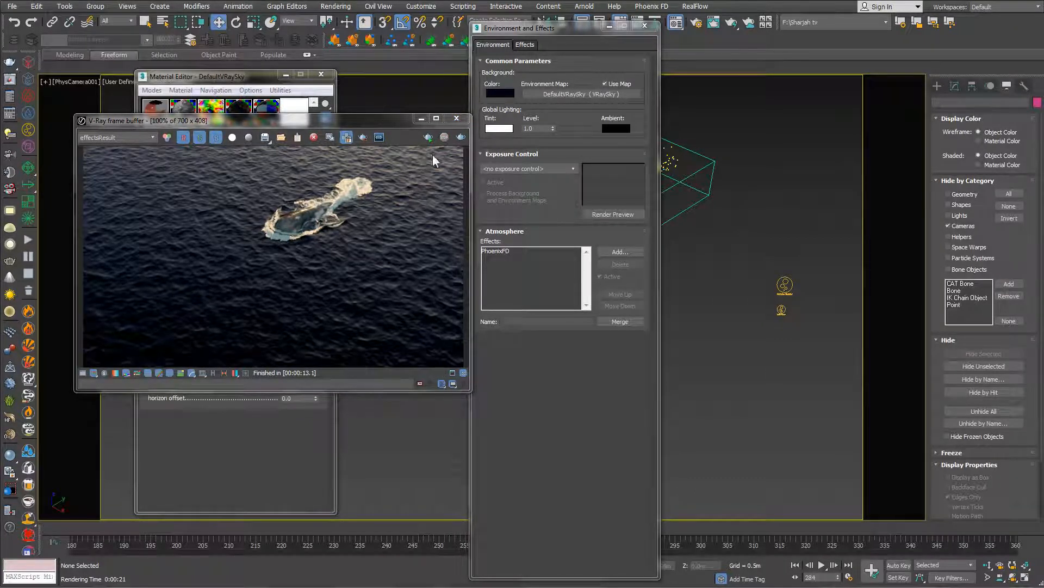
left_click(456, 118)
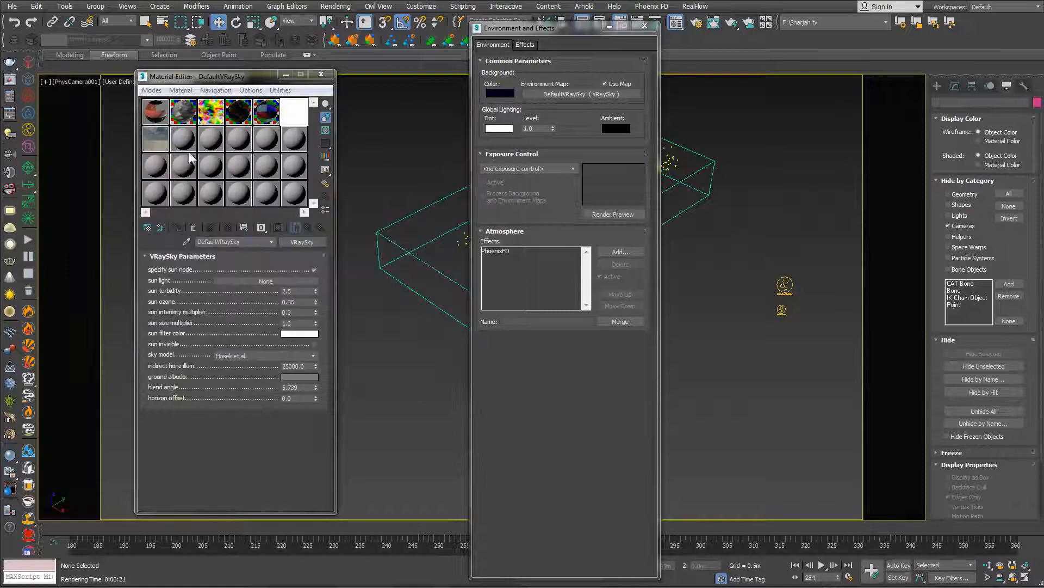
Step: Preview the sky image of the VRayHDRI map in the Material Editor and examine the sun's position
left_click(158, 142)
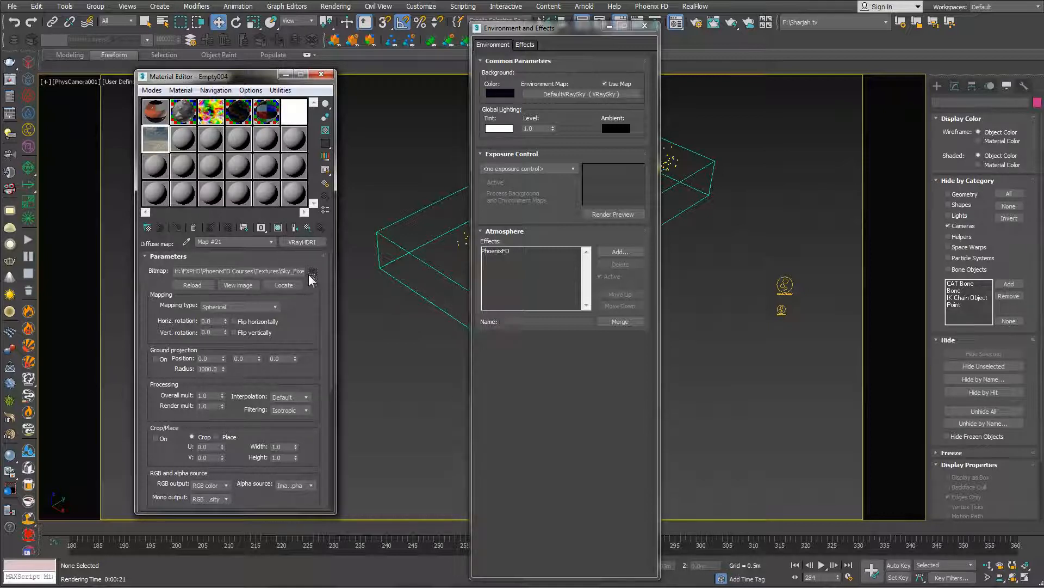
left_click(262, 272)
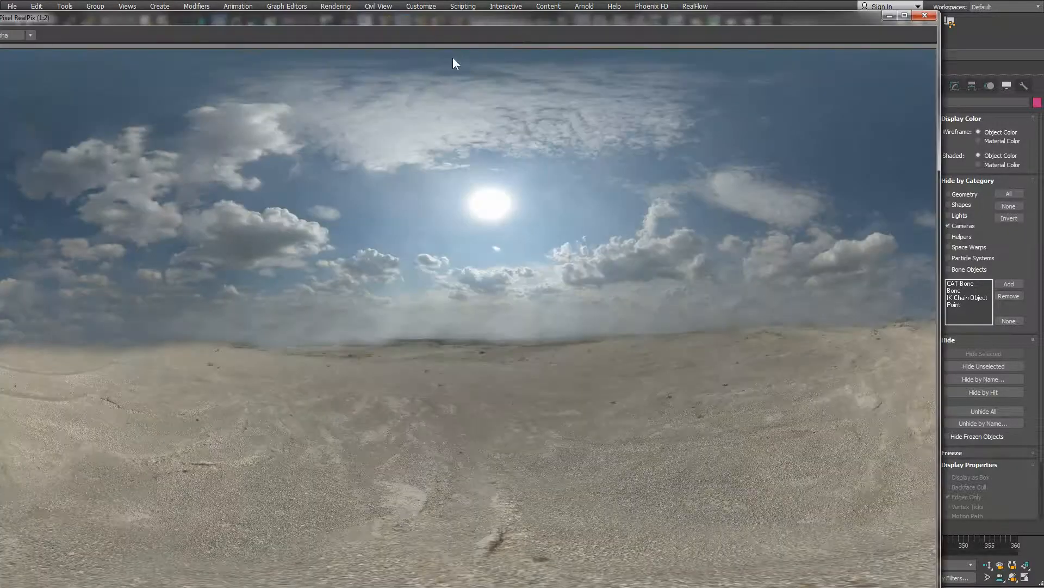
left_click_drag(1, 585, 269, 343)
left_click_drag(626, 18, 514, 81)
scroll(524, 284, "down", 1)
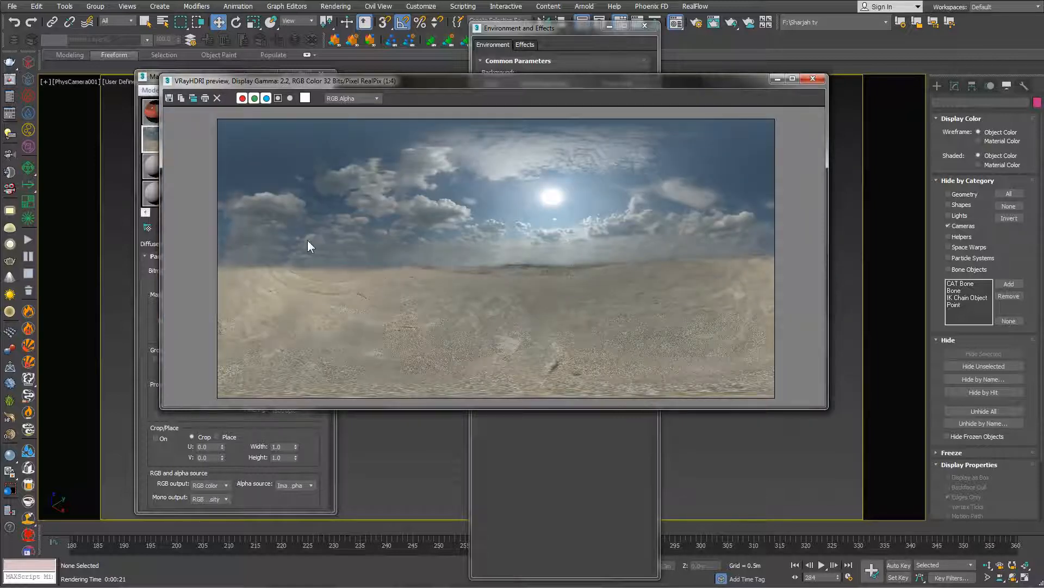
left_click(814, 81)
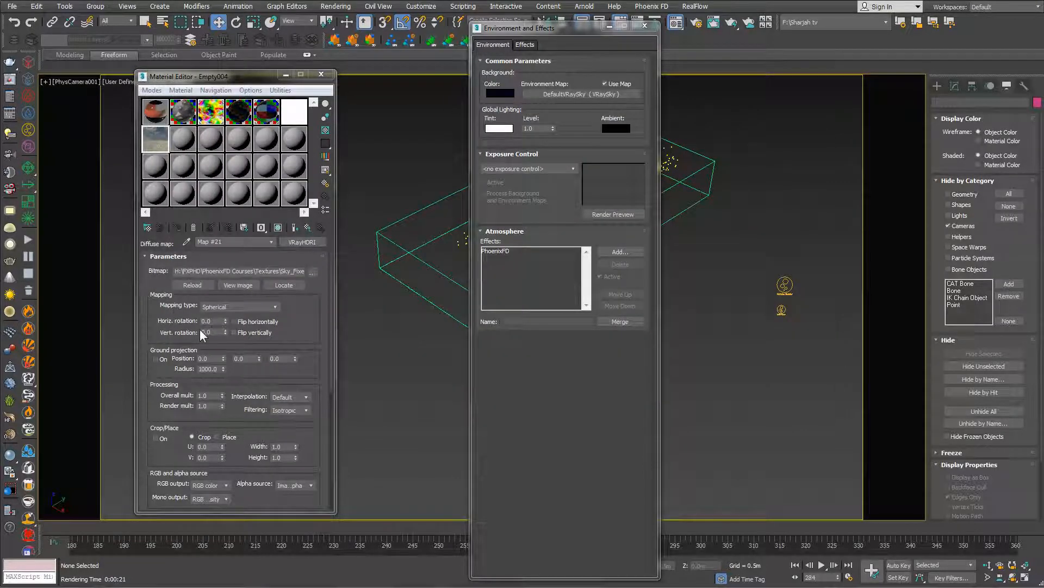
Step: Keep the VRayHDRI's mapping type at Spherical and set its horizontal rotation to 308
left_click(231, 306)
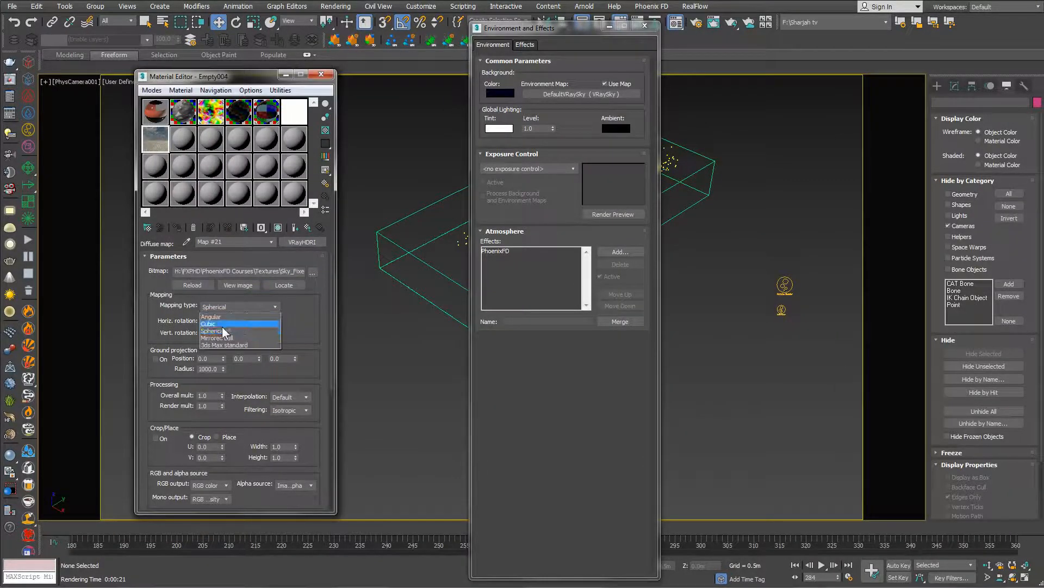
left_click(229, 331)
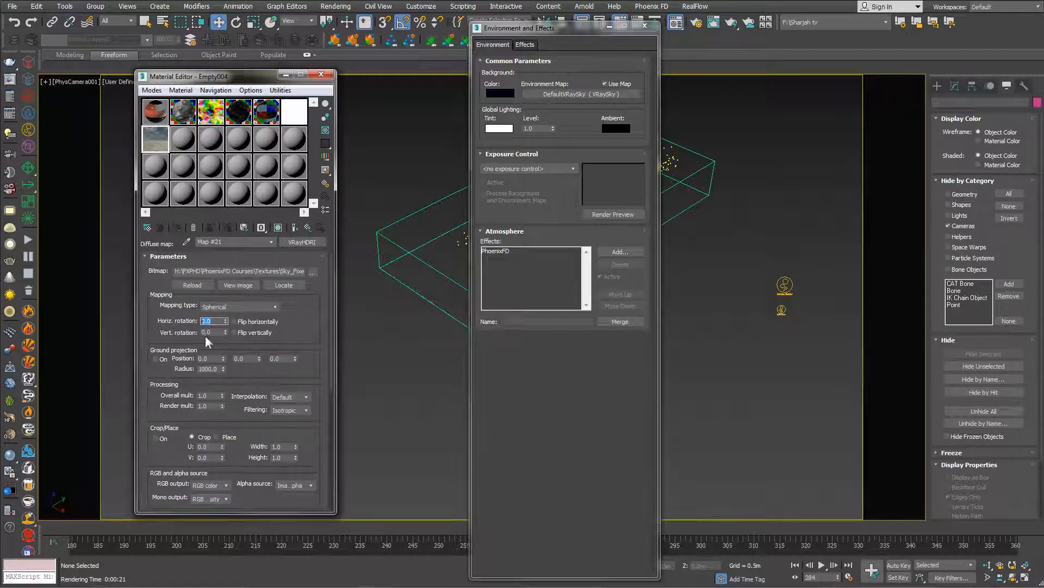
left_click_drag(226, 321, 256, 158)
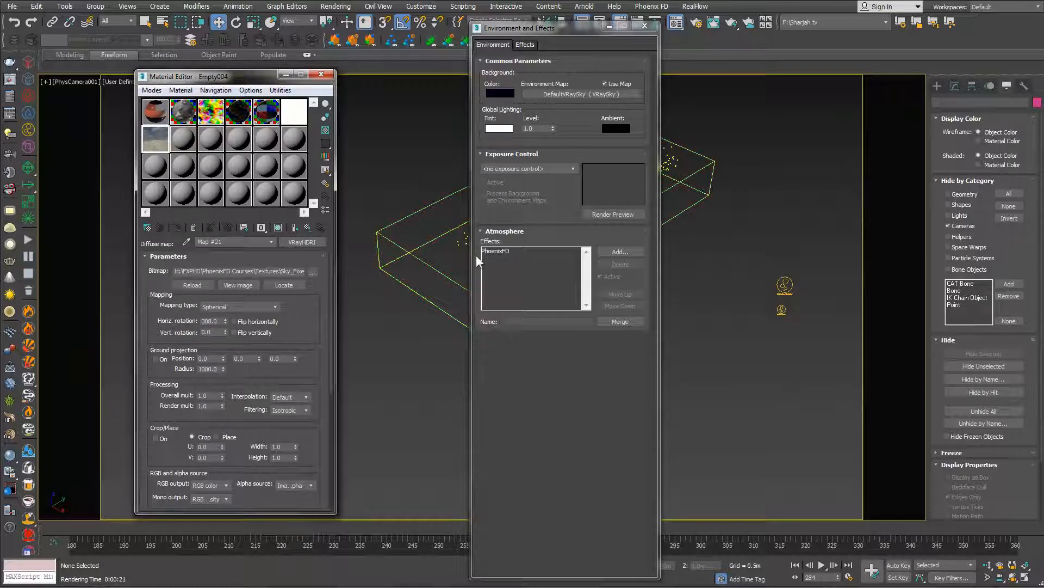
right_click(396, 254)
left_click(399, 264)
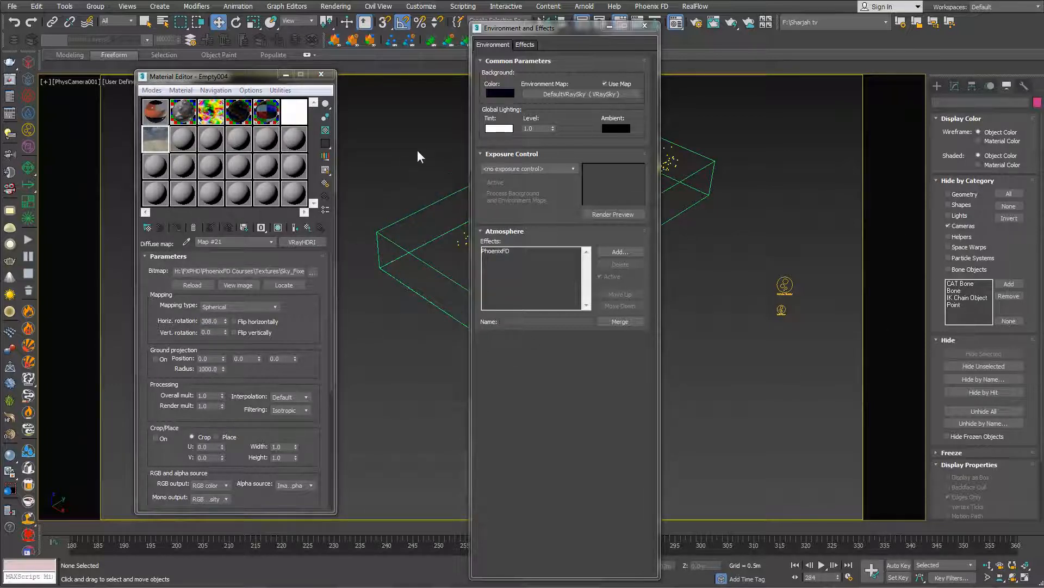
Step: Assign the Map #21 VRayHDRI as the environment map, using the Instance method
mouse_move(164, 150)
left_mouse_down()
mouse_move(267, 170)
mouse_move(602, 97)
mouse_move(154, 143)
left_mouse_up()
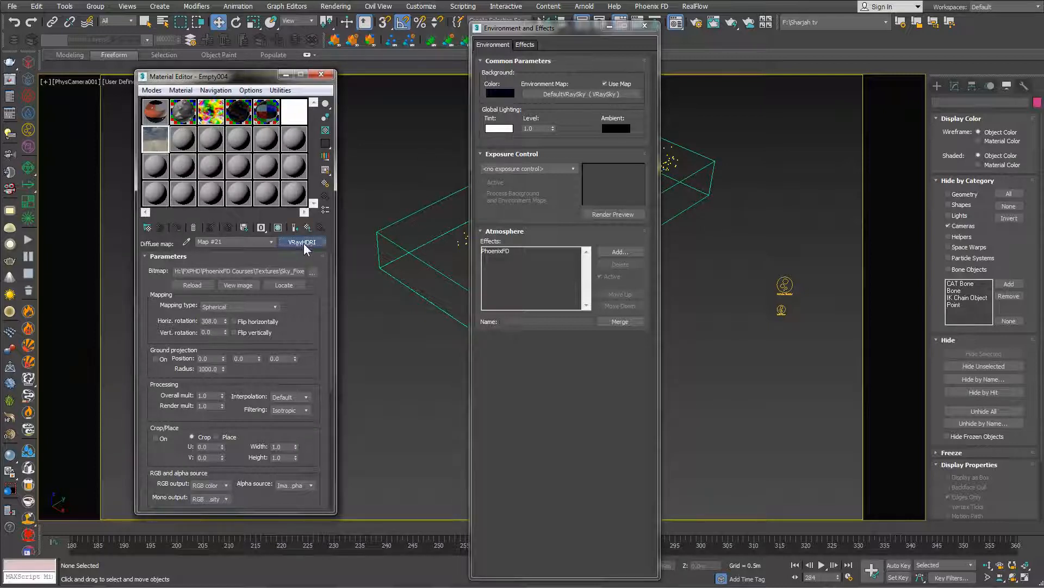
left_click_drag(303, 244, 560, 92)
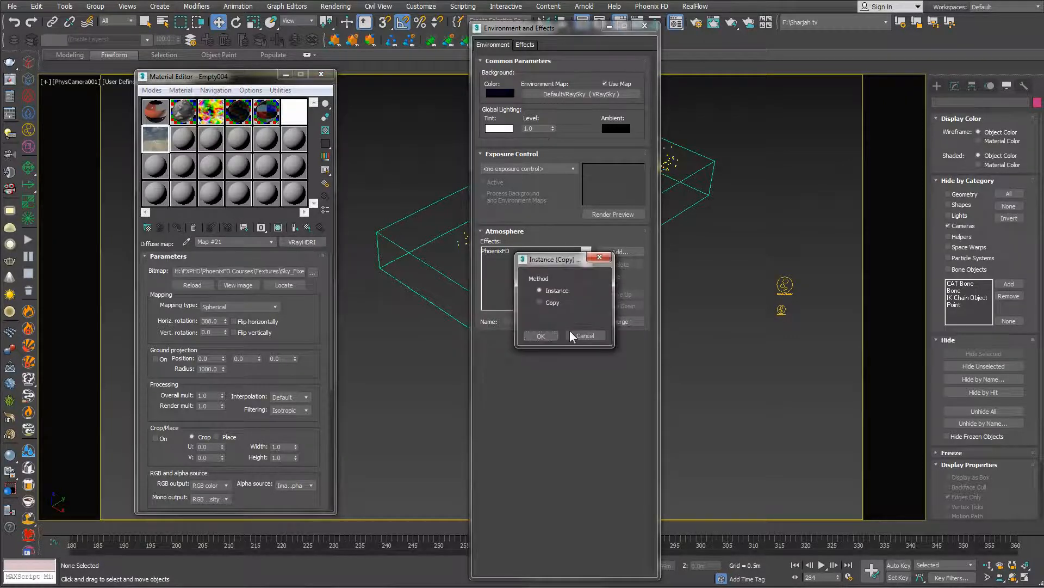
left_click(540, 335)
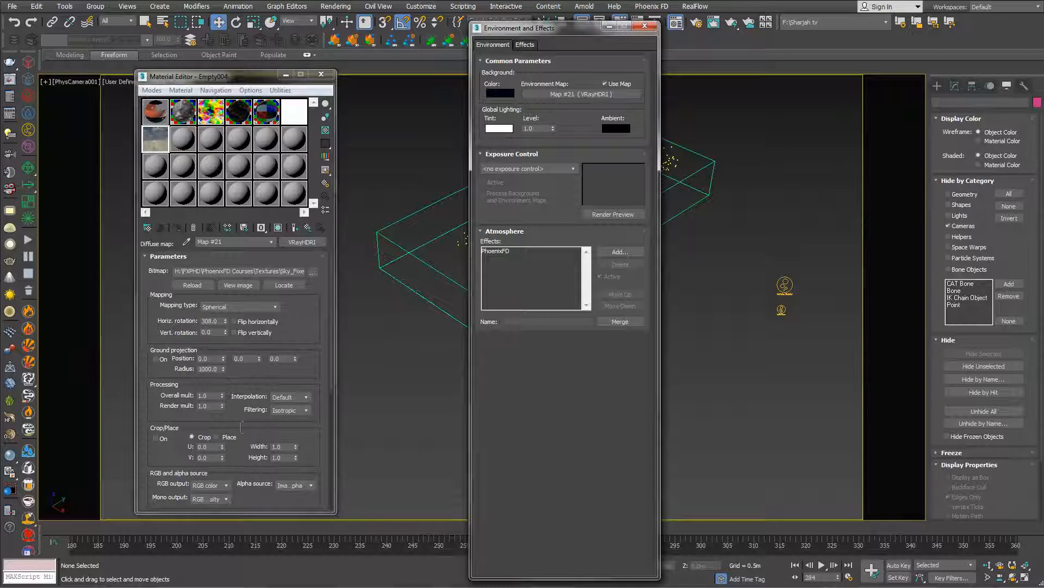
Step: Review the HDRI's processing and color space settings, and test-render frame 284 with the HDRI environment
scroll(245, 381, "down", 3)
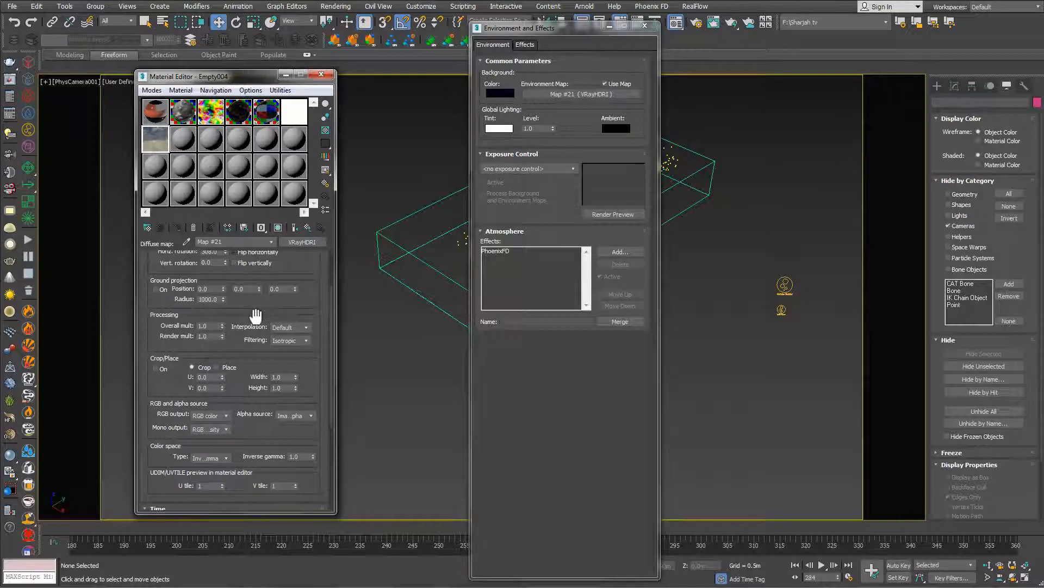
left_click_drag(241, 315, 242, 328)
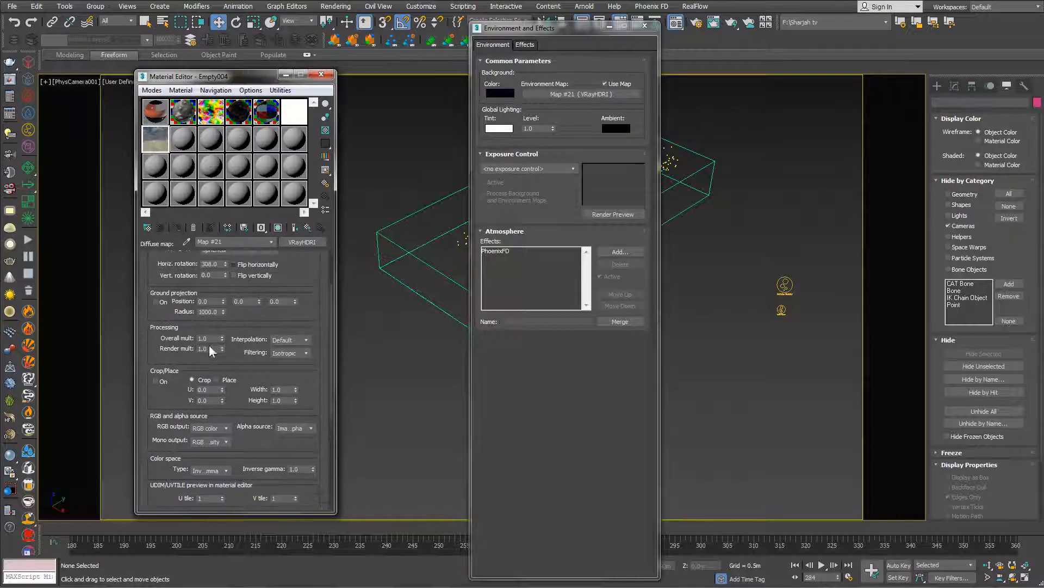
scroll(309, 369, "down", 5)
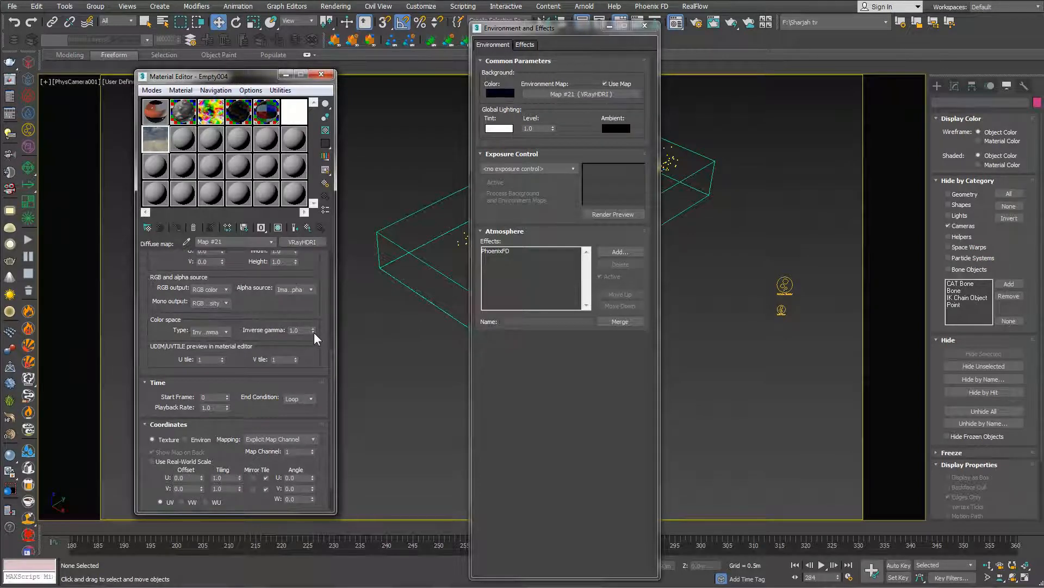
scroll(303, 329, "up", 3)
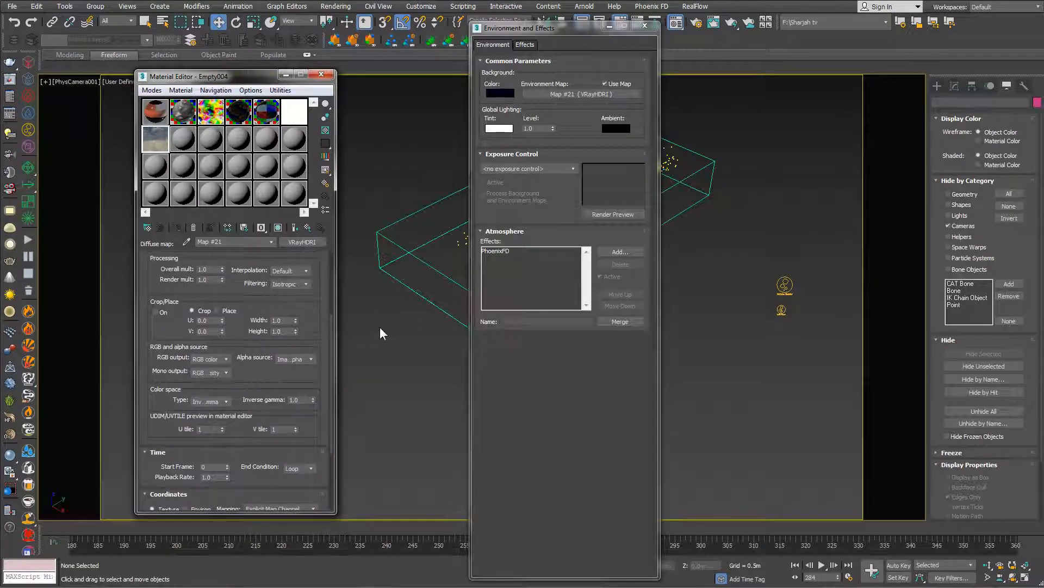
right_click(372, 296)
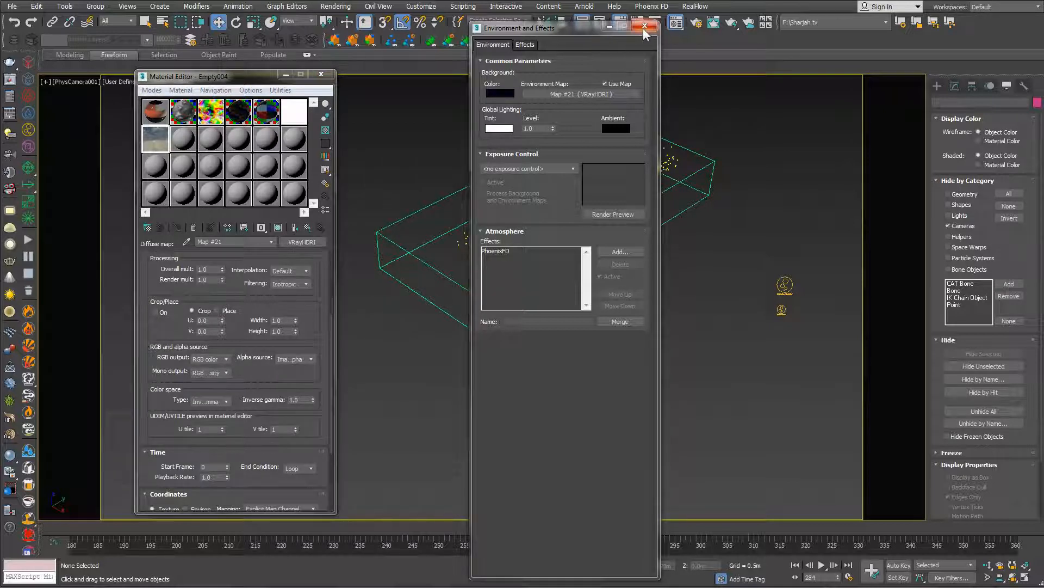
right_click(359, 310)
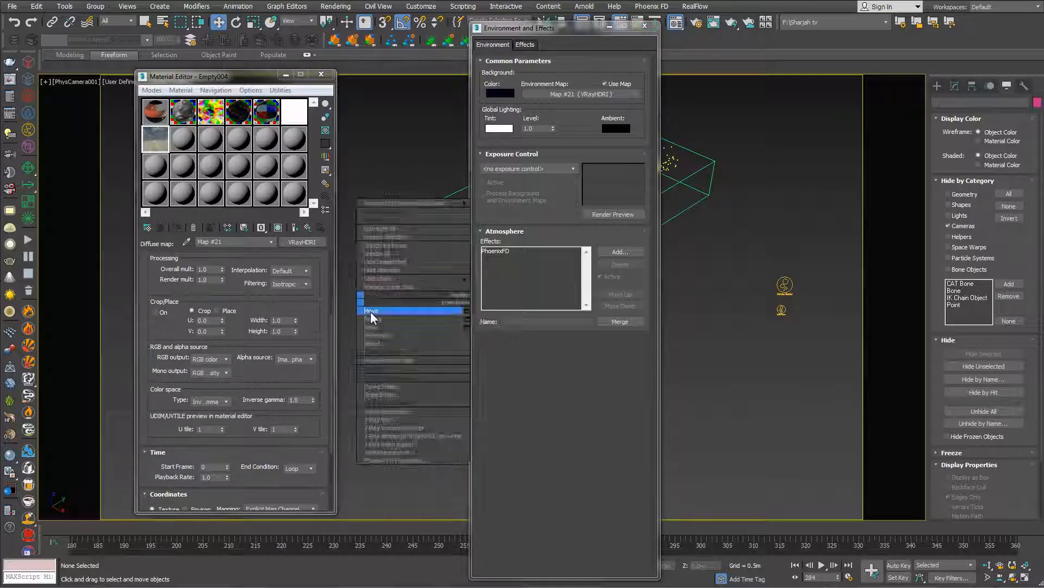
left_click(371, 312)
key("shift+q")
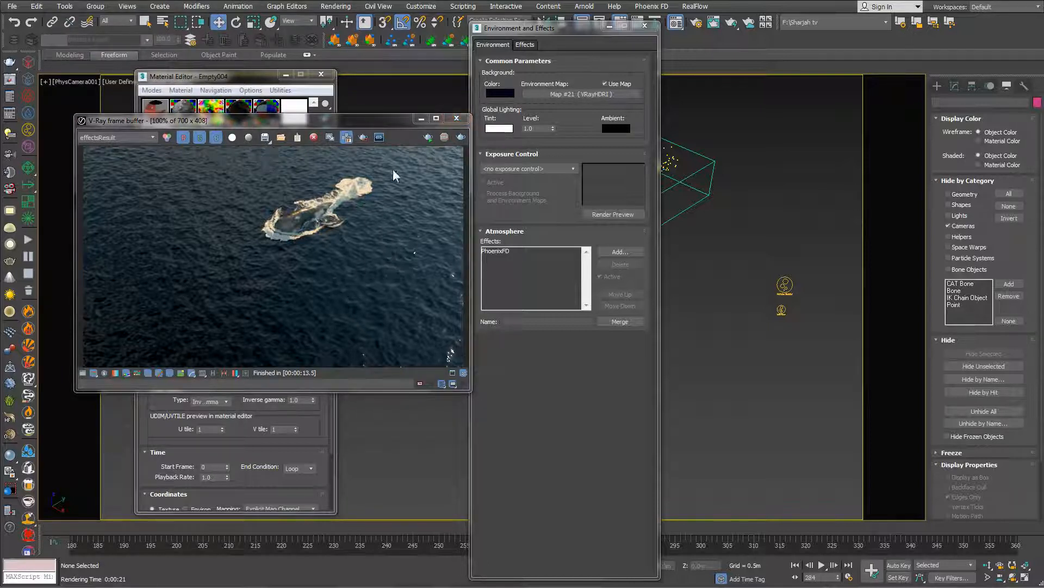
left_click(457, 118)
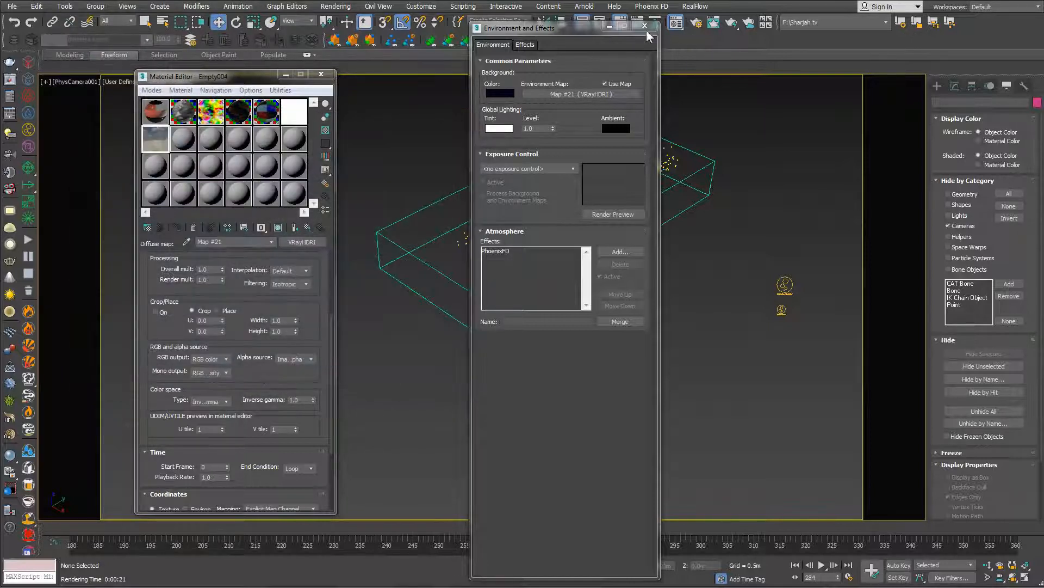
Step: Close the environment and material windows, and frame the whale body from a lower angle in a Perspective view
left_click(645, 26)
left_click(290, 75)
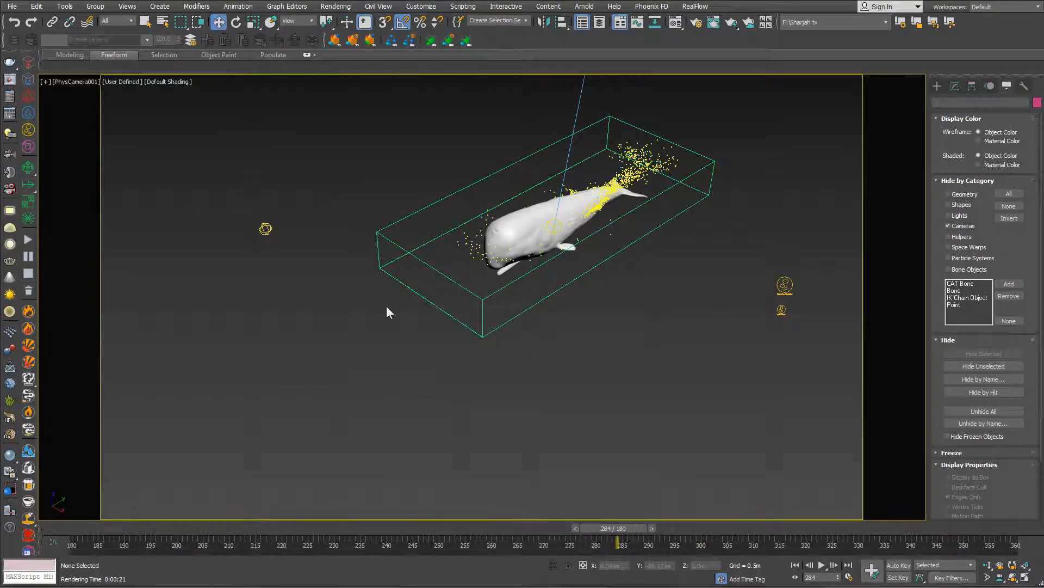
key("p")
middle_click_drag(478, 296, 412, 478)
left_click(530, 107)
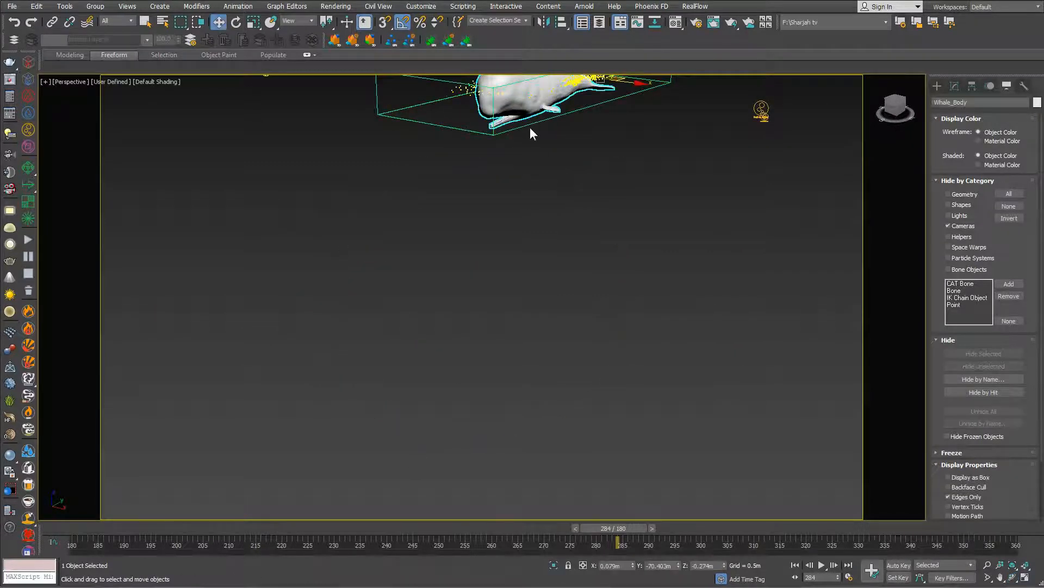
key("z")
scroll(526, 225, "down", 3)
middle_click_drag(492, 344, 555, 278, "alt")
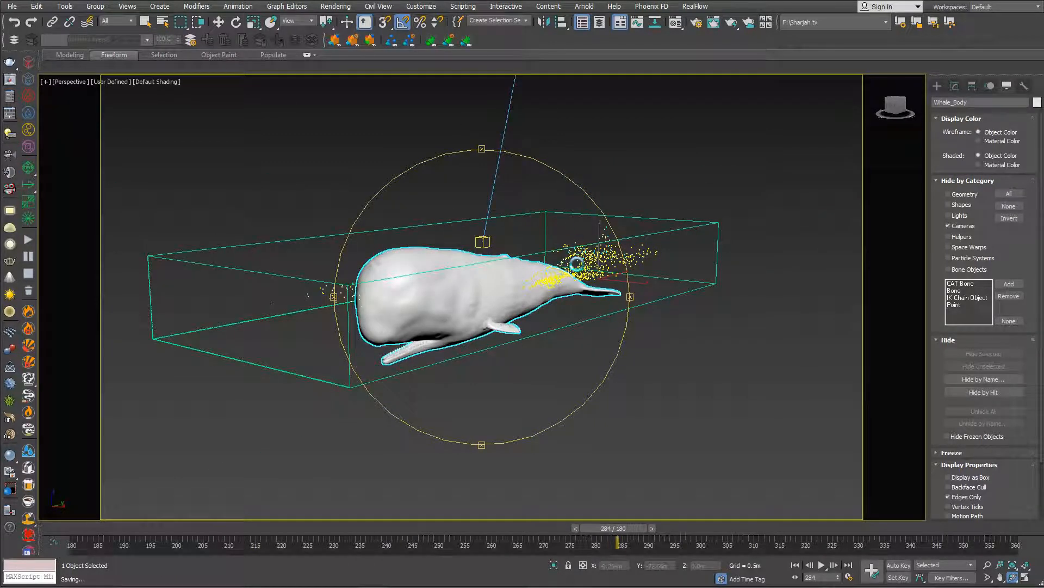
Step: Save the scene and test-render frame 284 from the lowered Perspective view of the whale
key("ctrl+s")
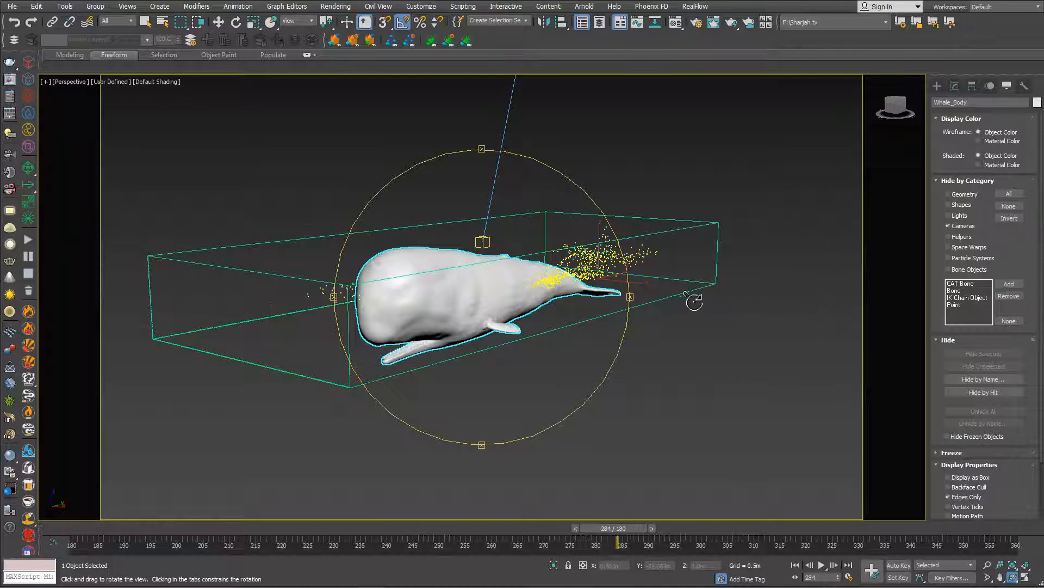
key("w")
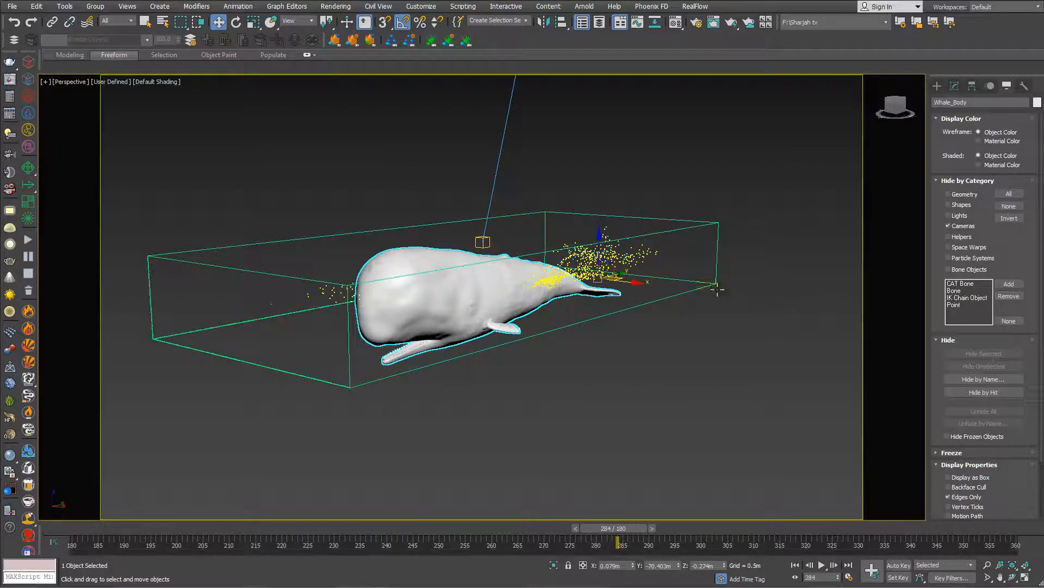
key("shift+q")
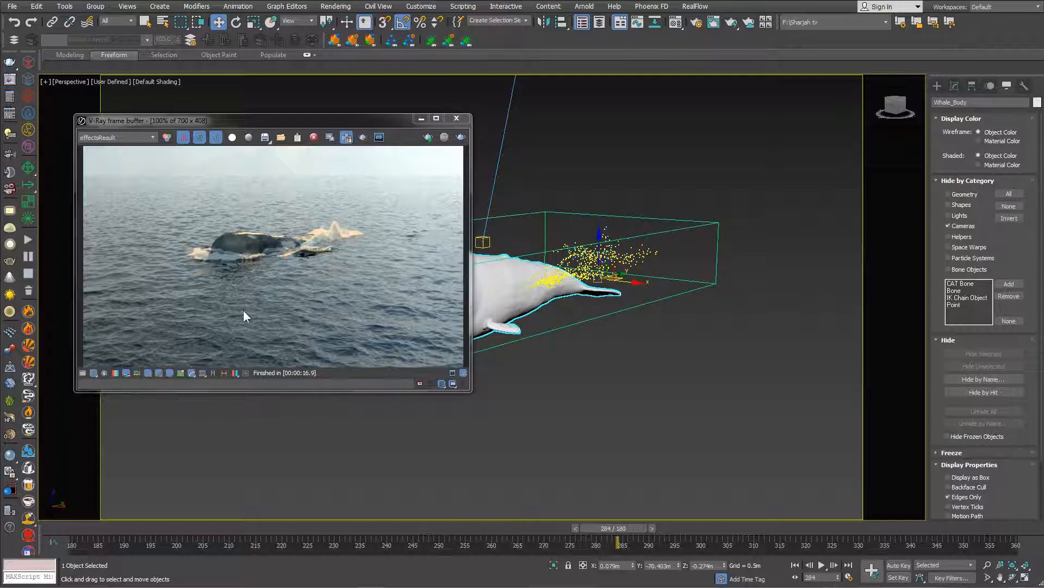
Step: Lower the Perspective view toward the waterline to include more sky, and test-render frame 284 again
middle_click_drag(596, 367, 563, 405)
middle_click_drag(521, 444, 561, 370, "alt")
key("shift+q")
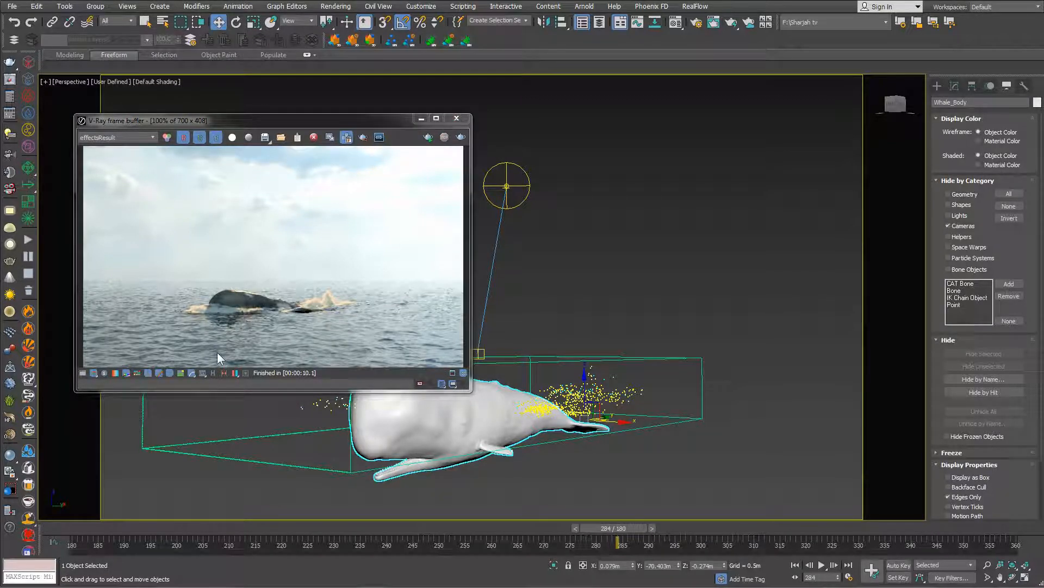
Step: Set the HDRI environment map's inverse gamma to 0.7 and close the Material Editor
right_click(526, 238)
left_click(539, 249)
key("m")
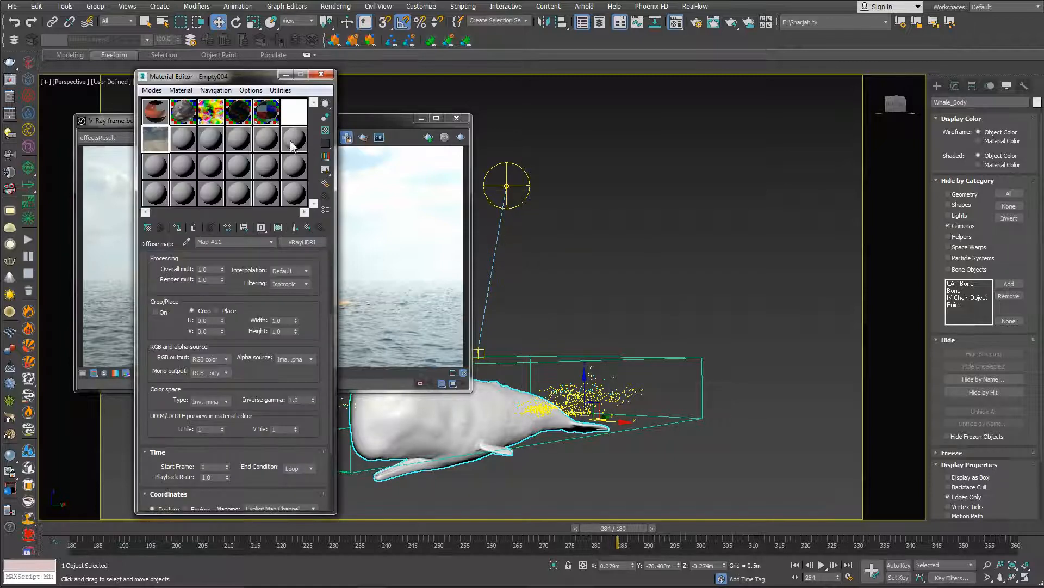
scroll(239, 333, "down", 4)
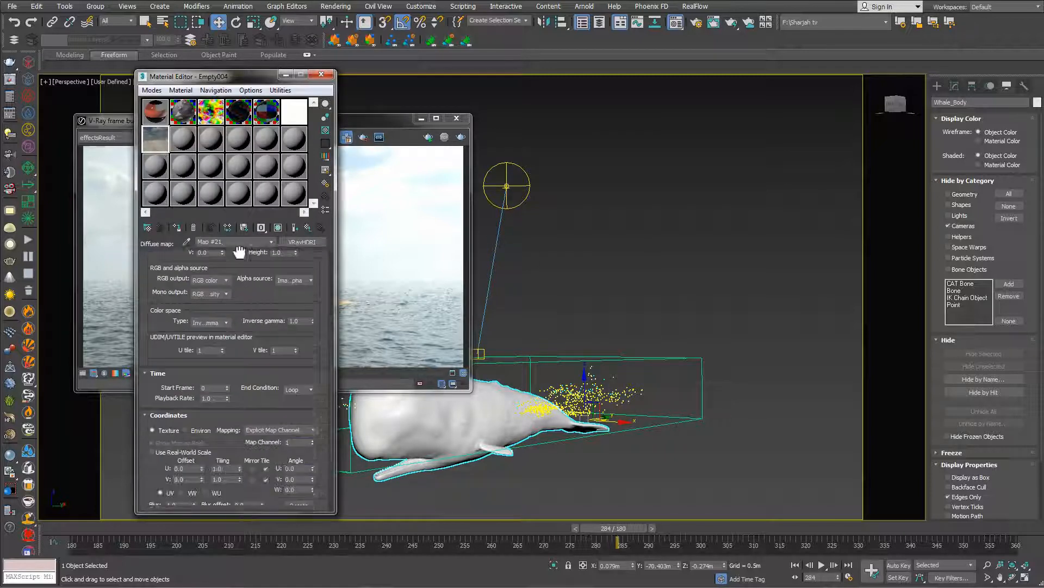
double_click(296, 290)
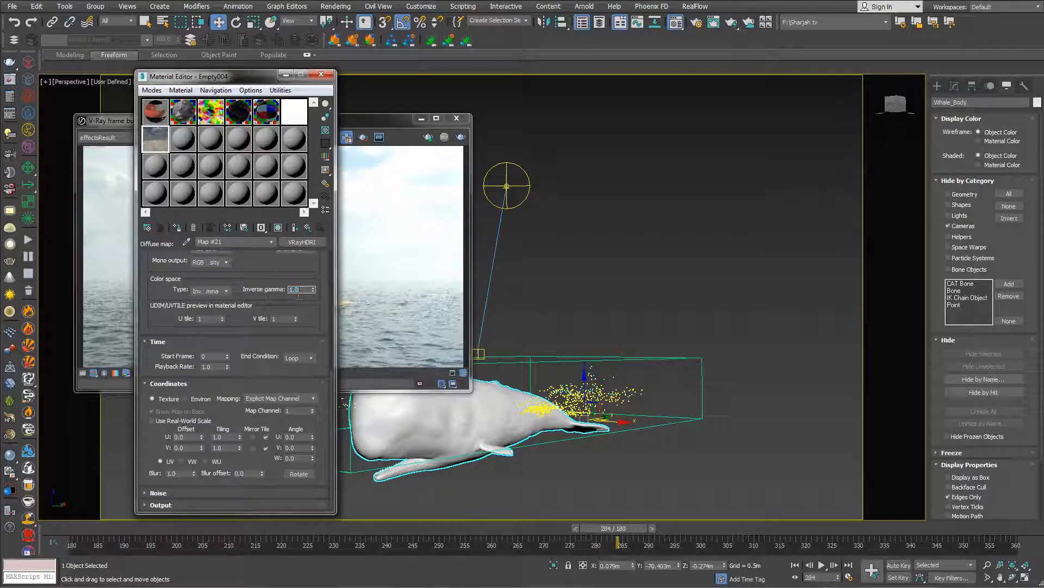
type(".7")
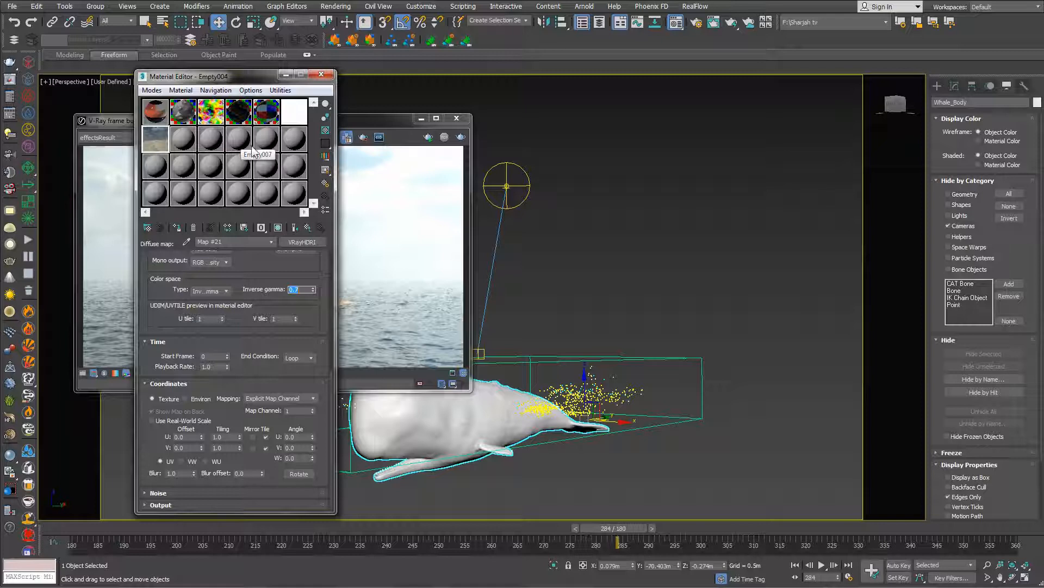
right_click(514, 141)
left_click(318, 73)
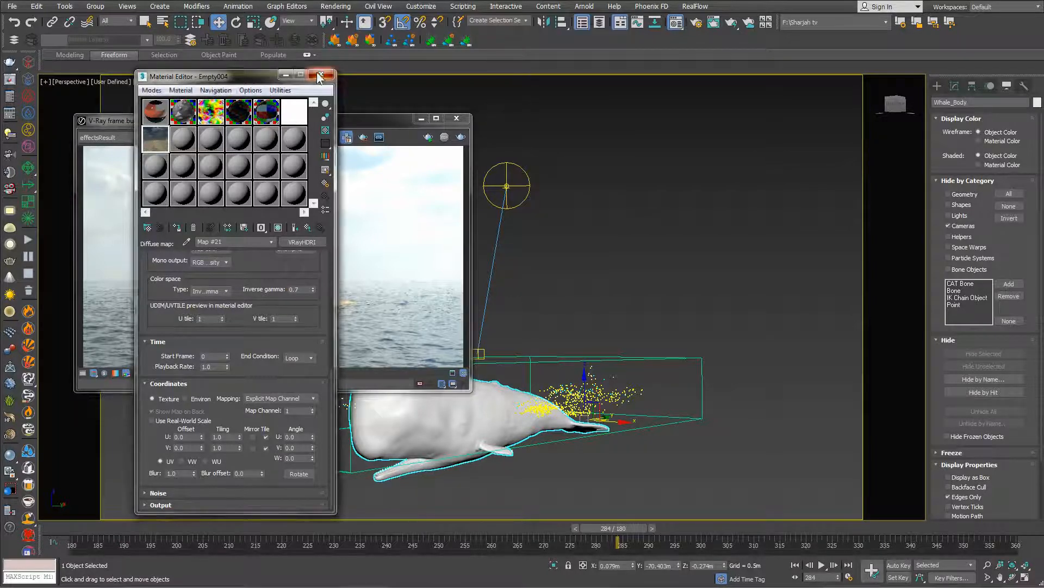
left_click(320, 76)
Step: Select the Phoenix FD liquid simulator and set Ocean Subdivs to 4 in its rendering settings
left_click(577, 357)
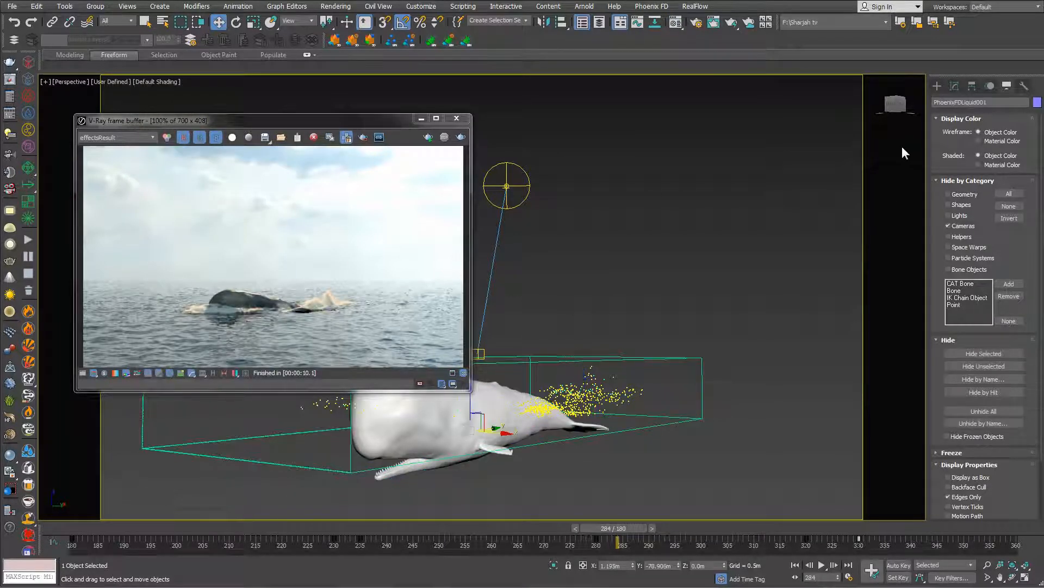
left_click(954, 86)
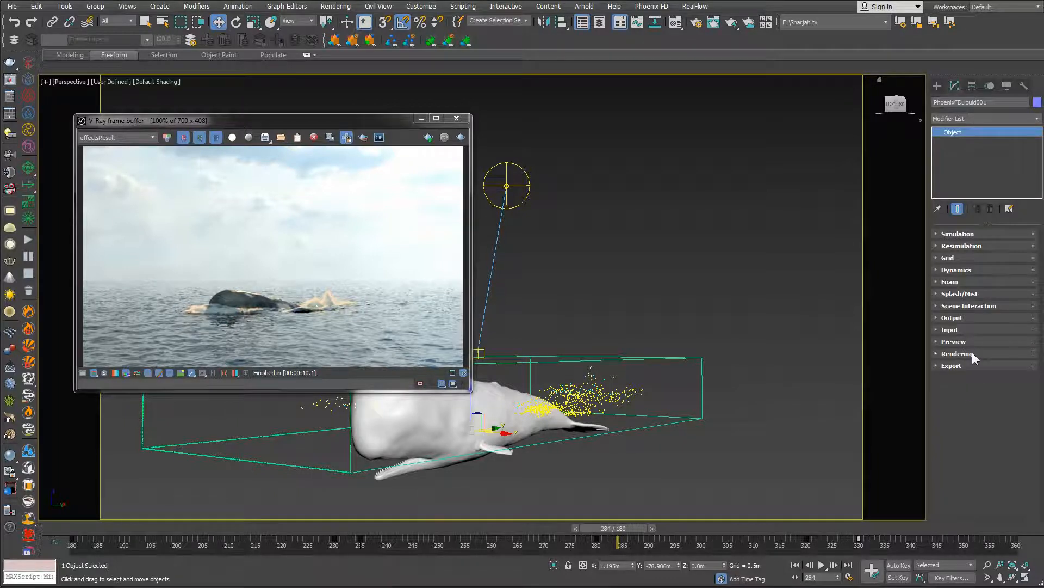
left_click(972, 351)
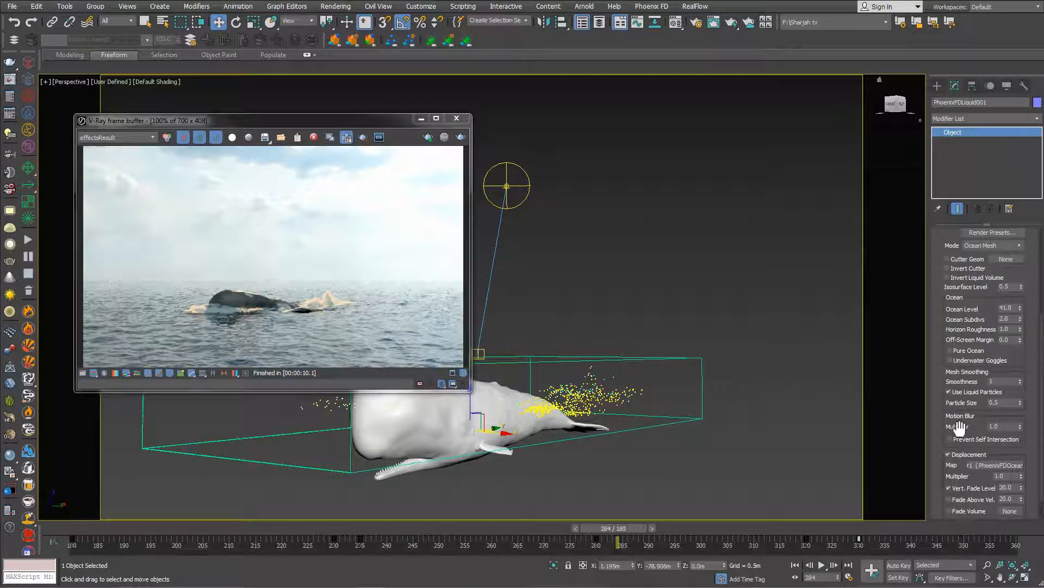
scroll(949, 435, "up", 2)
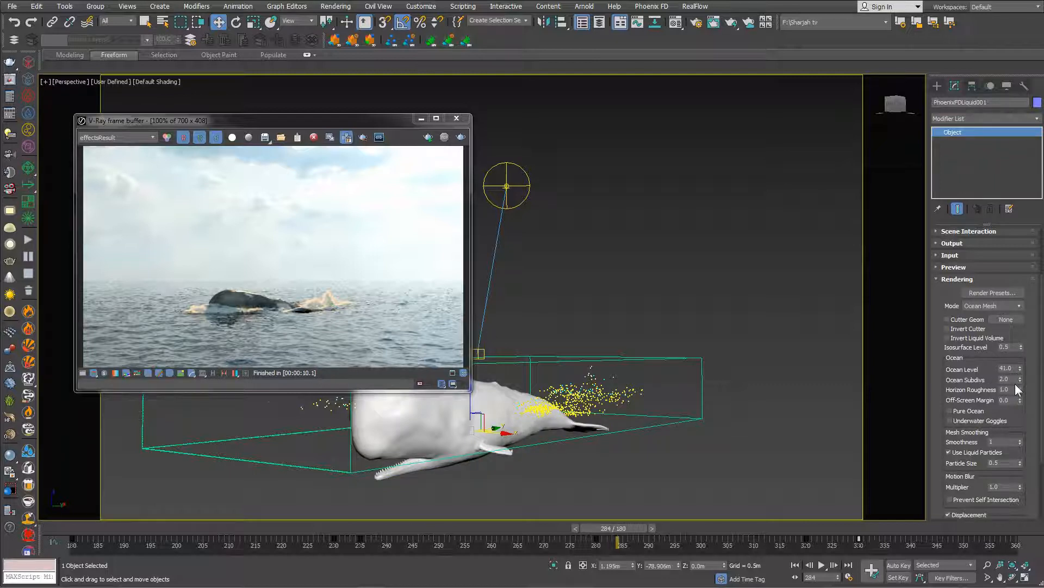
type("4")
Step: Duplicate the current render into a separate window beside the frame buffer for comparison, and test-render frame 284
left_click(329, 139)
left_click_drag(421, 188, 721, 137)
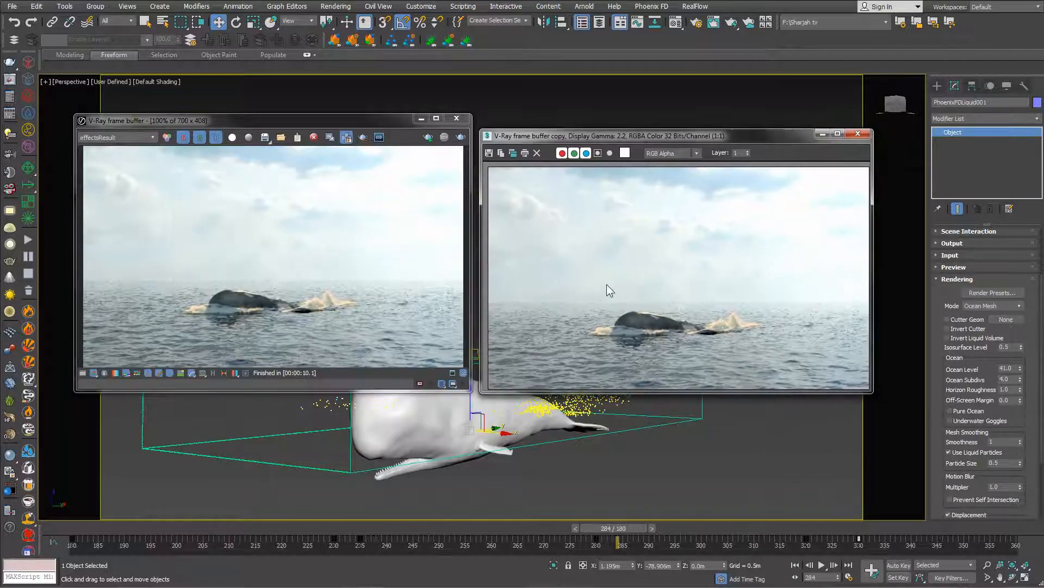
left_click(458, 137)
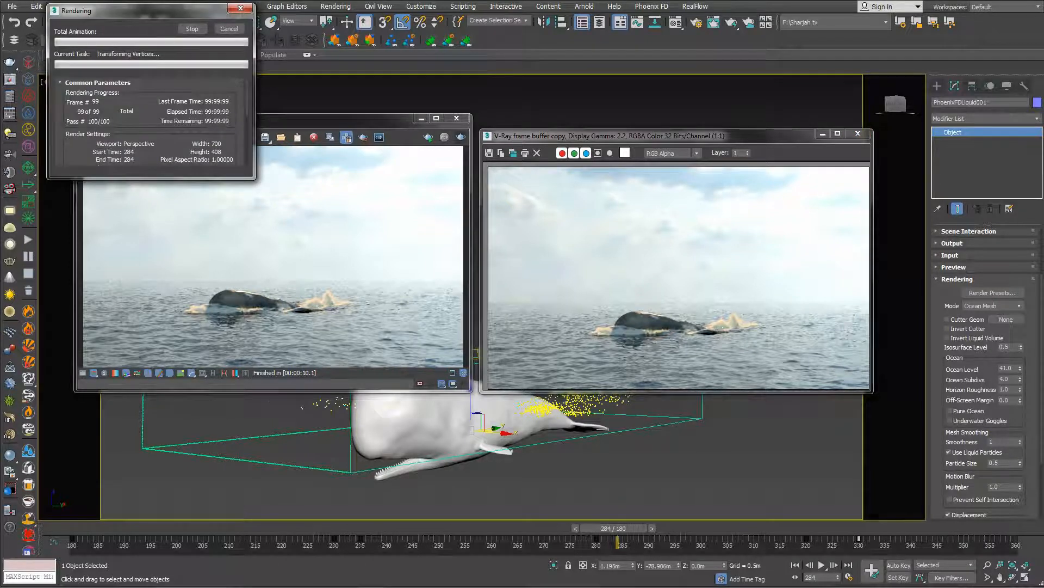
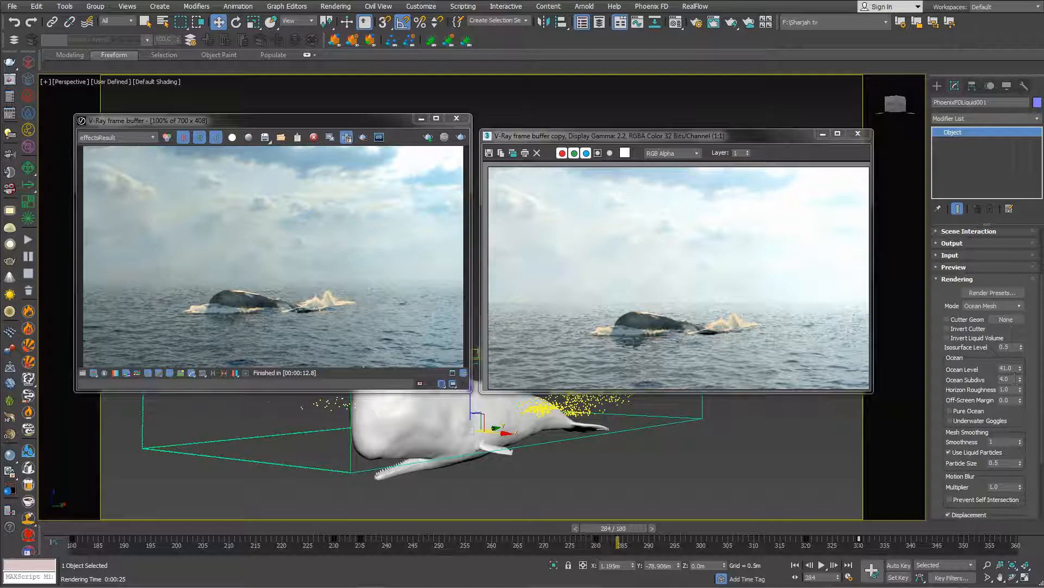
Step: Set the ocean mesh's Ocean Subdivs to 6 and test-render frame 284
type("6")
right_click(302, 398)
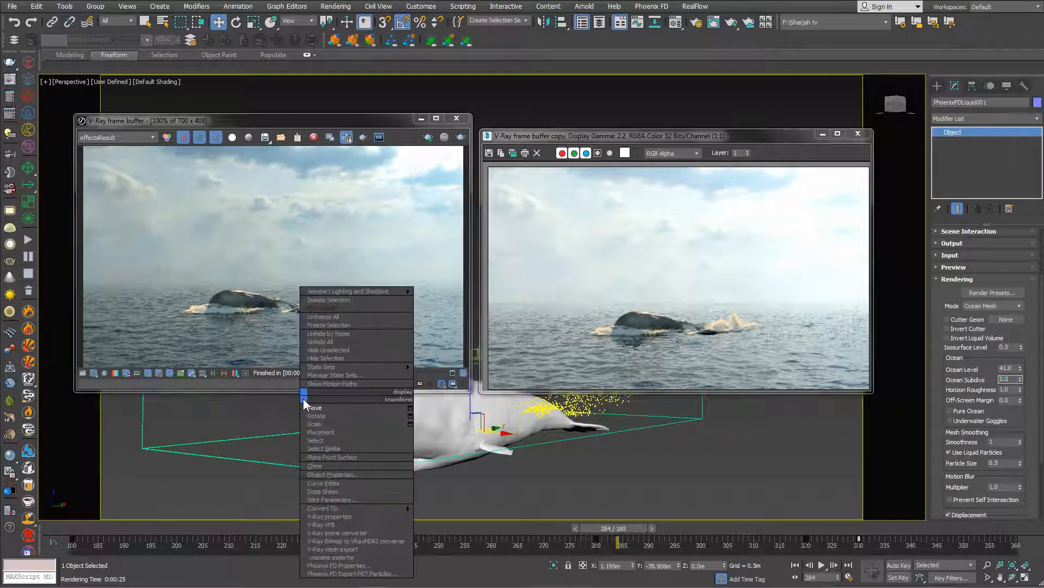
left_click(318, 409)
key("shift+q")
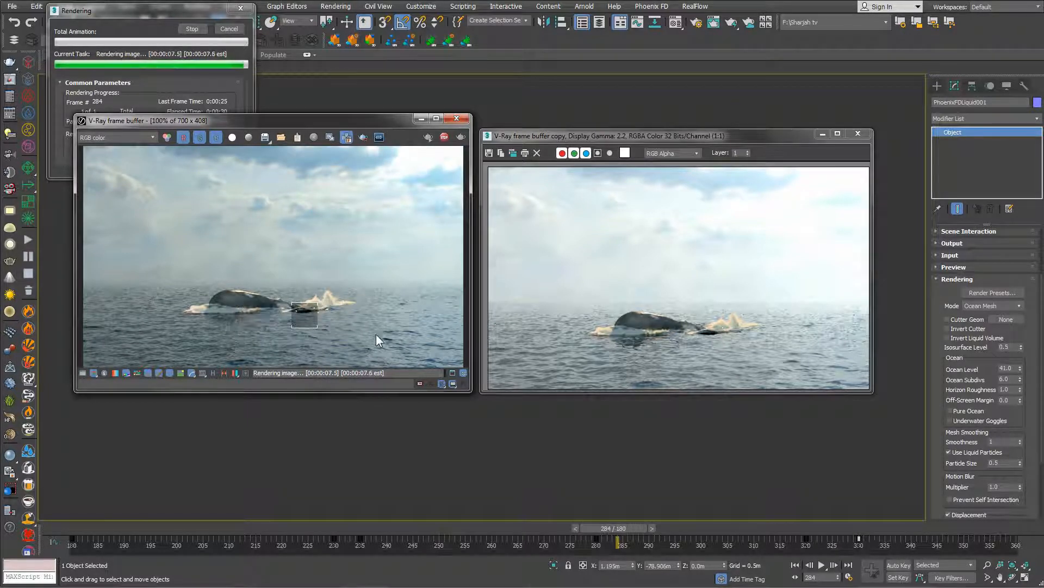
Step: Set the ocean mesh's Ocean Subdivs to 4 and Horizon Roughness to 0
left_click(1010, 379)
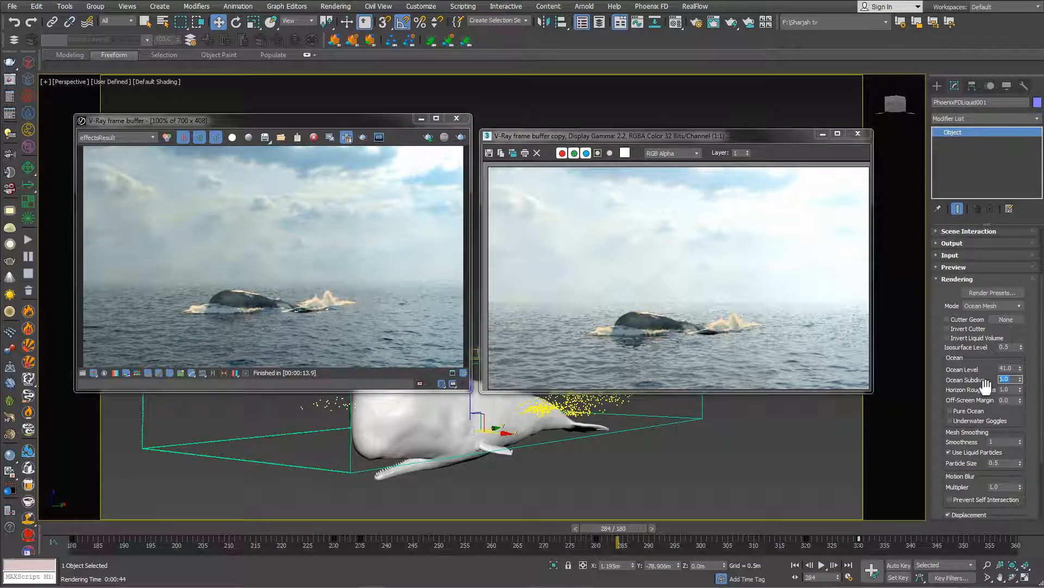
type("4")
left_click(1013, 390)
type("0")
key("Return")
right_click(547, 112)
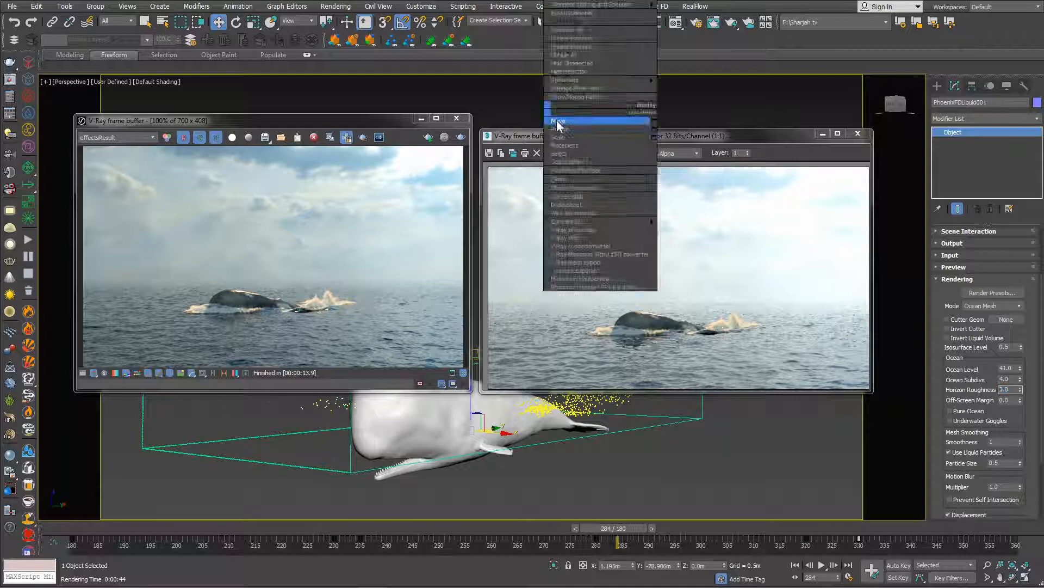
left_click(558, 121)
Step: Reduce Ocean Subdivs to 2 and test-render frame 284 with no horizon roughness
double_click(1007, 379)
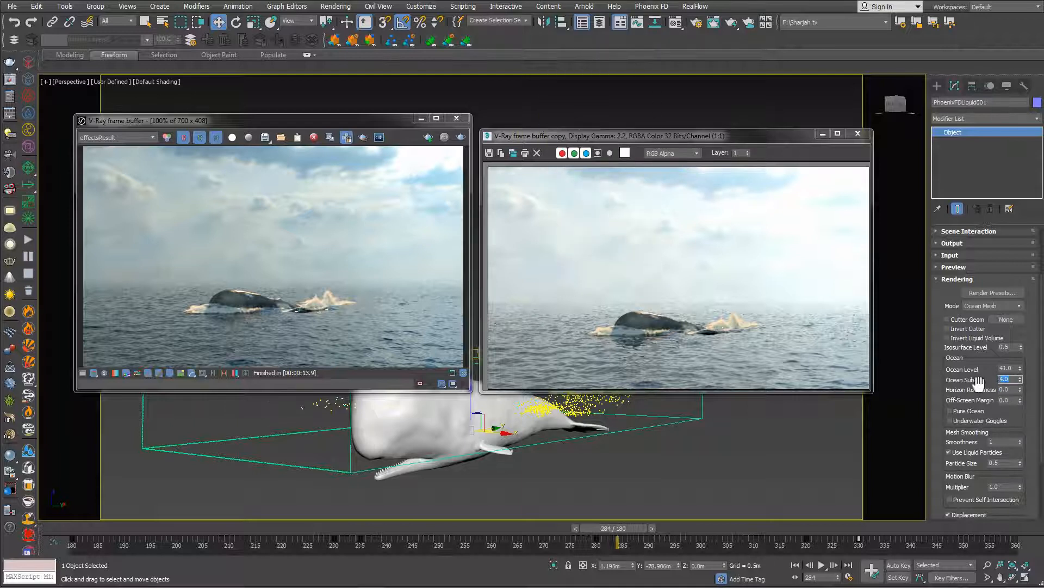
type("2")
key("Return")
right_click(651, 110)
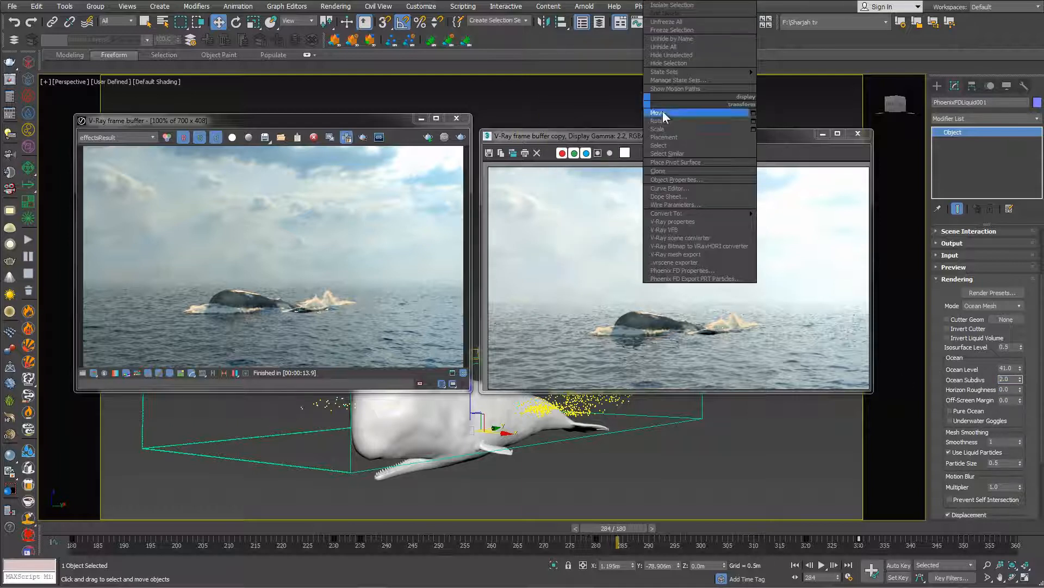
left_click(661, 115)
key("shift+q")
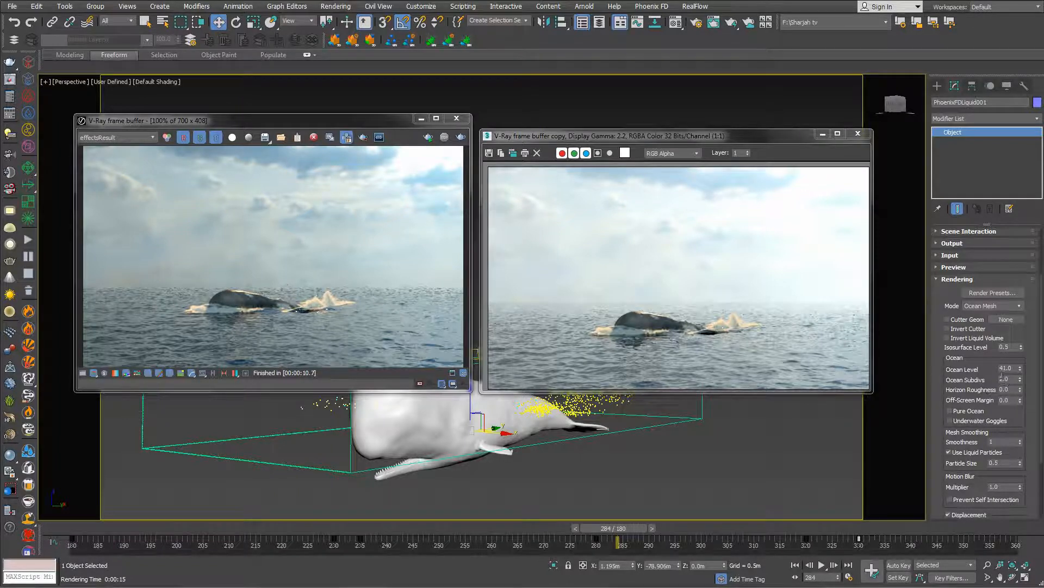
Step: Raise Ocean Subdivs to 6 and test-render frame 284 again with zero Horizon Roughness
left_click_drag(1014, 380, 982, 393)
type("5")
key("Return")
right_click(718, 407)
left_click(728, 415)
key("shift+q")
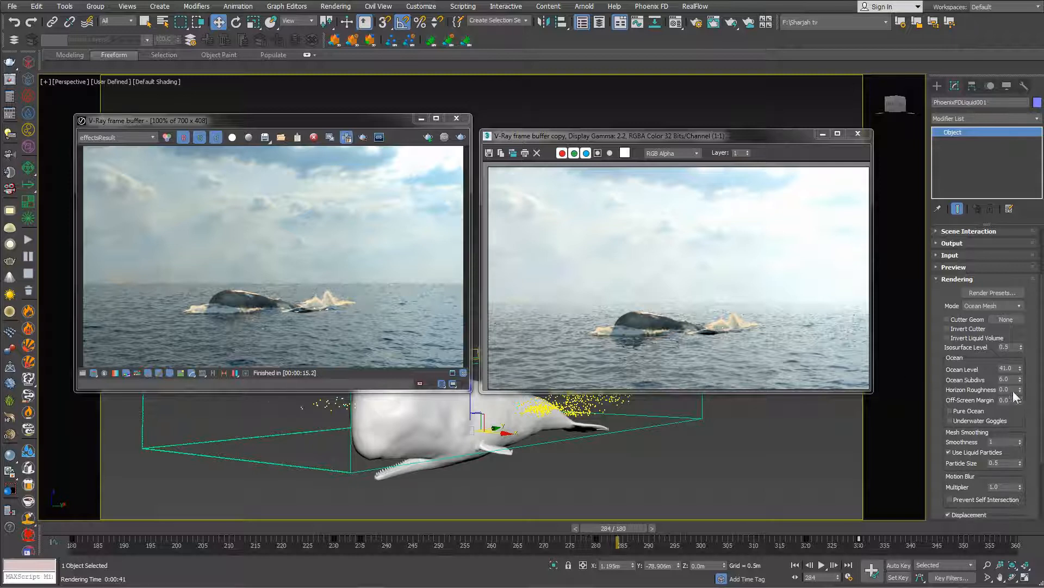
Step: Set Horizon Roughness back to 1 and Ocean Subdivs back to 2 for the liquid simulator
left_click_drag(1013, 390, 971, 395)
type("1")
key("Return")
left_click(1009, 379)
type("5")
key("Return")
right_click(784, 430)
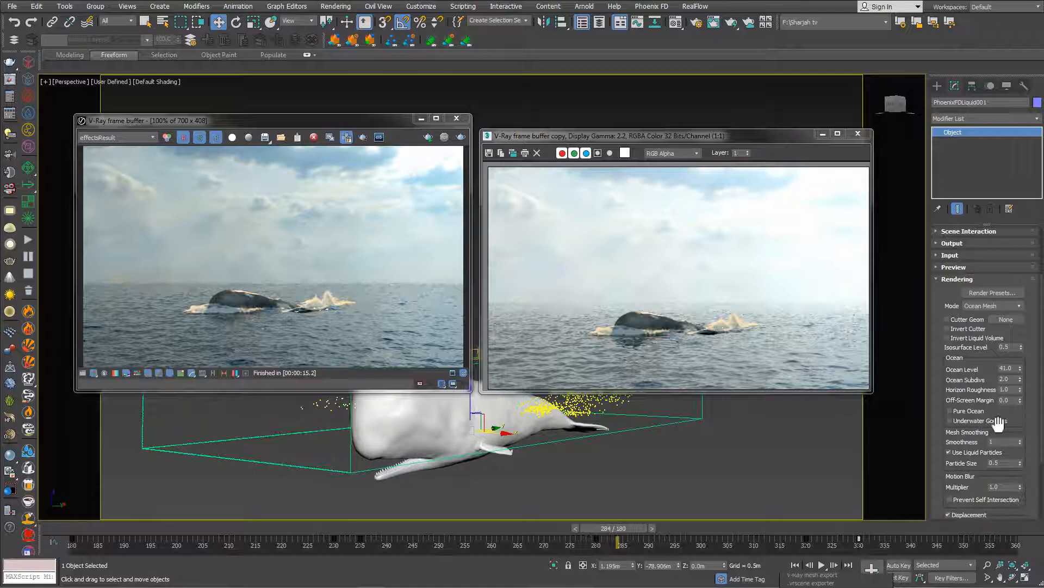
scroll(940, 428, "up", 3)
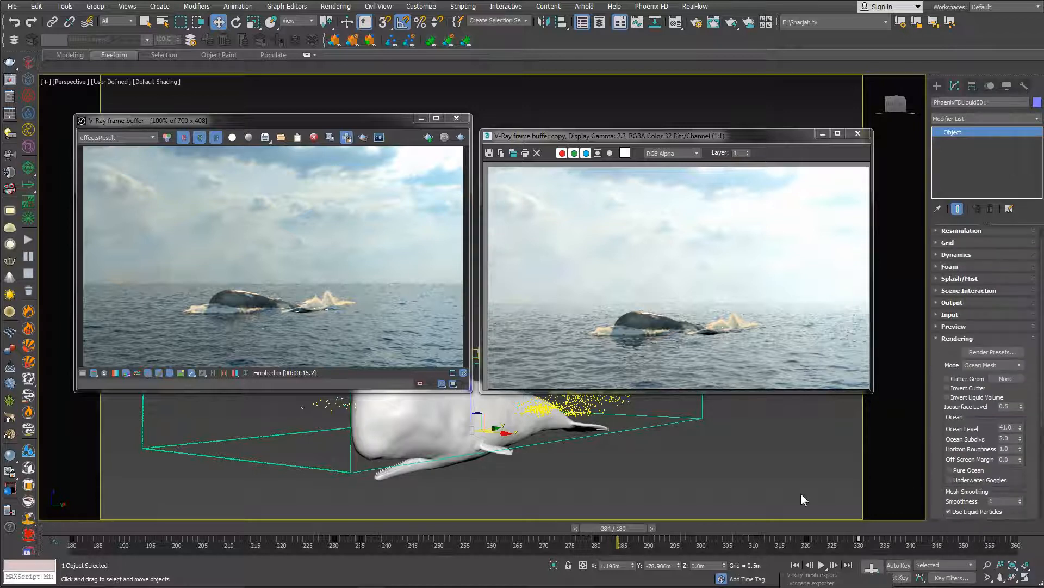
Step: Go to frame 332, reframe the whale in the Perspective view, and test-render the frame
right_click(298, 419)
left_click_drag(846, 530, 862, 529)
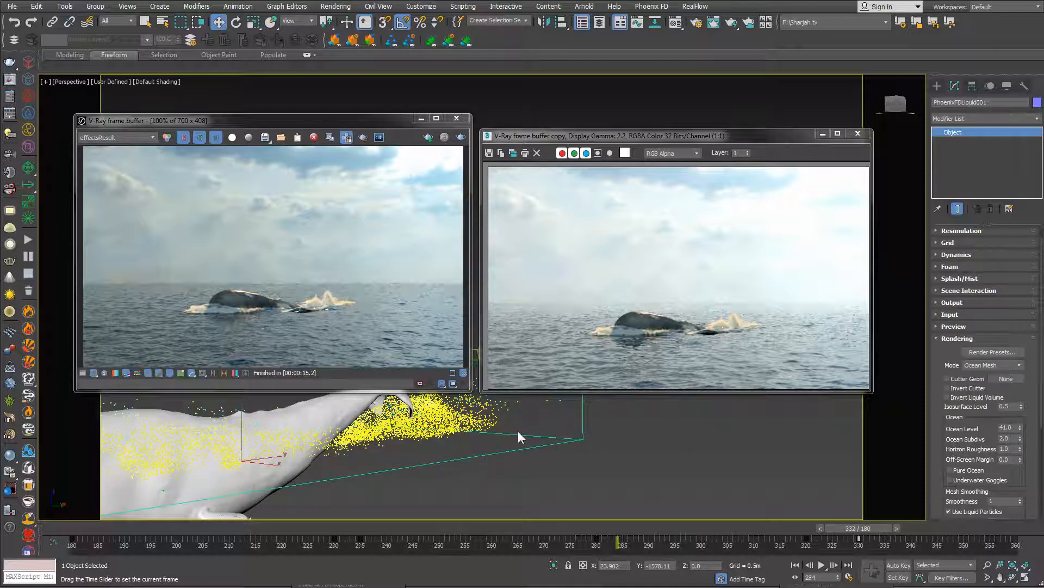
middle_click_drag(443, 441, 630, 415)
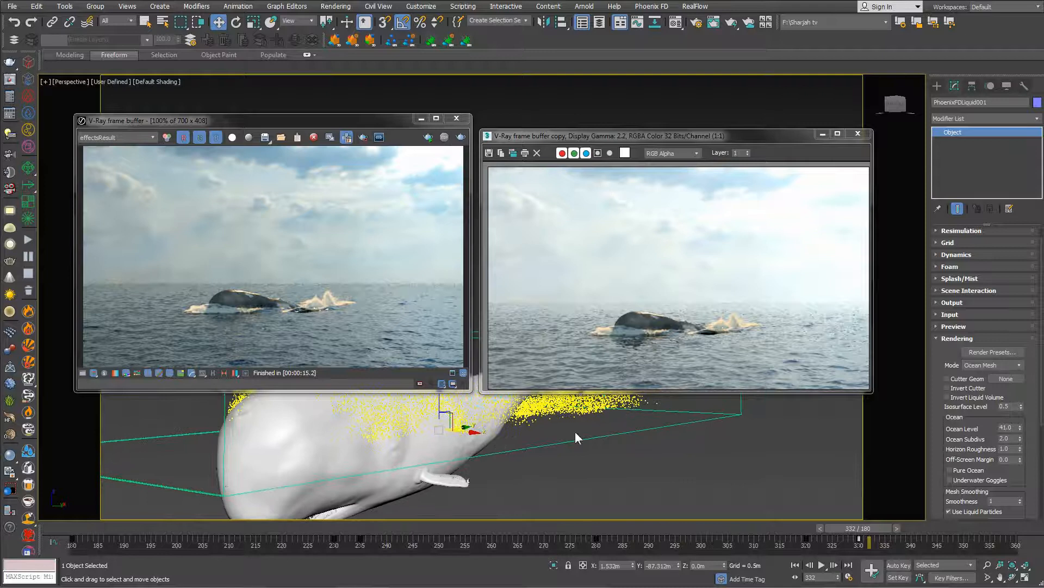
middle_click_drag(489, 408, 527, 401, "alt")
key("shift+q")
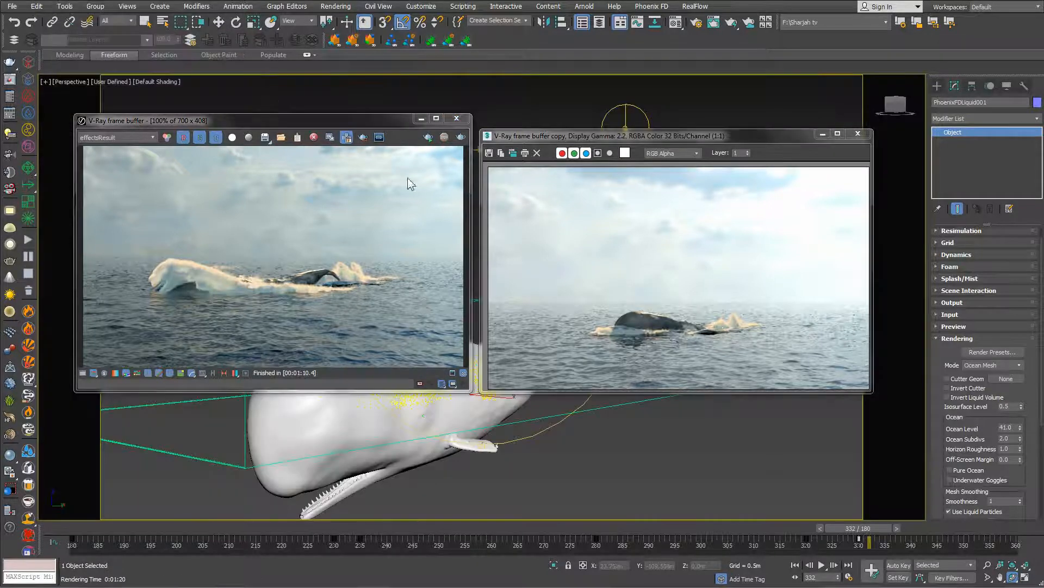
Step: Close both render windows, view the whale from a higher angle, and select the splash particle shader
left_click(456, 118)
left_click(858, 135)
middle_click_drag(522, 261, 243, 274, "alt")
key("w")
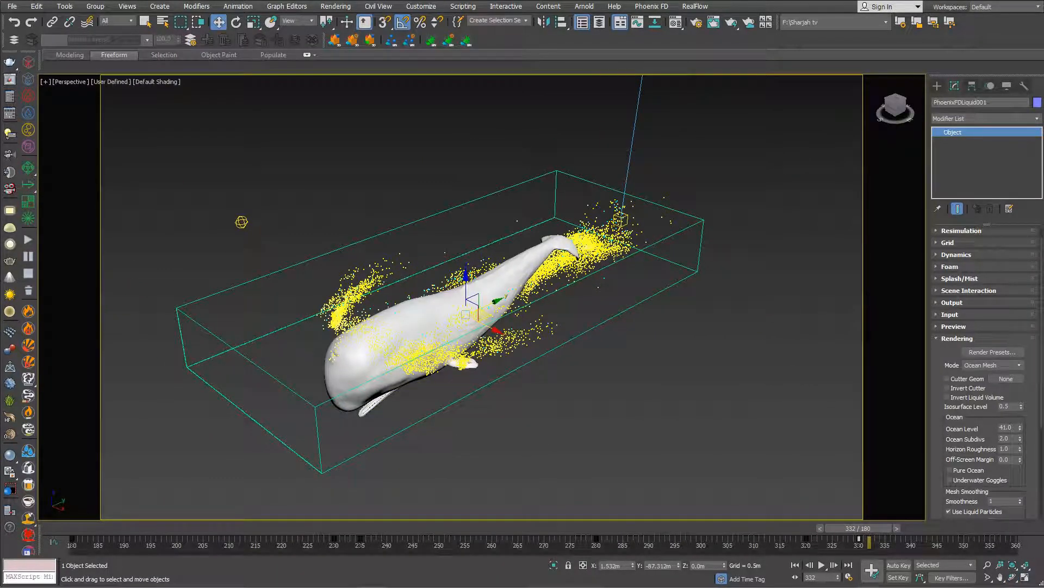
right_click(518, 255)
left_click(514, 314)
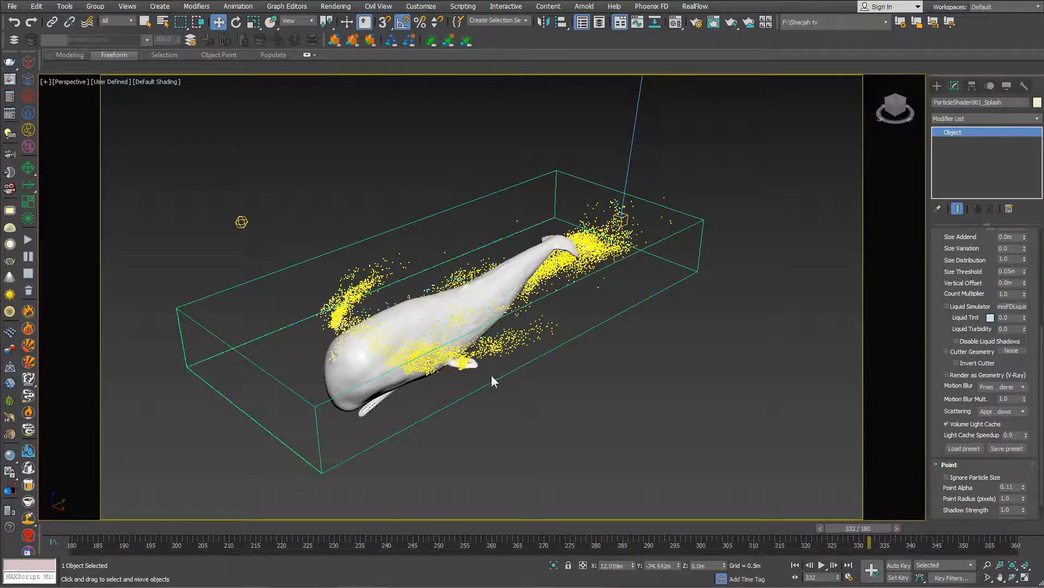
scroll(551, 329, "down", 3)
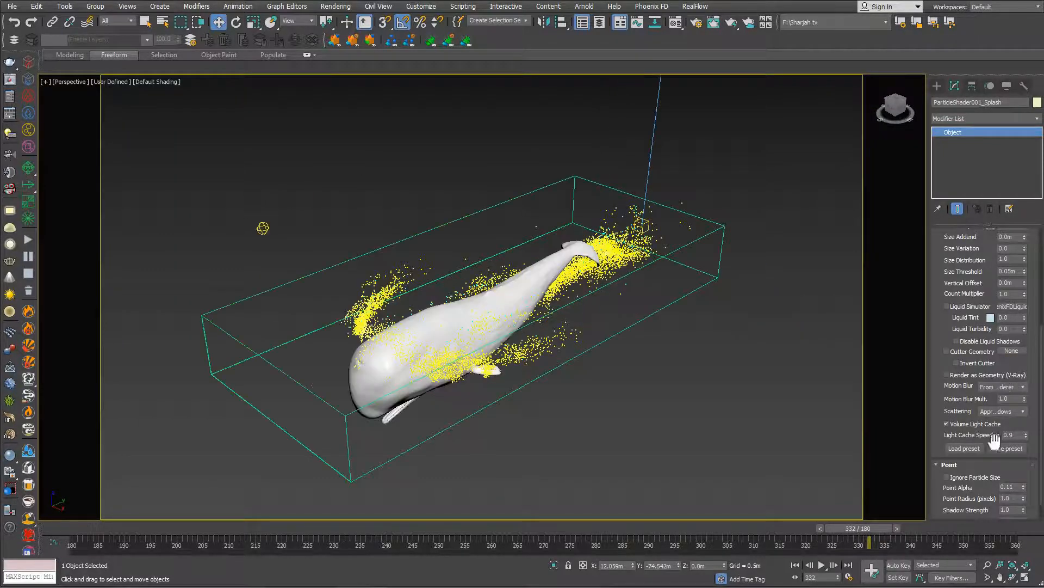
left_click_drag(939, 439, 961, 453)
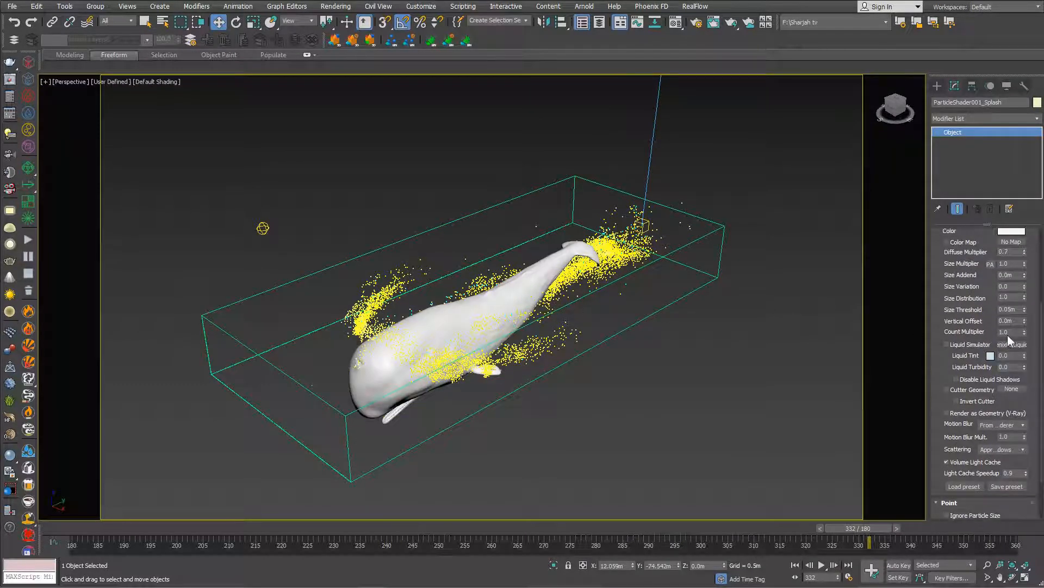
Step: Set the splash particle shader's Count Multiplier to 4
left_click(1014, 331)
type("4")
key("Return")
right_click(502, 200)
left_click(515, 212)
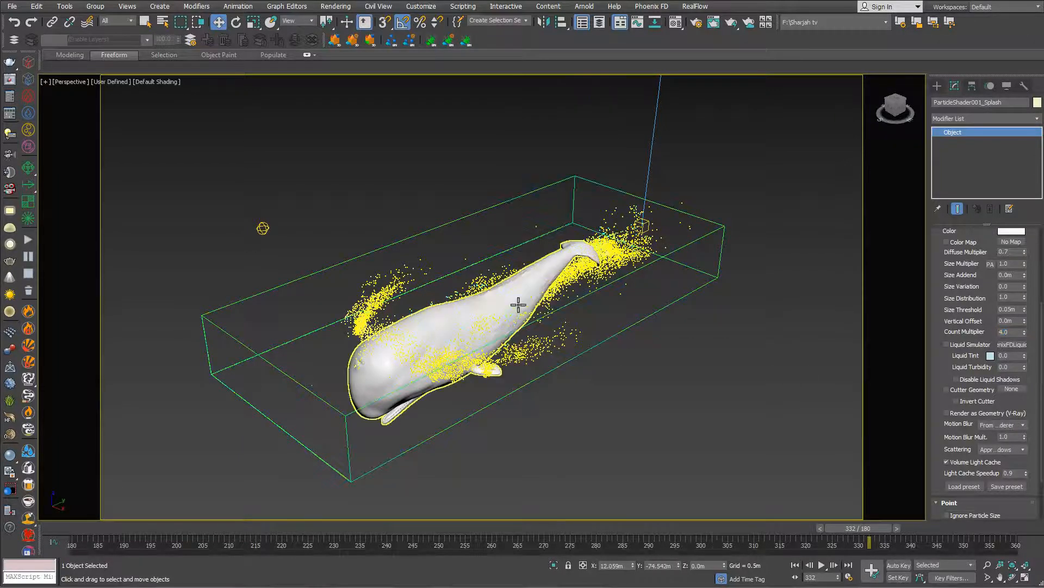
Step: Return the splash shader's Count Multiplier to 1 and test-render frame 332 from the higher view
left_click(1022, 331)
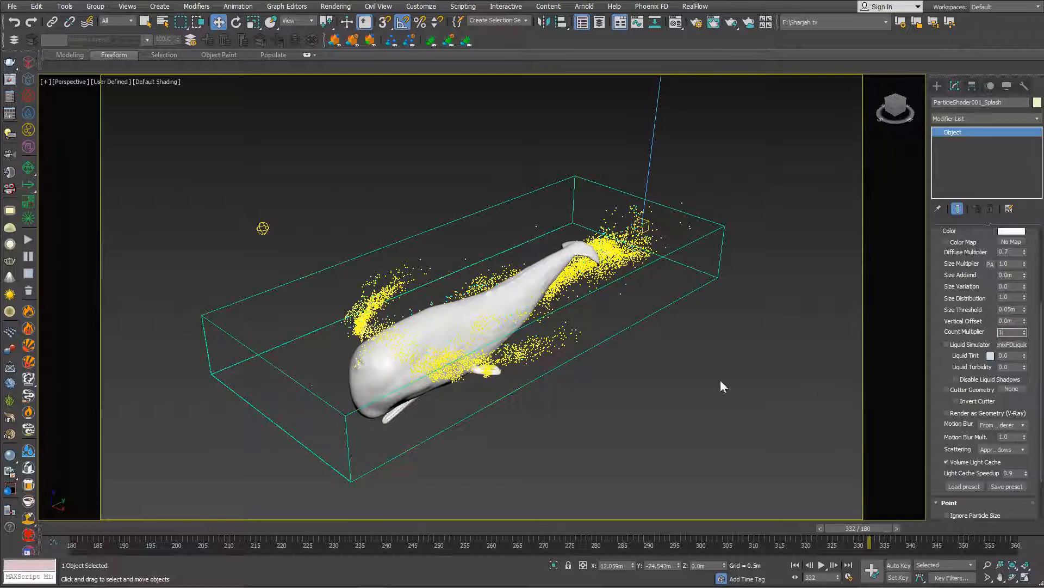
right_click(680, 300)
left_click(683, 305)
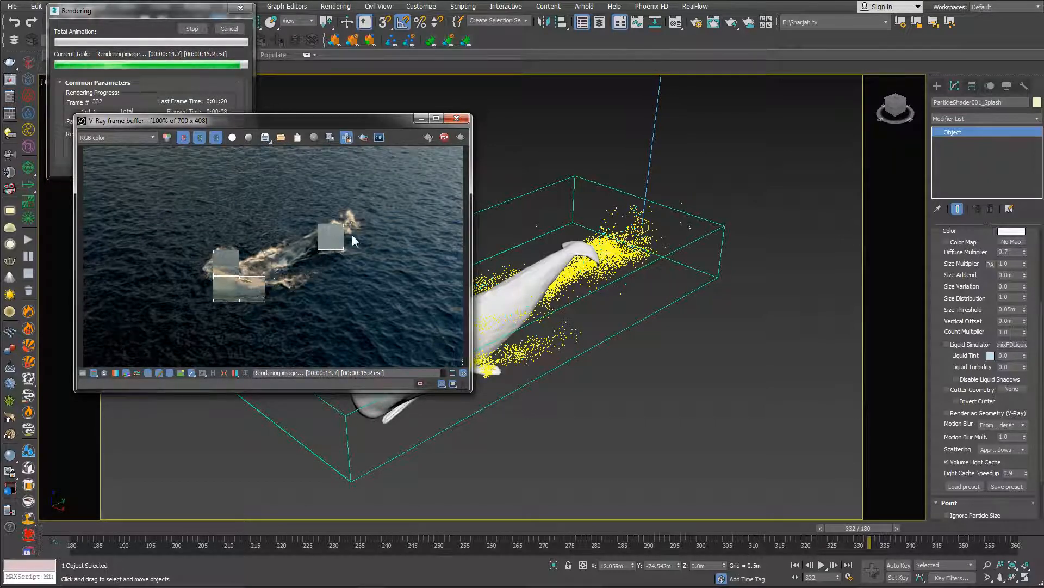
Step: Increase the splash shader's Count Multiplier to 4 and test-render frame 332 for comparison
left_click(946, 462)
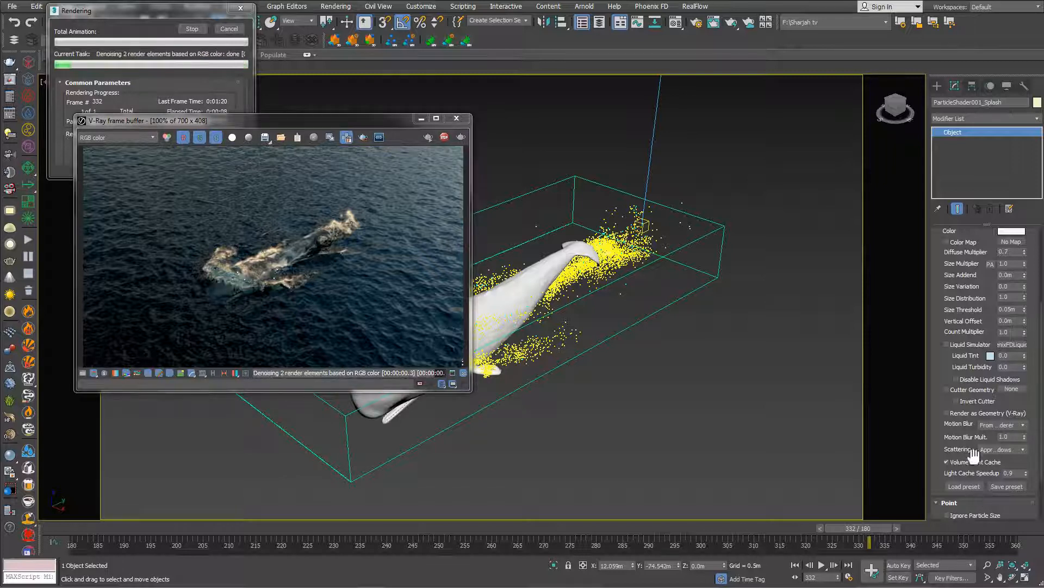
scroll(958, 462, "down", 3)
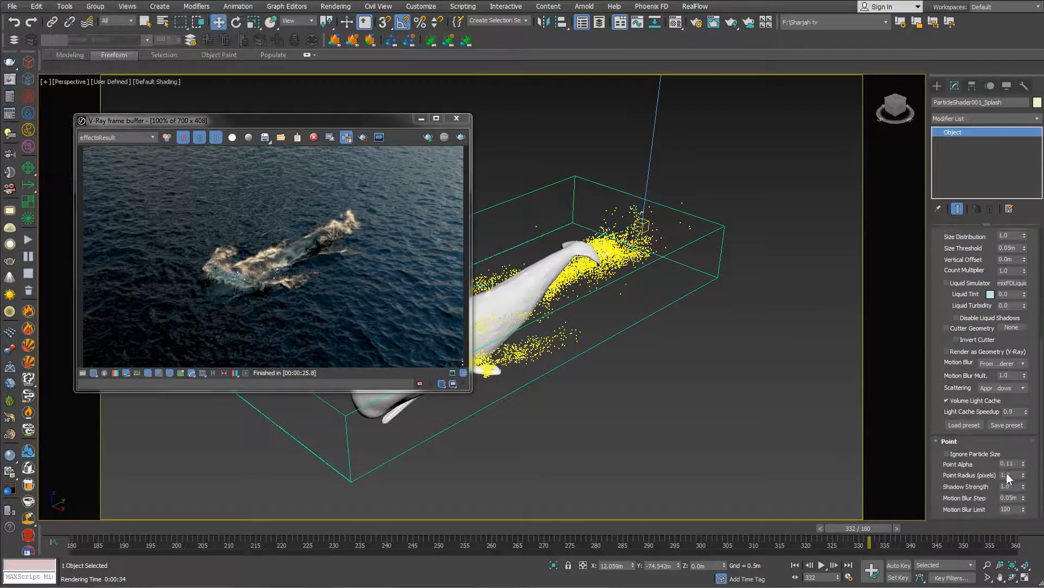
double_click(1013, 475)
double_click(1016, 270)
type("4")
right_click(705, 282)
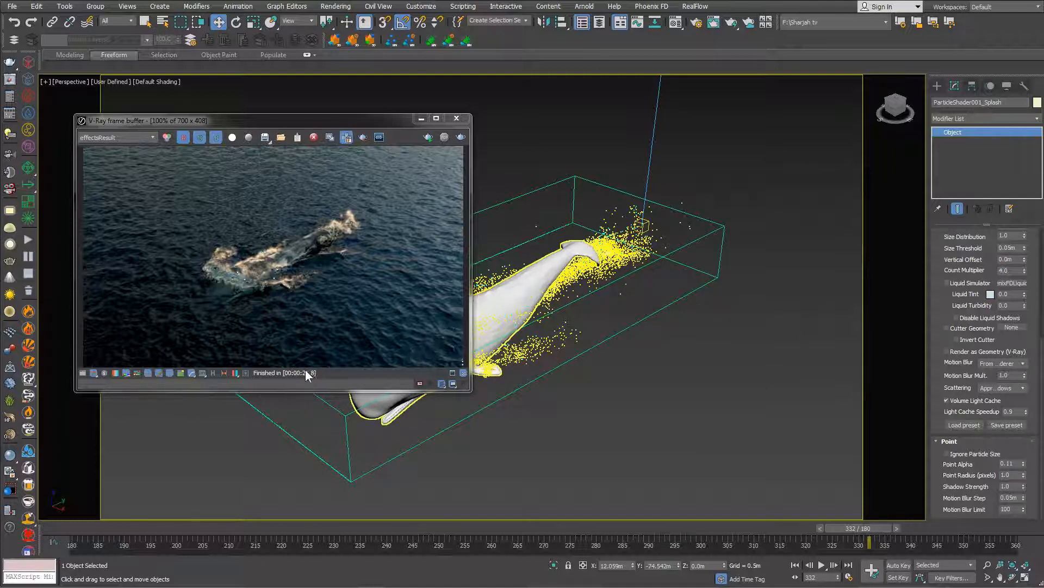
key("shift+q")
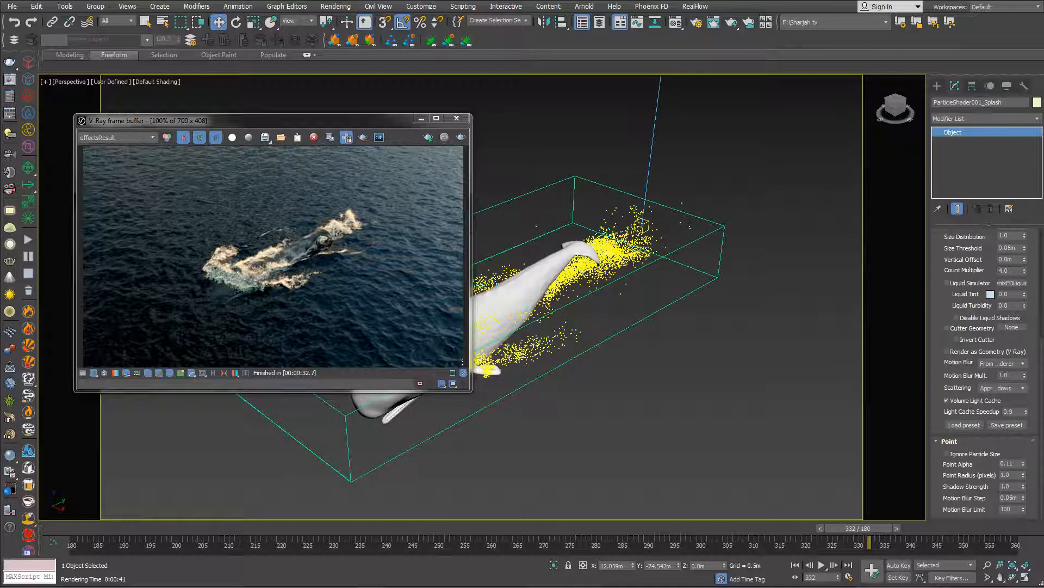
Step: Repeat the test render of frame 332 from the higher view to check the foam and splash around the whale
right_click(553, 212)
left_click(562, 206)
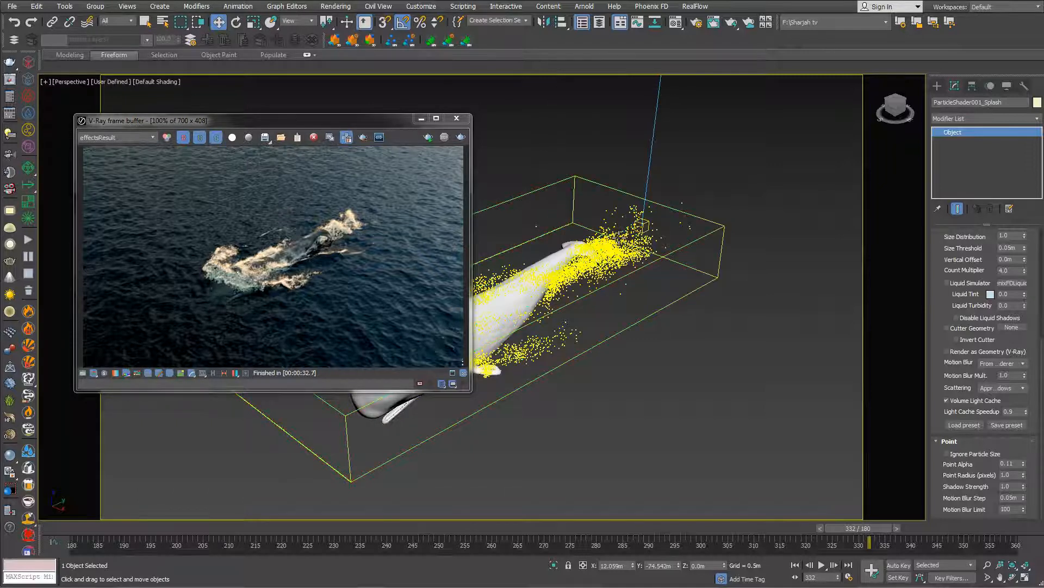
key("shift+q")
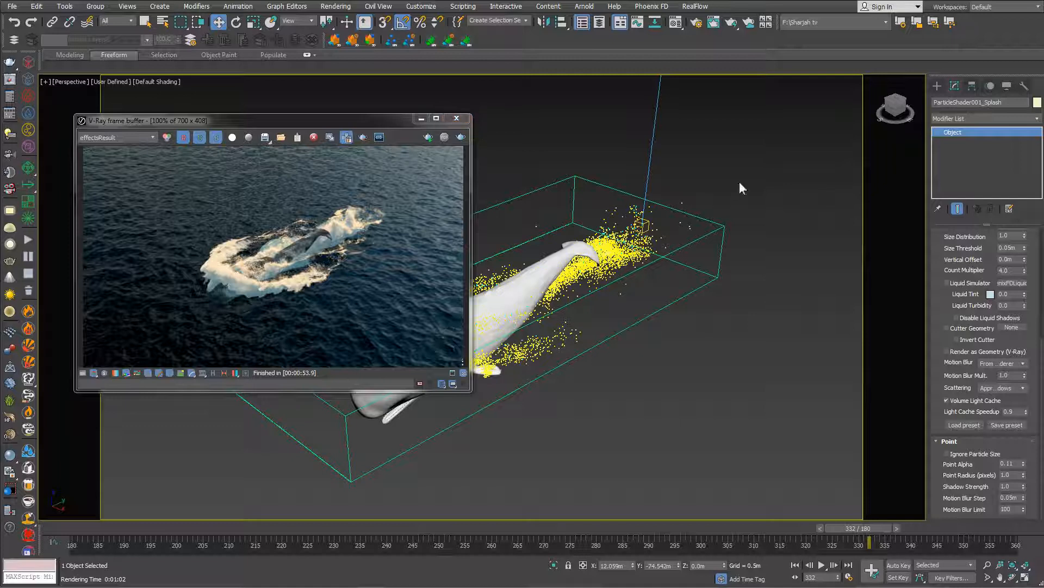
right_click(578, 285)
left_click(585, 296)
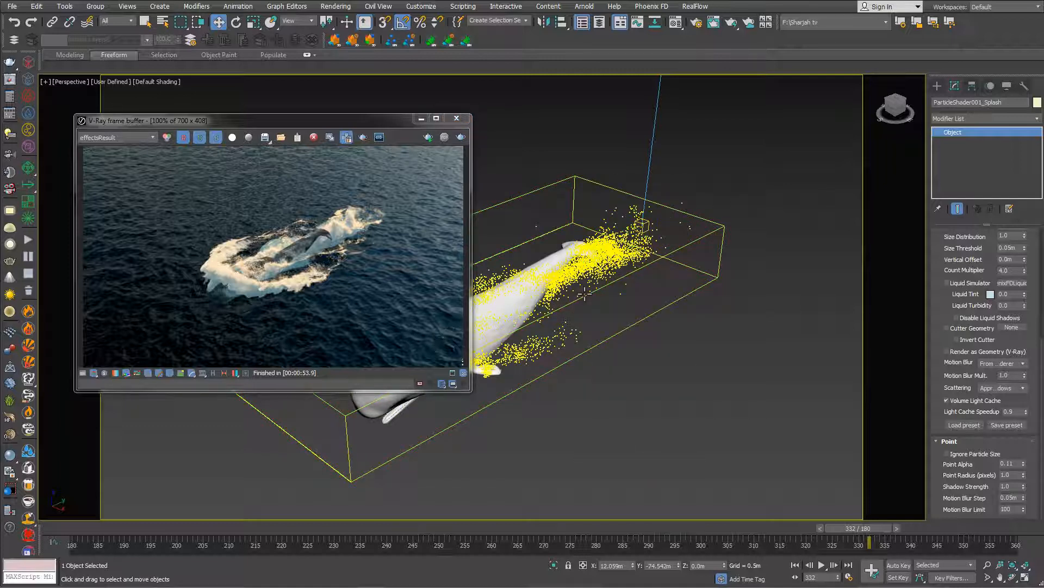